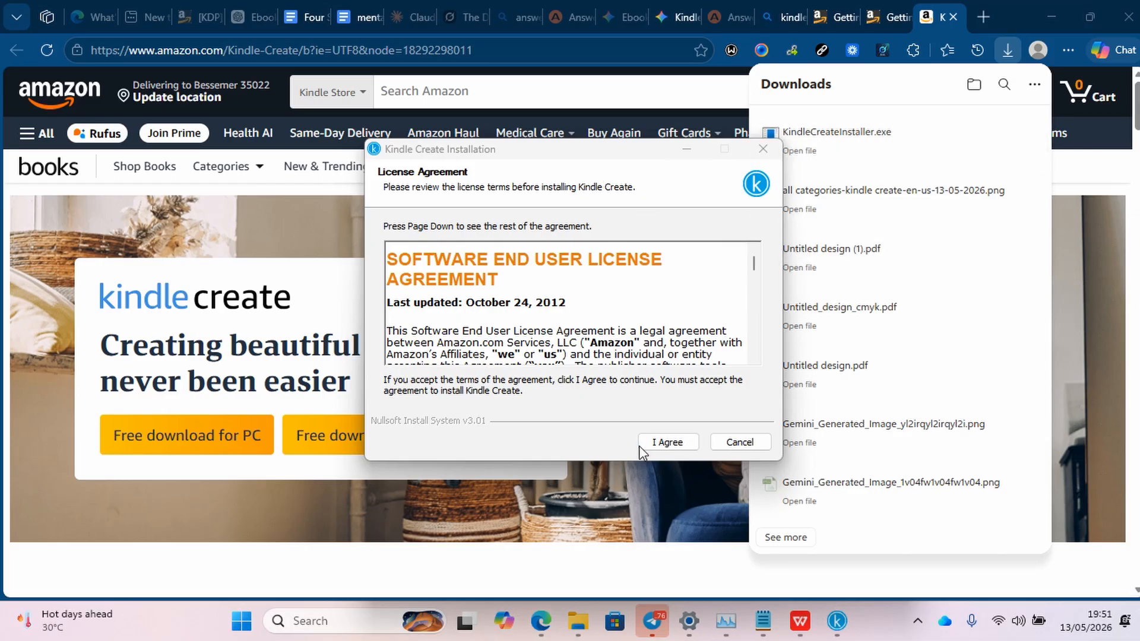
Step: Accept the license and install Kindle Create in the default folder with Run Kindle Create enabled, and quit the duplicate installer
left_click(660, 444)
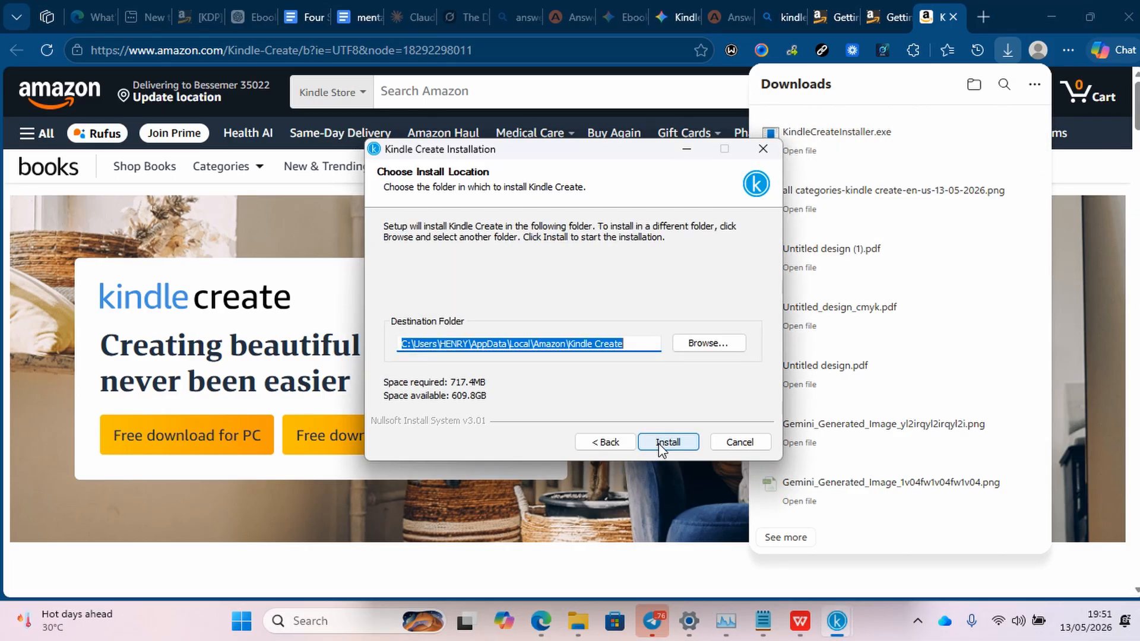
left_click(660, 444)
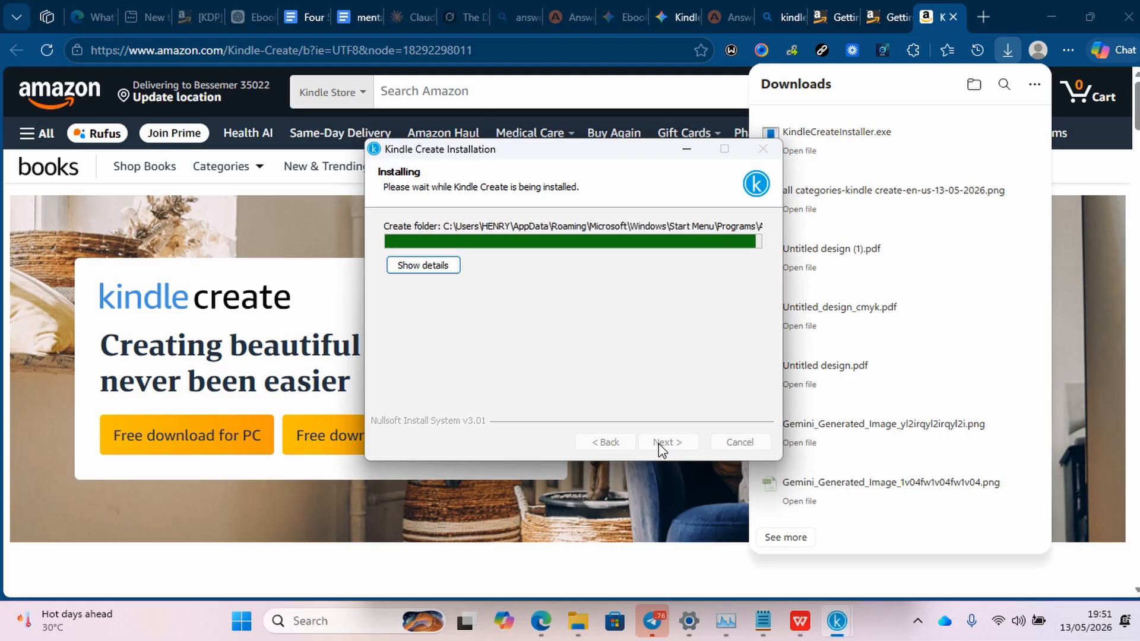
left_click(666, 443)
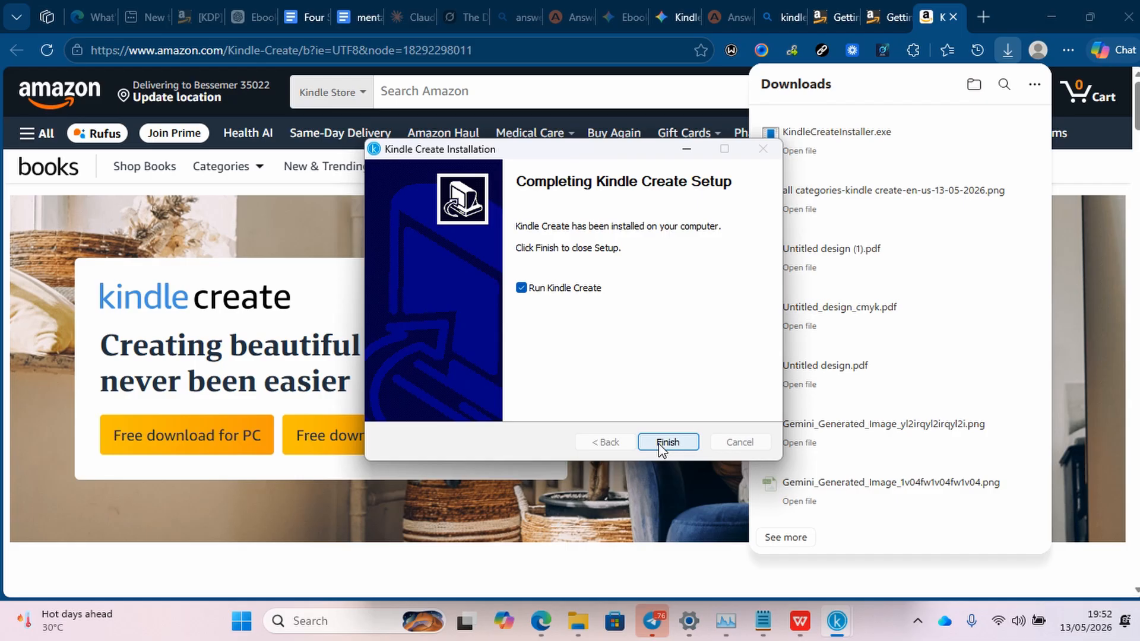
left_click(660, 445)
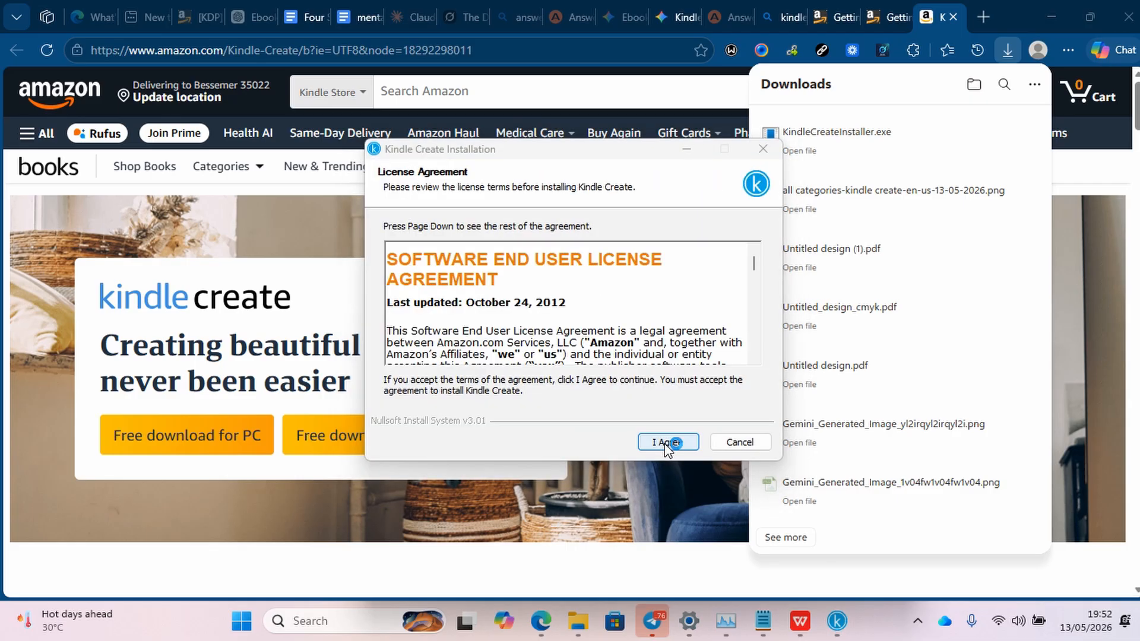
left_click(763, 151)
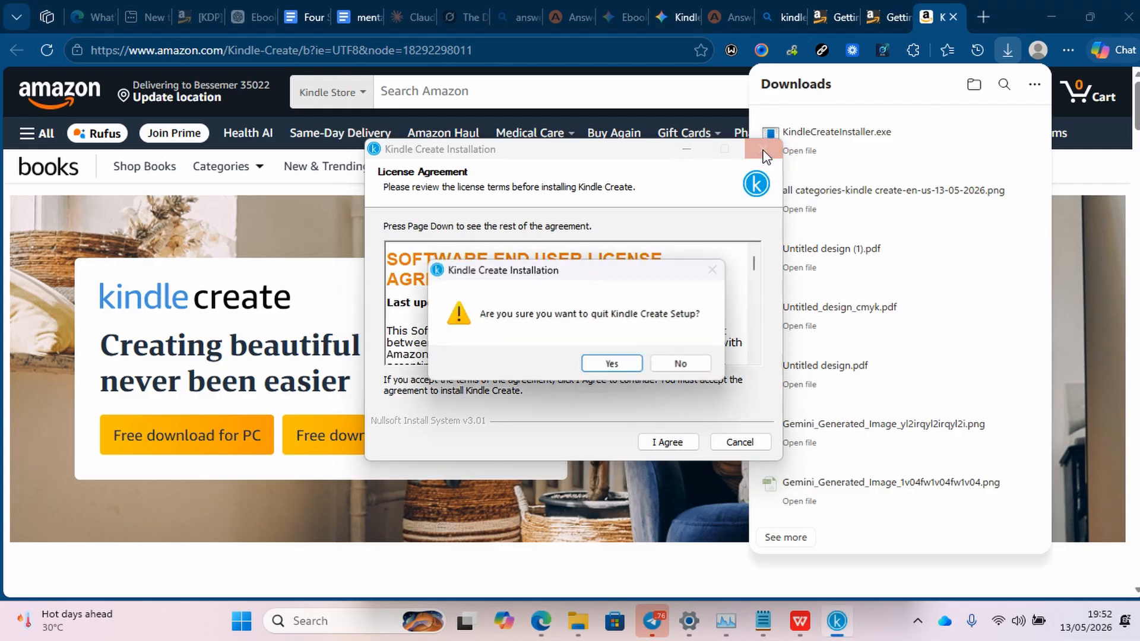
left_click(617, 364)
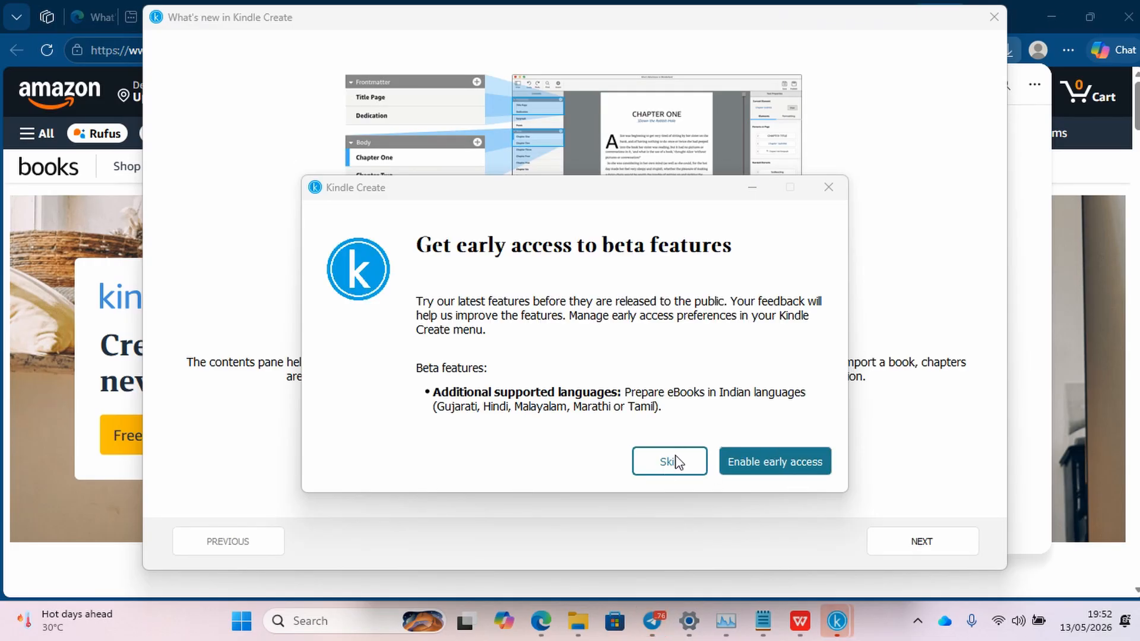
Step: Go through all pages of the What's new introduction, close it, and skip early access to beta features
left_click(831, 188)
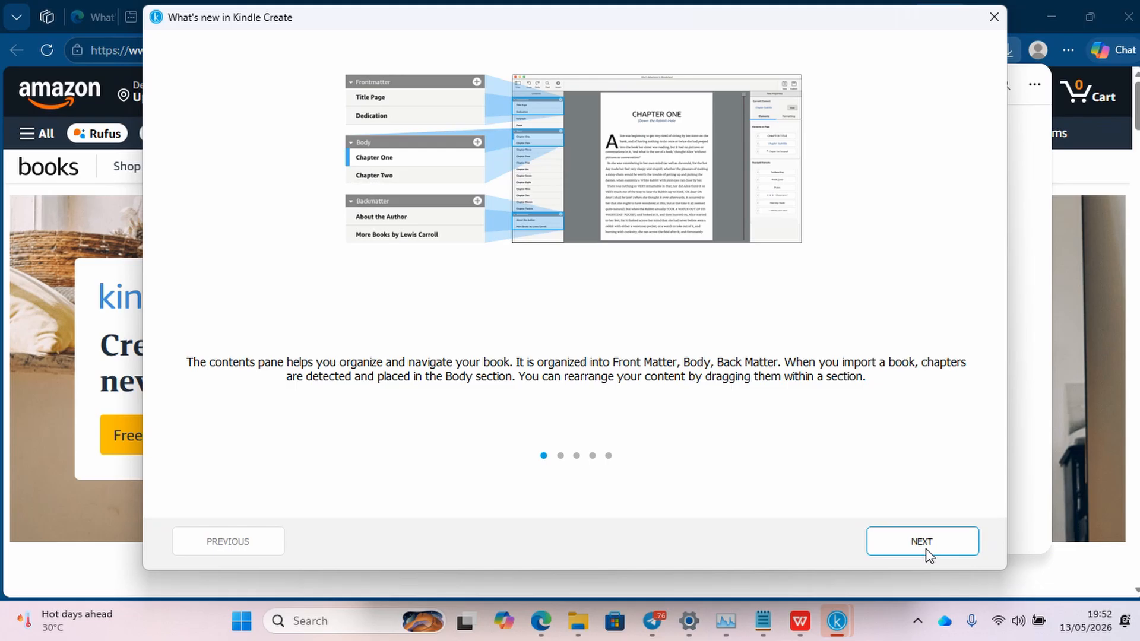
left_click(928, 552)
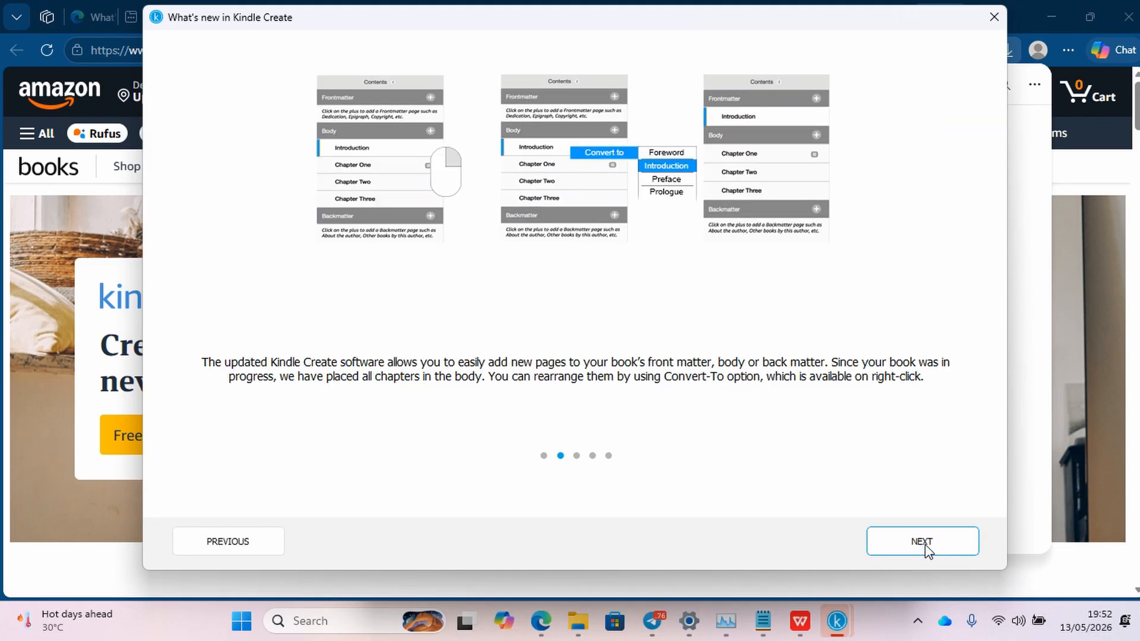
left_click(929, 552)
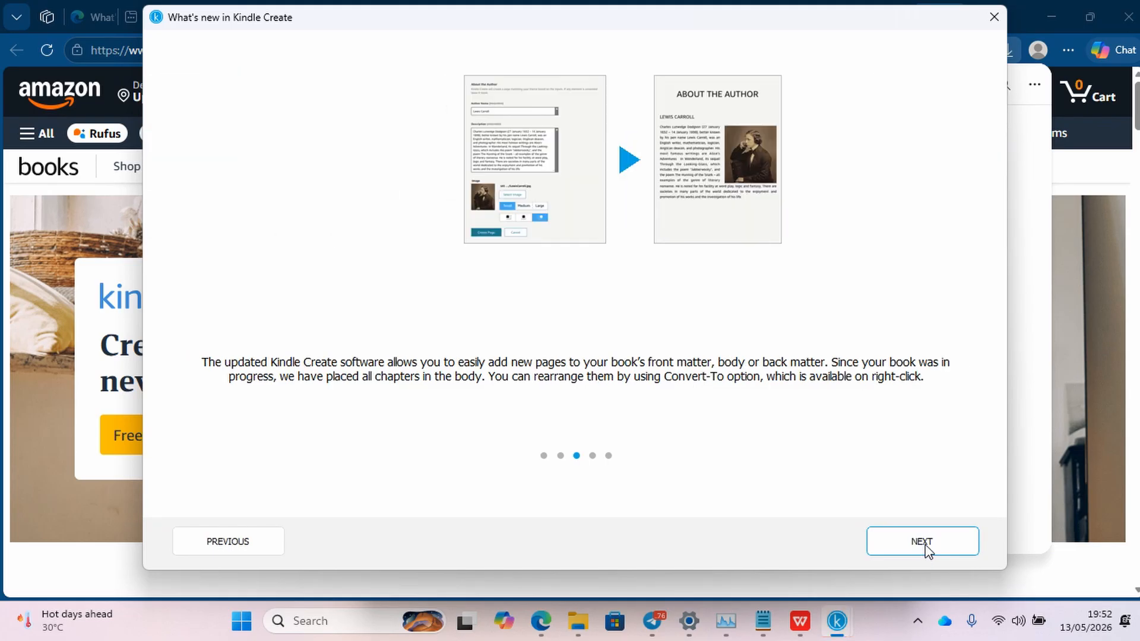
left_click(928, 552)
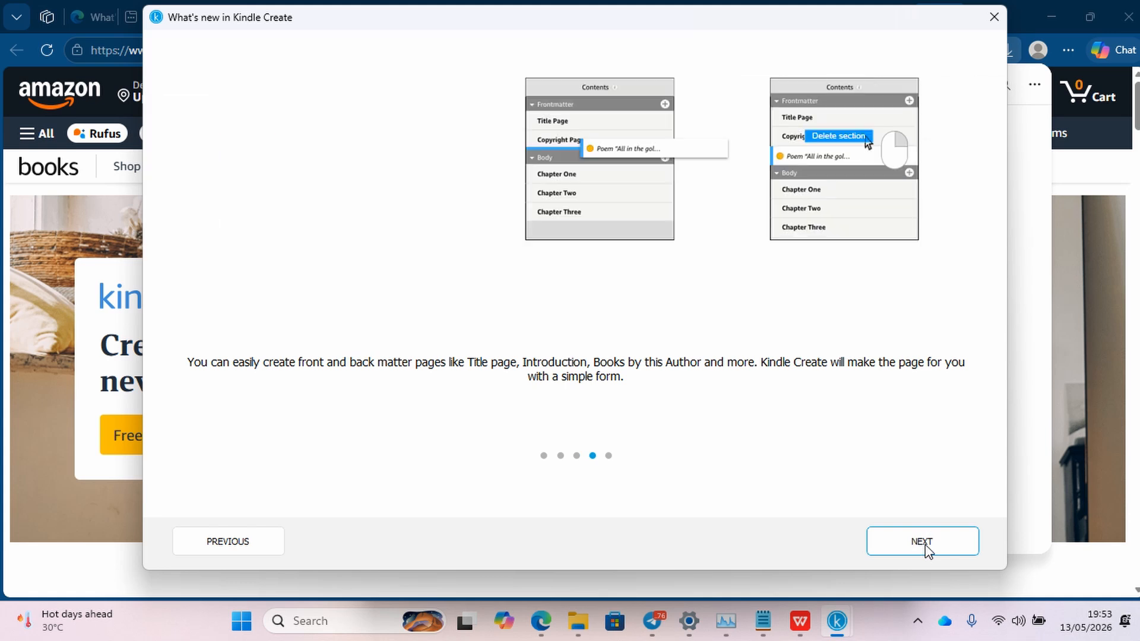
left_click(928, 551)
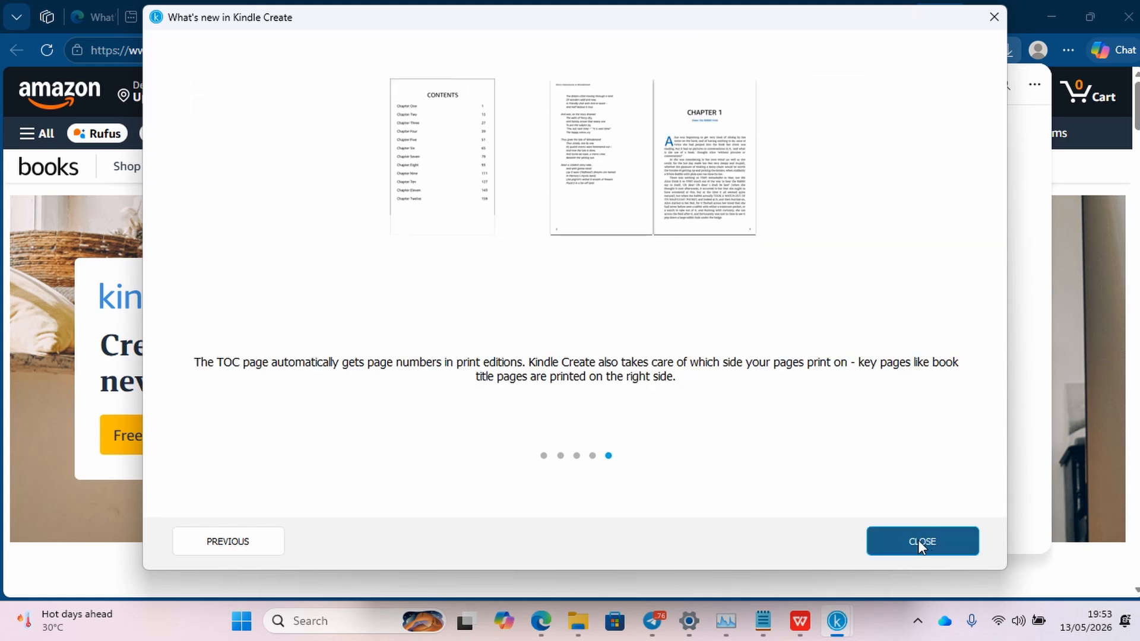
left_click(914, 542)
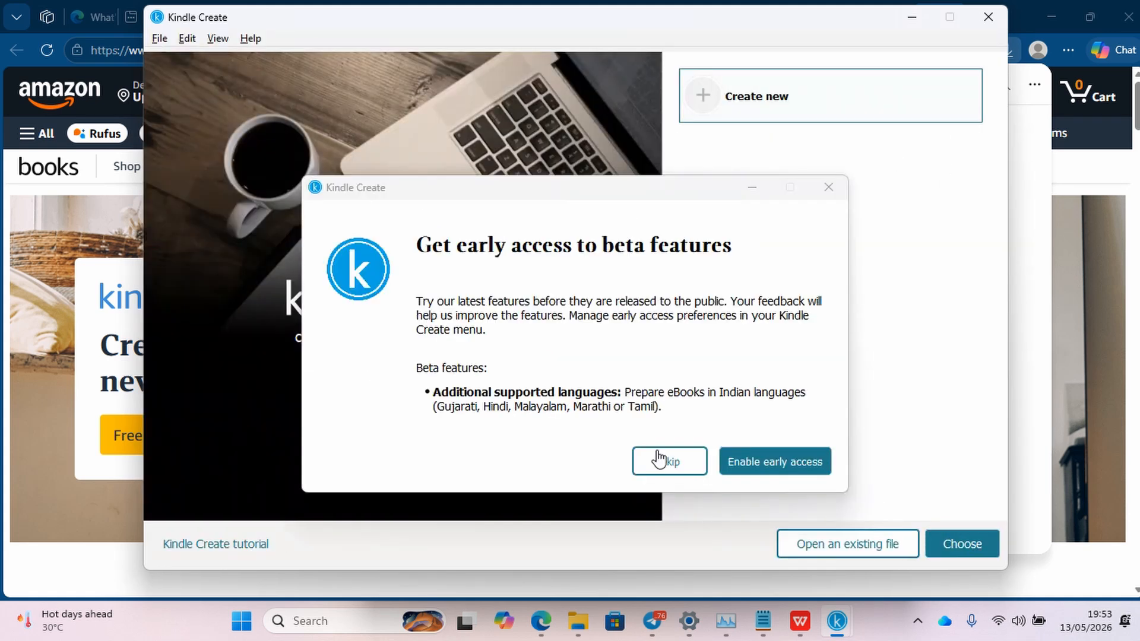
left_click(679, 466)
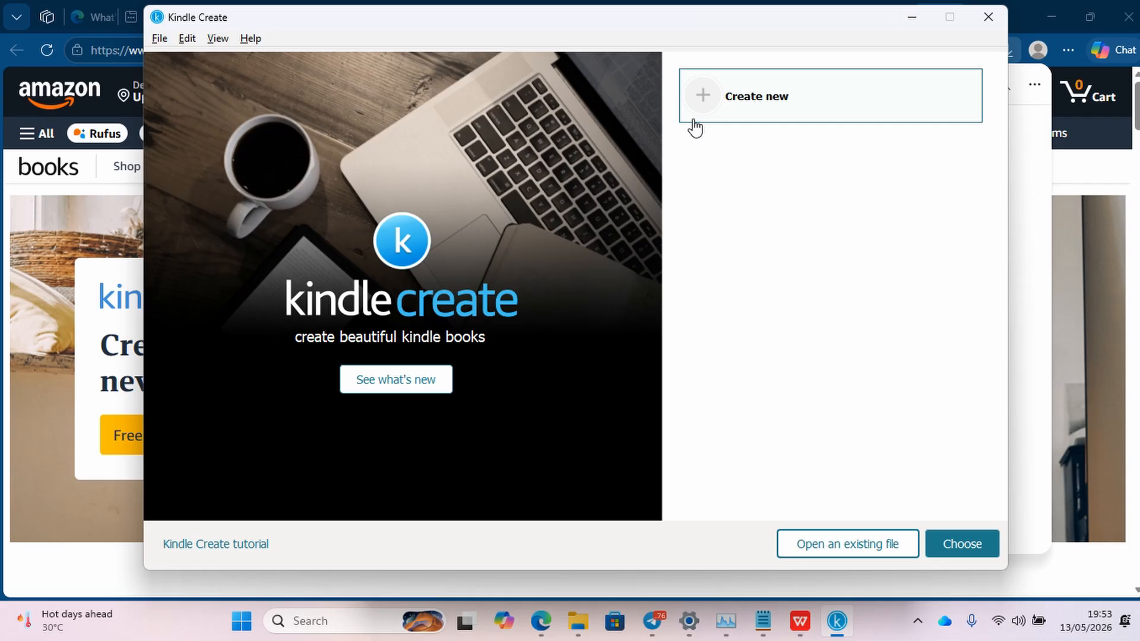
Step: View the What's new announcement from the start screen and close it
left_click(411, 381)
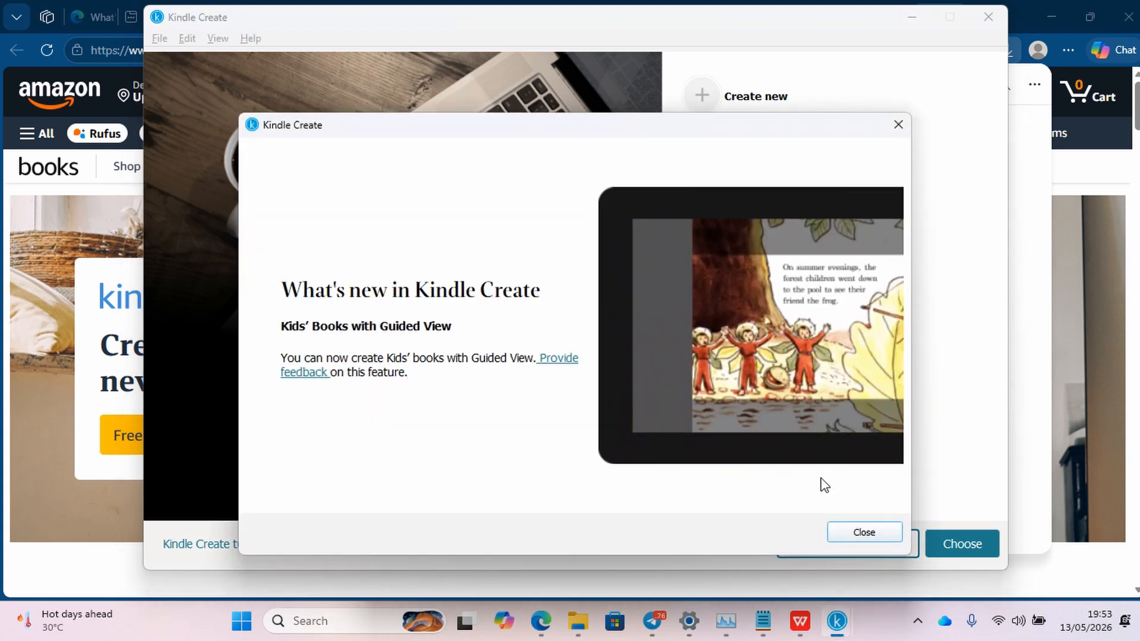
left_click(870, 536)
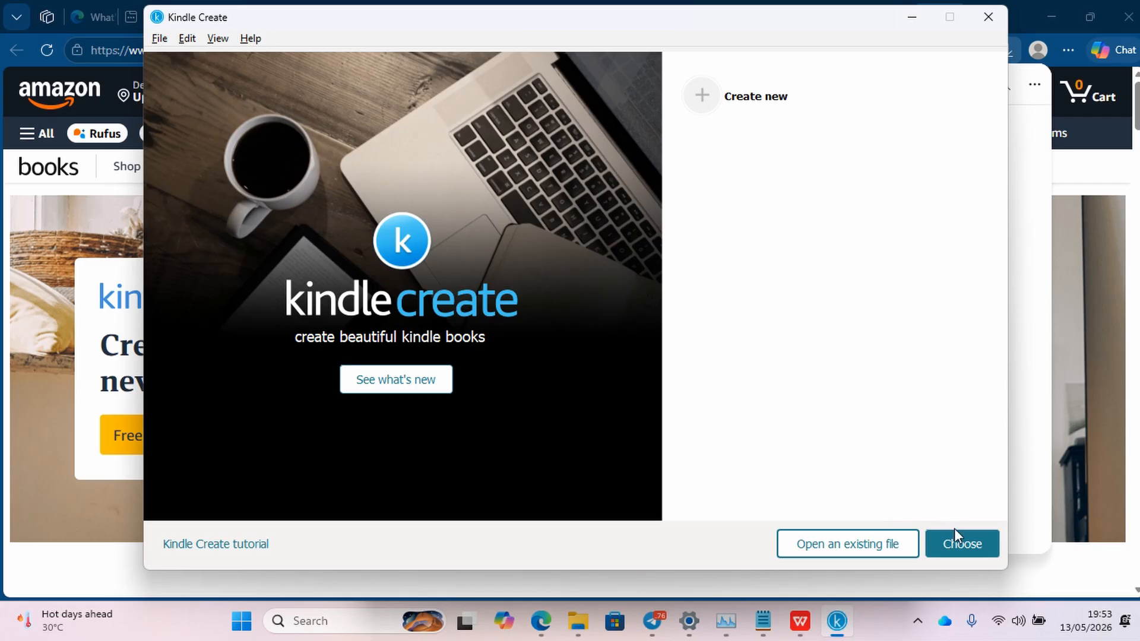
Step: Start creating a new book project
left_click(729, 101)
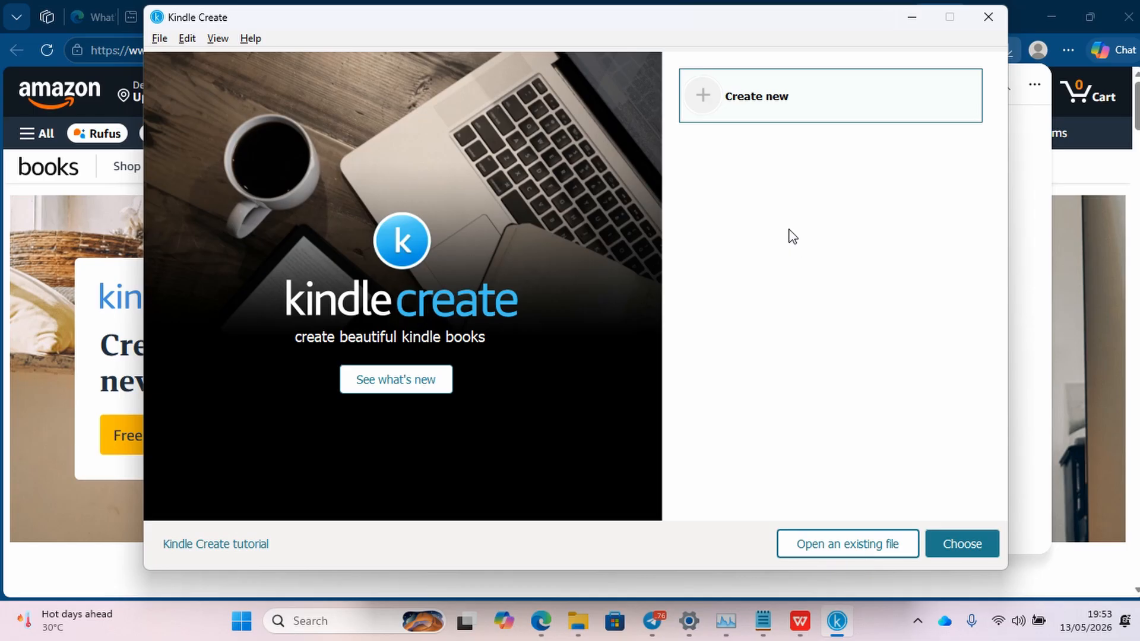
left_click(707, 102)
left_click(707, 102)
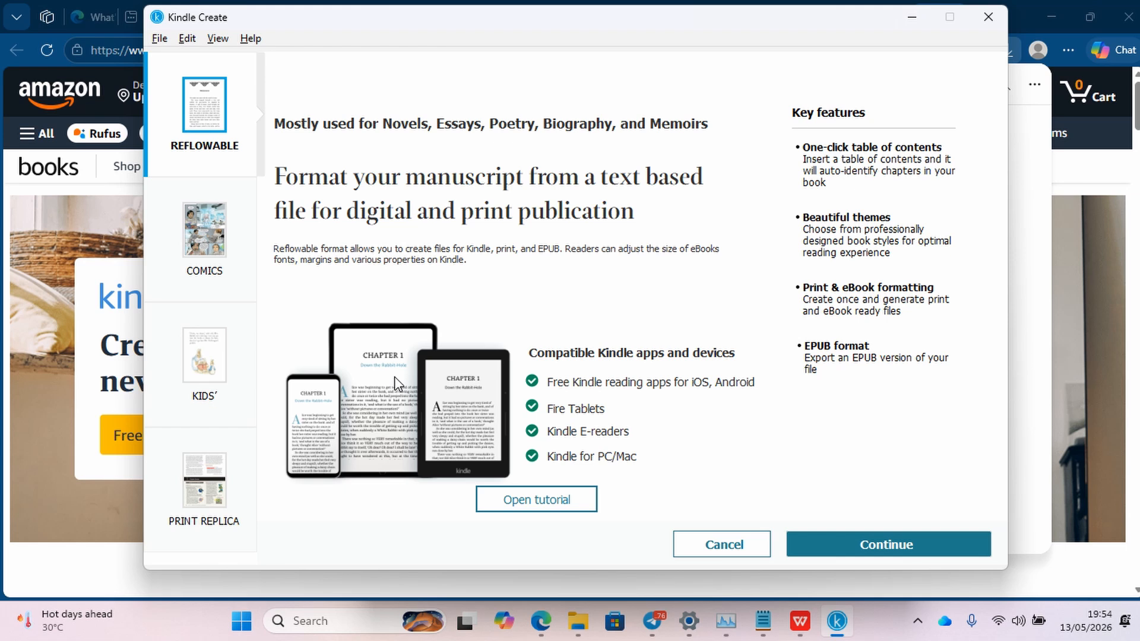
Step: Review the descriptions of the Comics, Kids' and Print Replica book formats
left_click(207, 260)
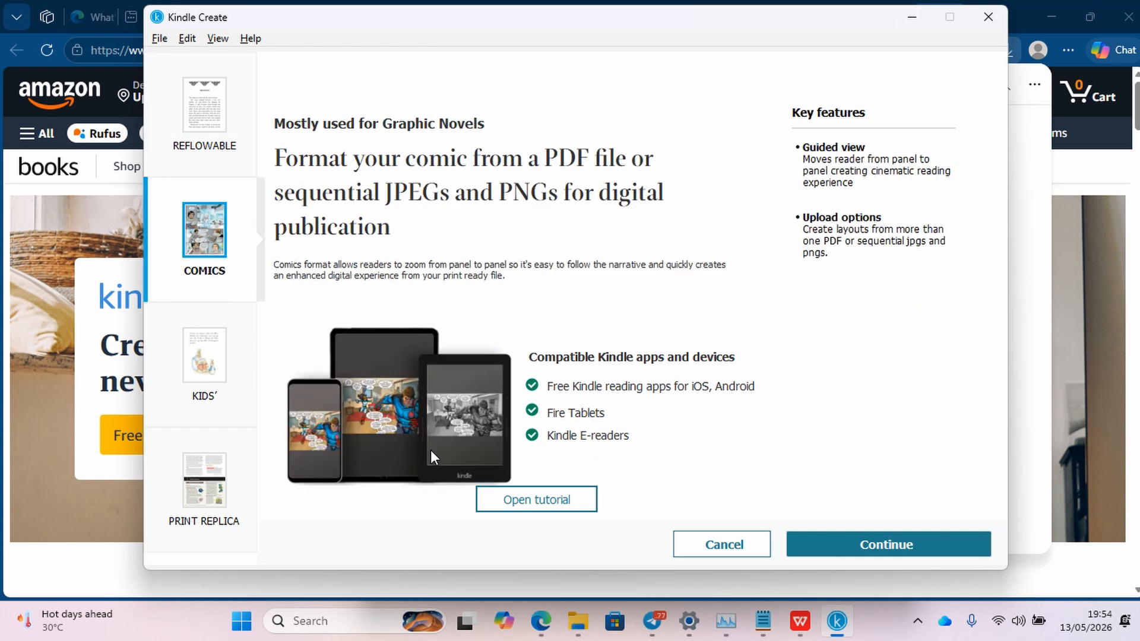
left_click(204, 365)
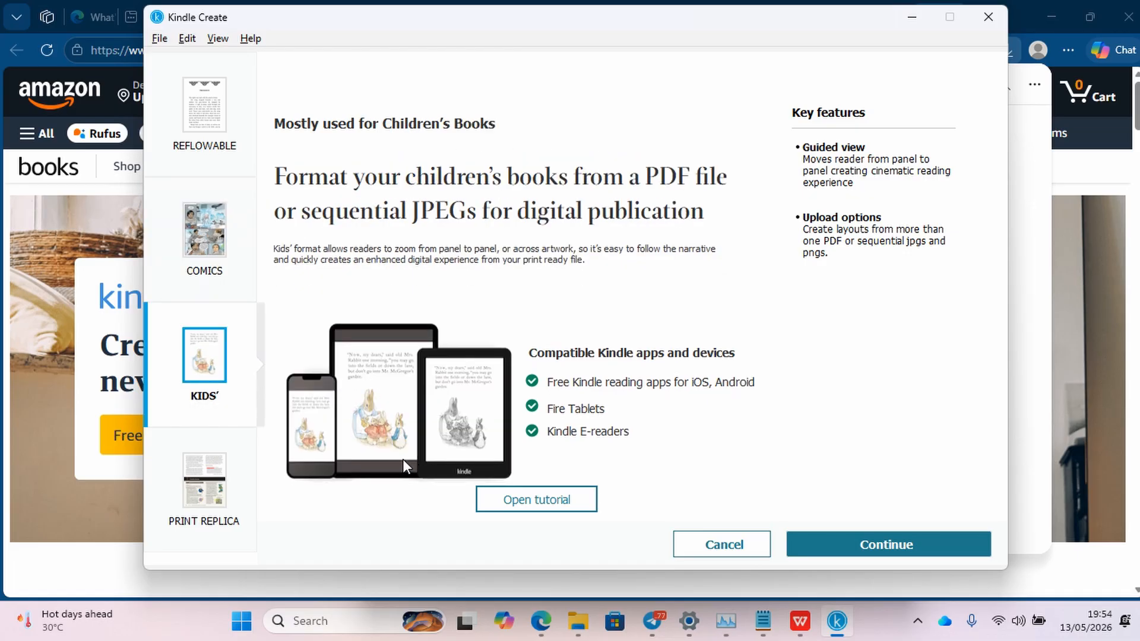
left_click(203, 493)
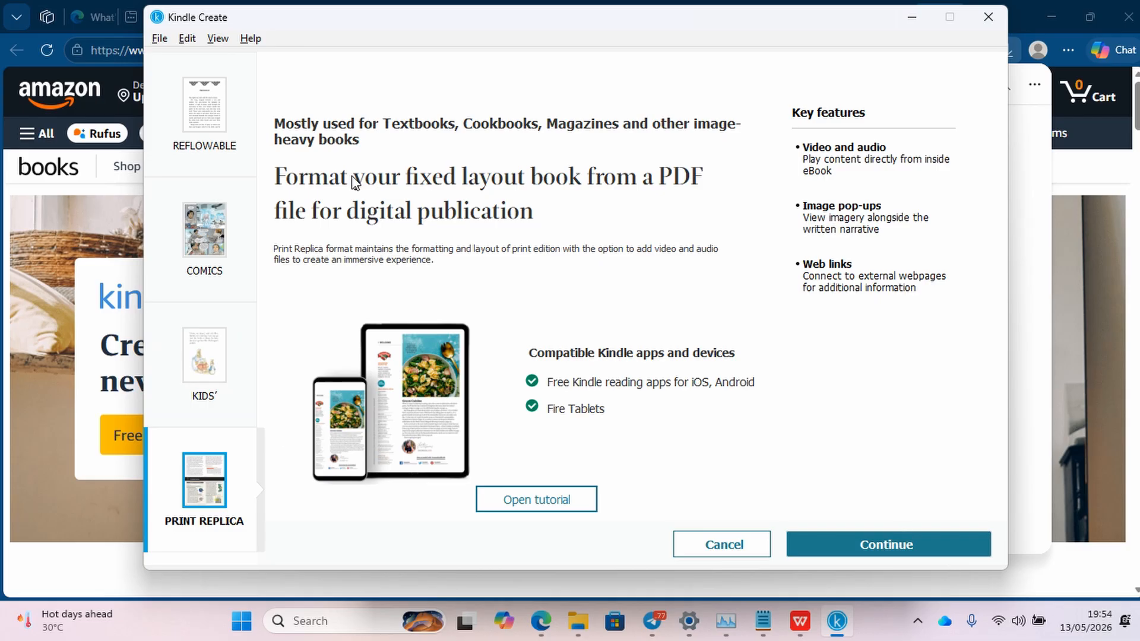
Step: Choose the Reflowable book format and proceed to the optional book details form
left_click(184, 114)
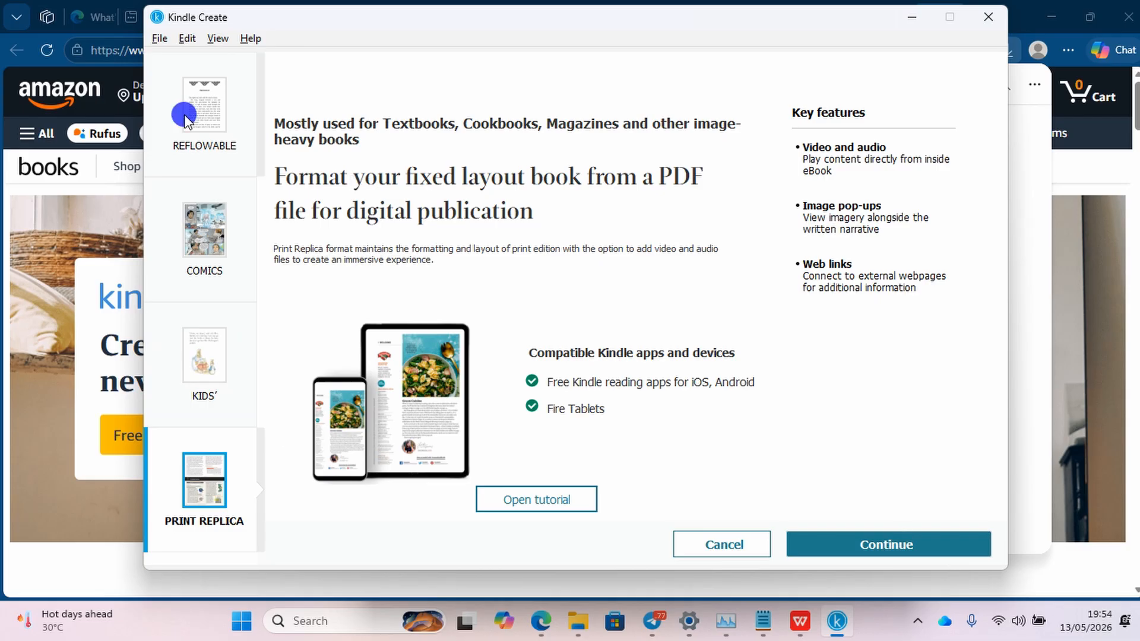
left_click(856, 538)
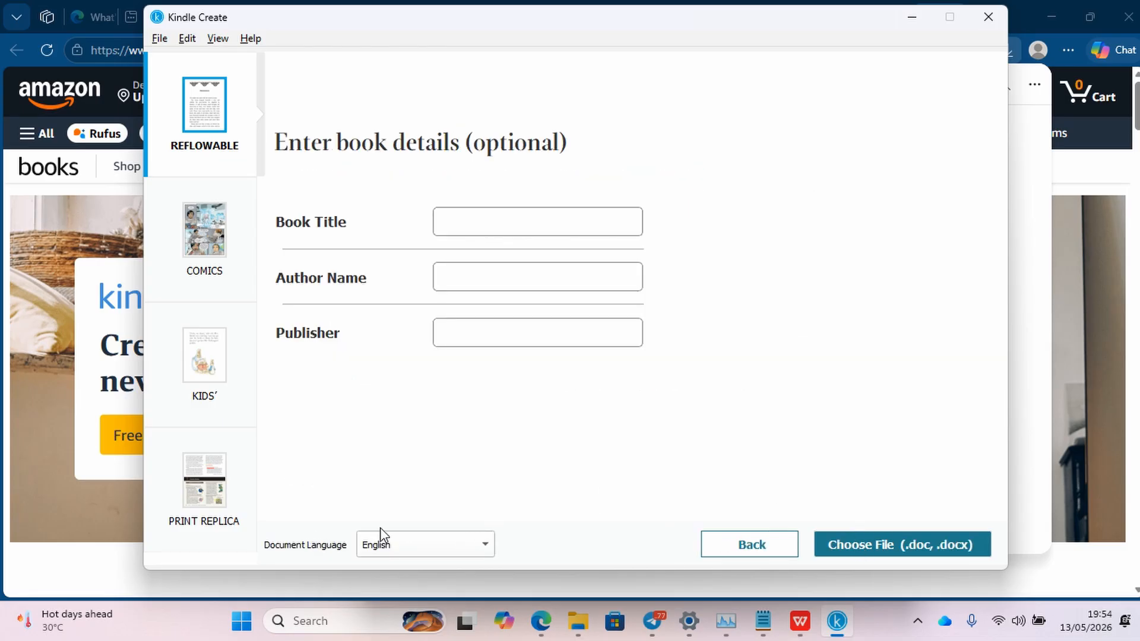
left_click(753, 544)
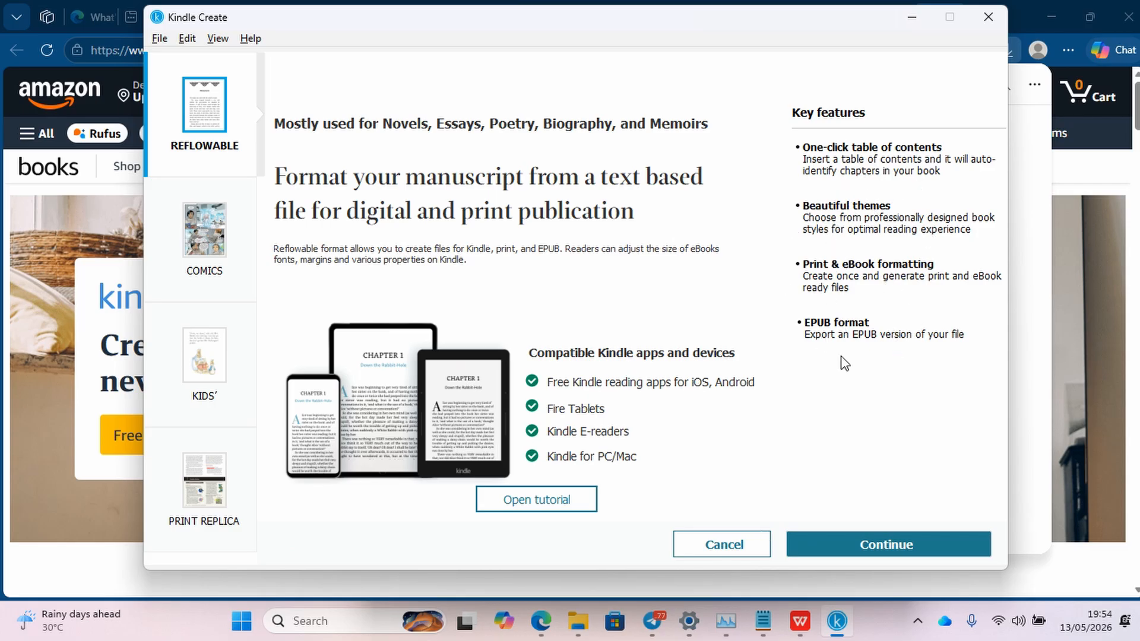
left_click(857, 549)
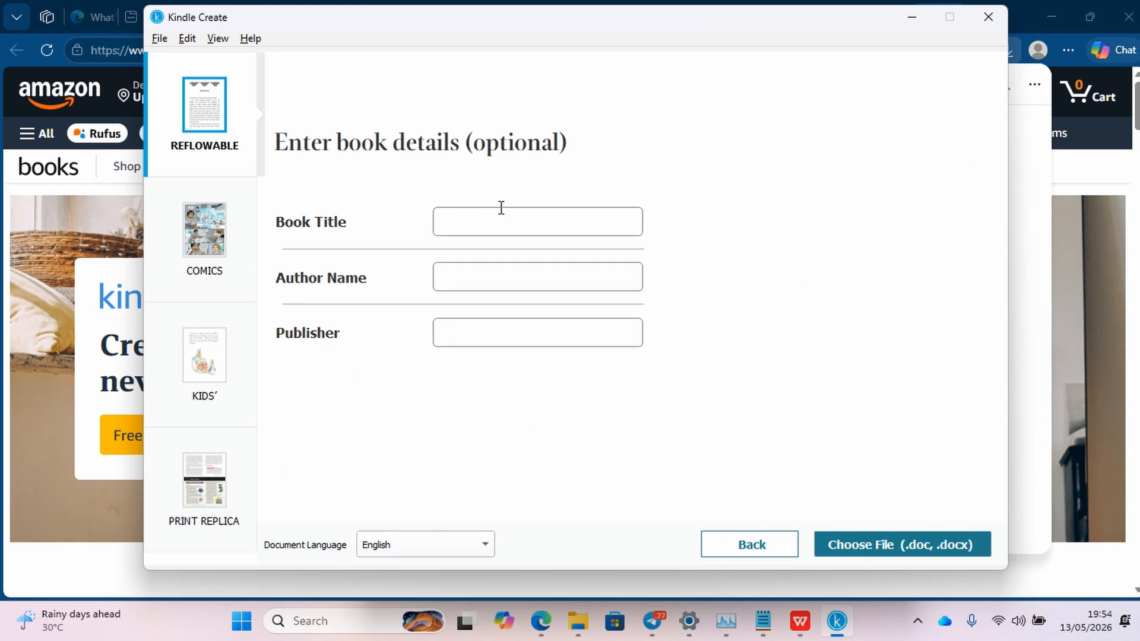
Step: Enter "blue jack" as the book title and fill in the author's name
left_click(505, 236)
type("blue jack")
left_click(514, 282)
type("green Thorne")
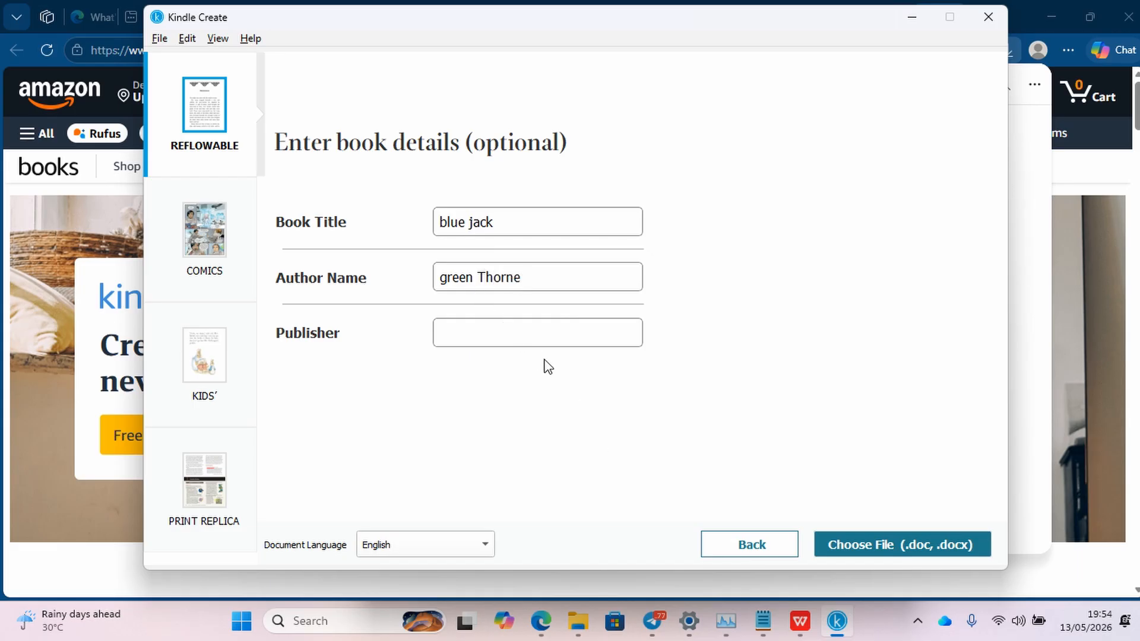
Step: Open the manuscript file chooser at the Downloads folder and enter "depression answered" as the item to open
left_click(866, 553)
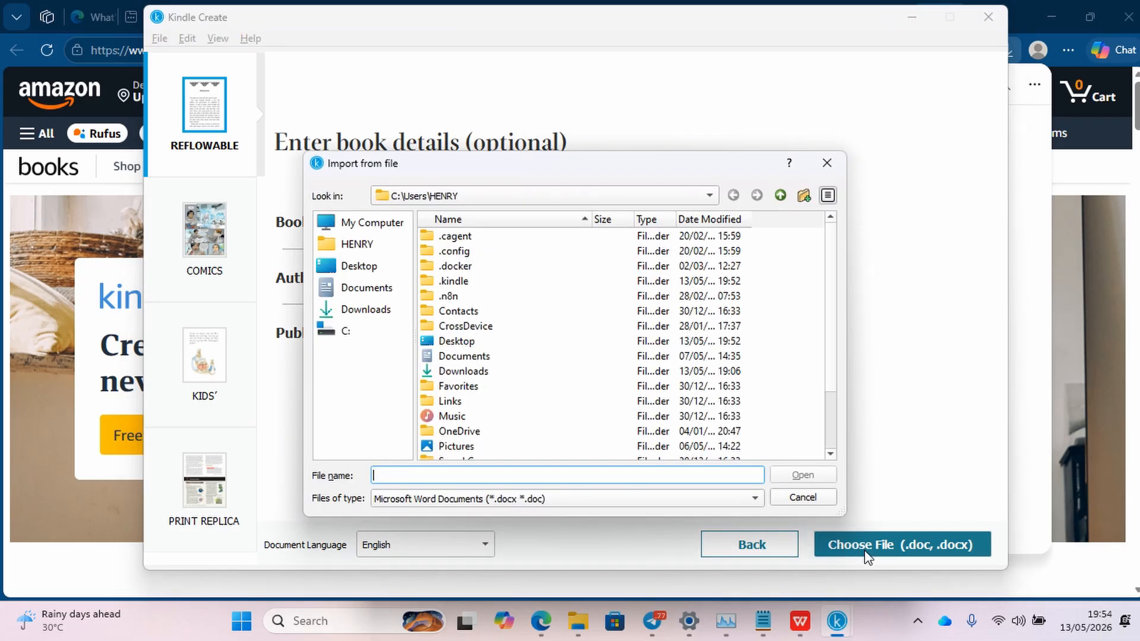
left_click(346, 311)
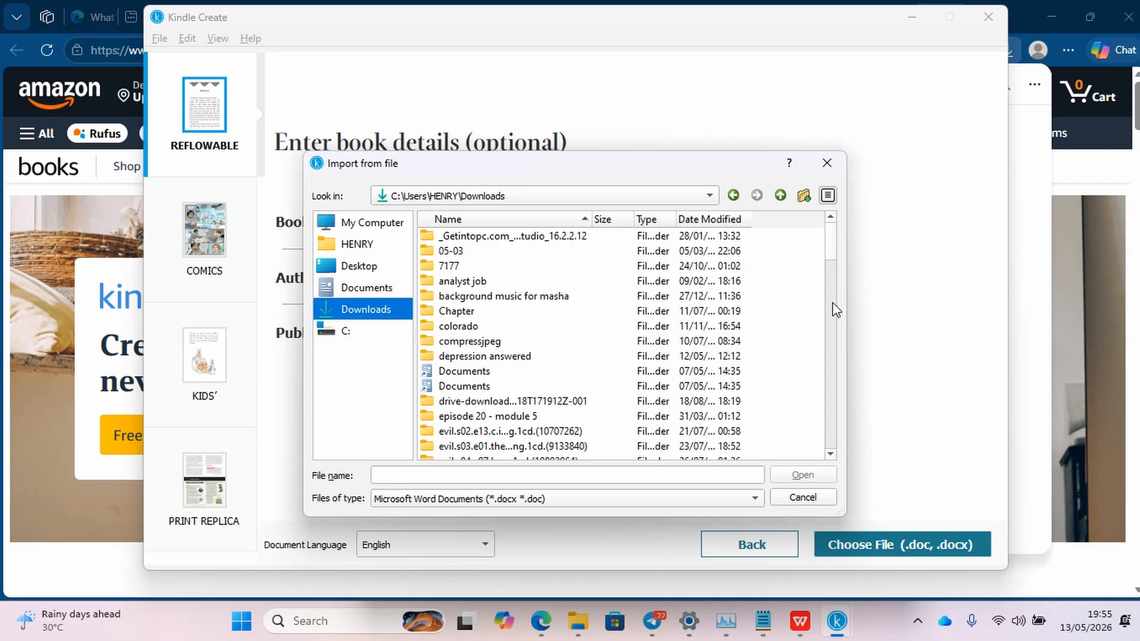
left_click_drag(833, 306, 829, 389)
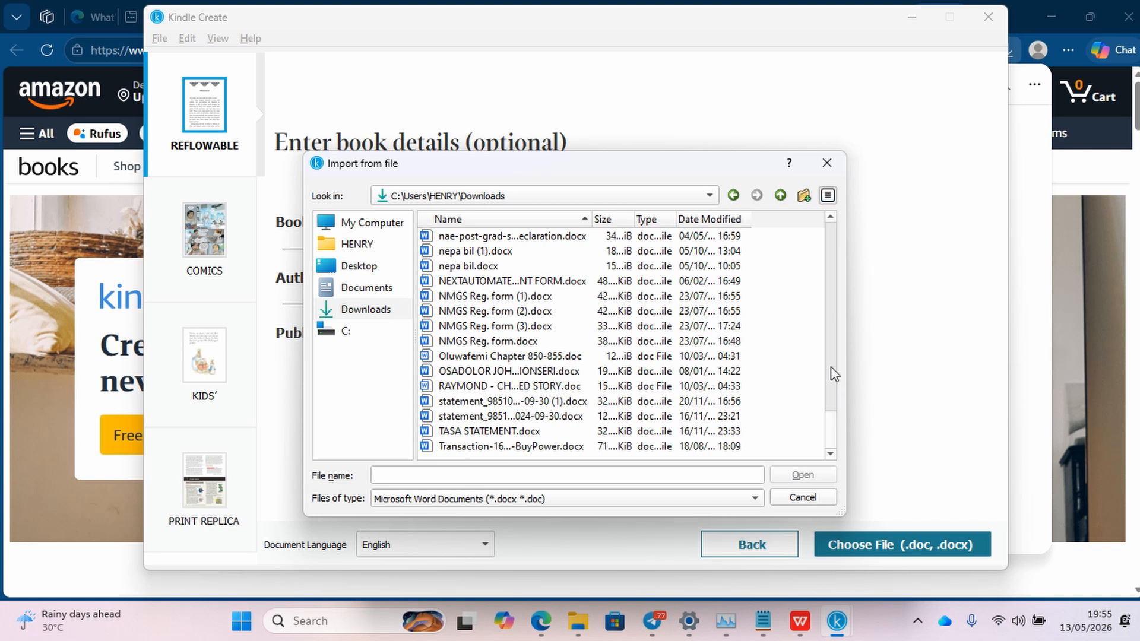
left_click(677, 475)
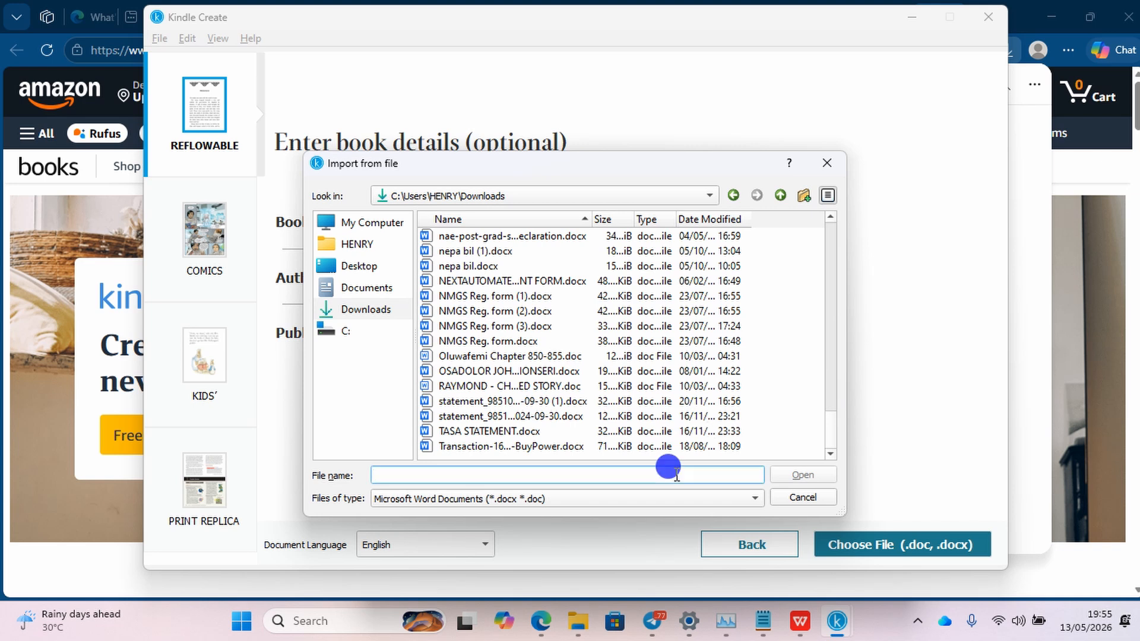
type("dep")
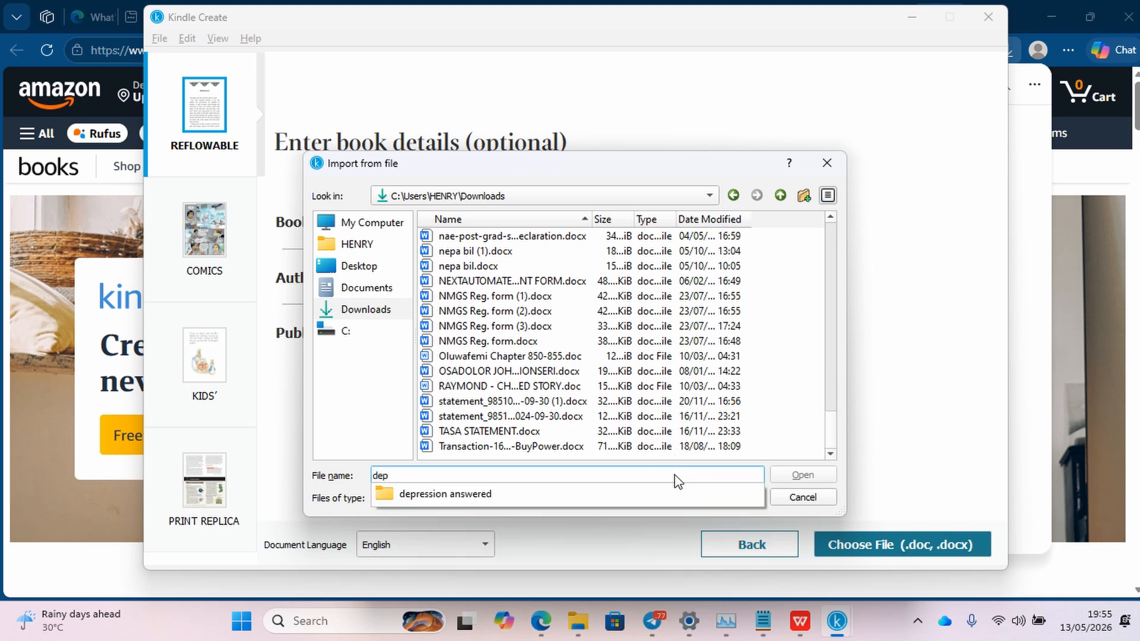
left_click(574, 502)
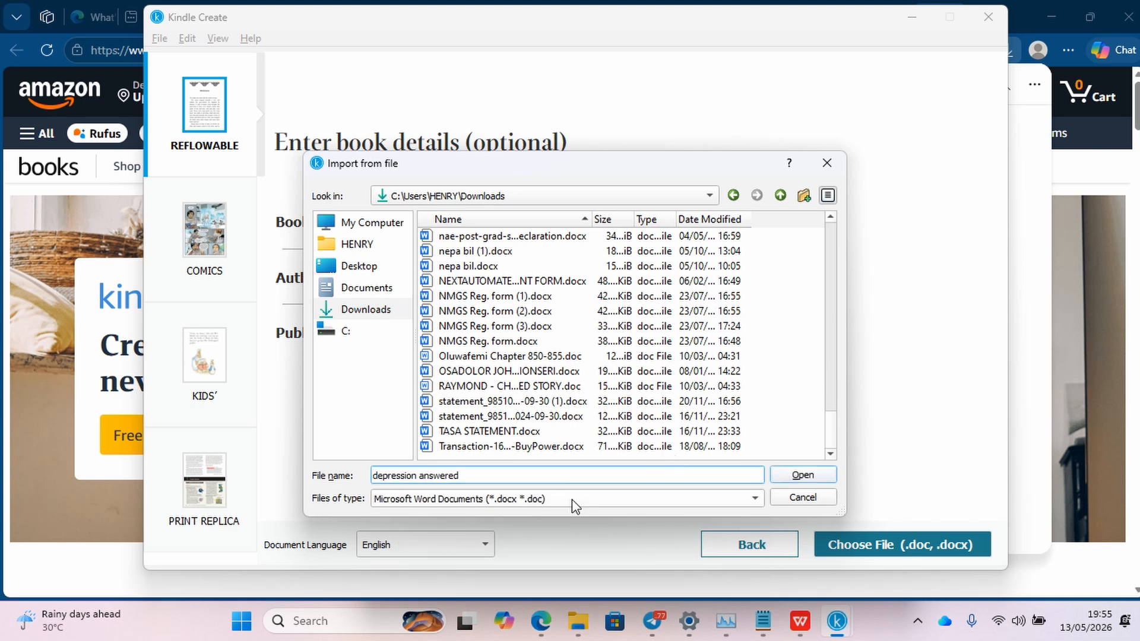
Step: Import the manuscript "Depression_Answered_FINAL_ALL_CORRECTIONS (1).docx" from the "depression answered" folder in Downloads
left_click(591, 402)
scroll(591, 404, "up", 5)
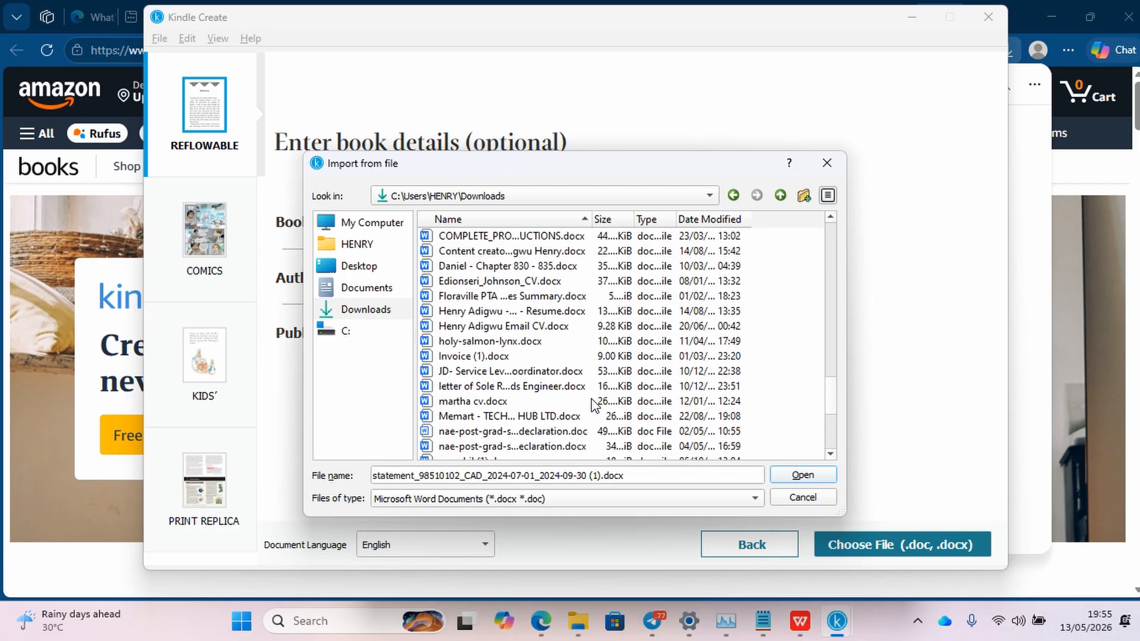
scroll(592, 403, "up", 2)
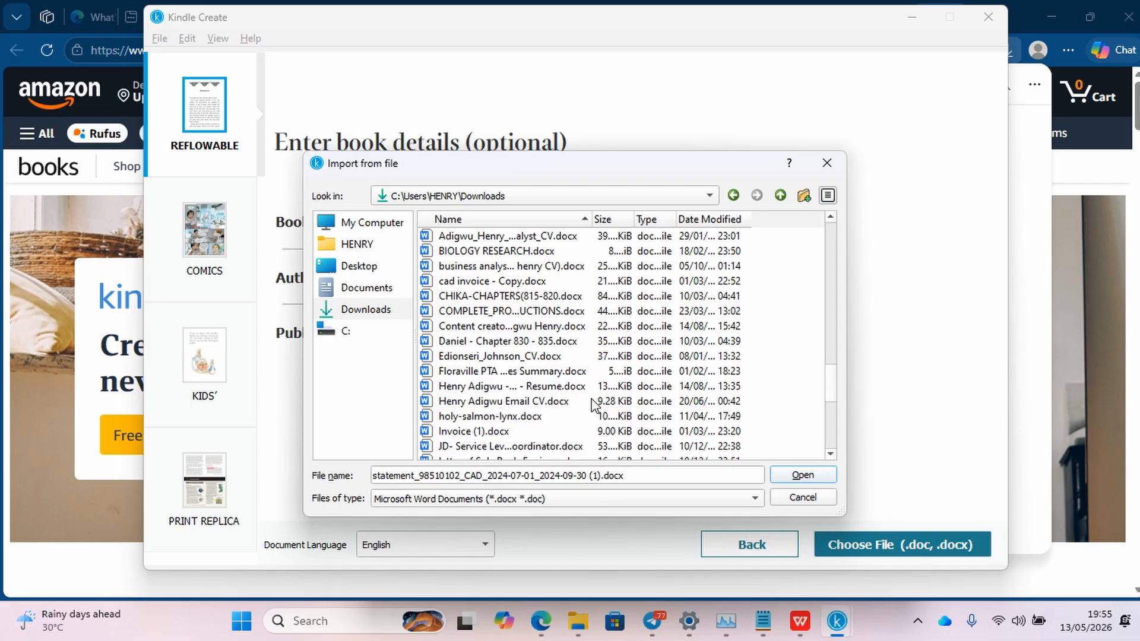
scroll(592, 402, "up", 3)
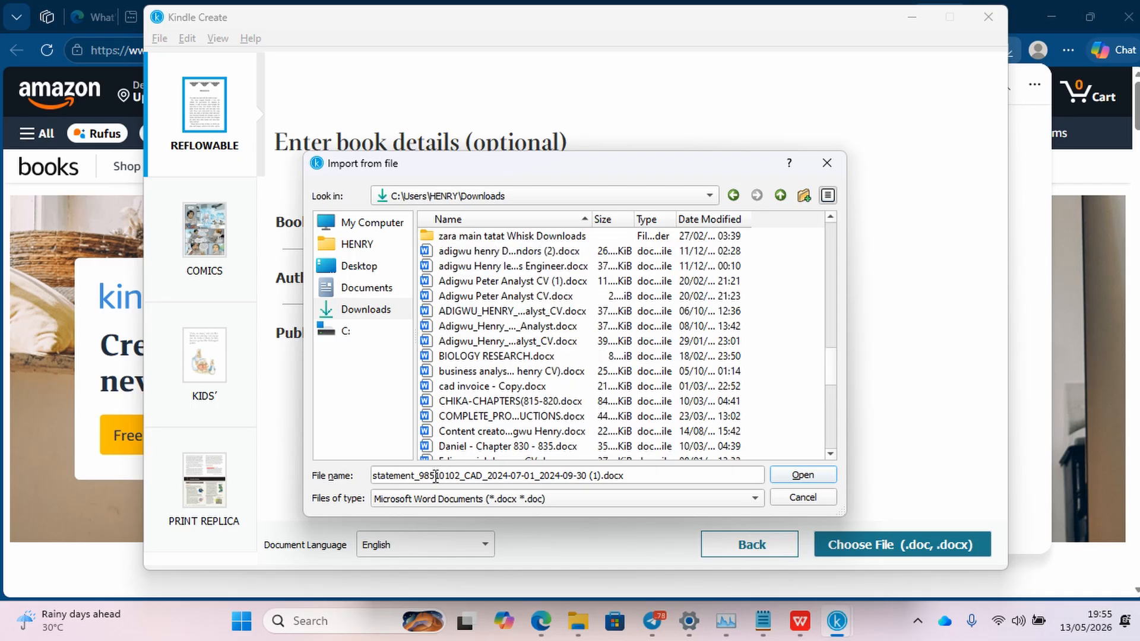
key("a")
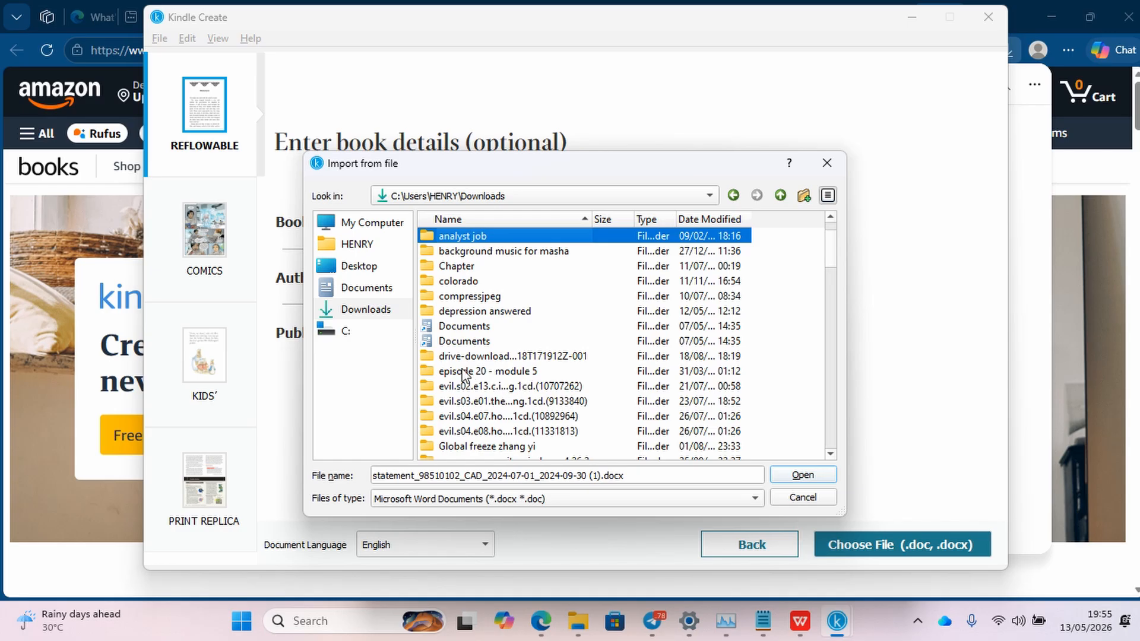
double_click(465, 310)
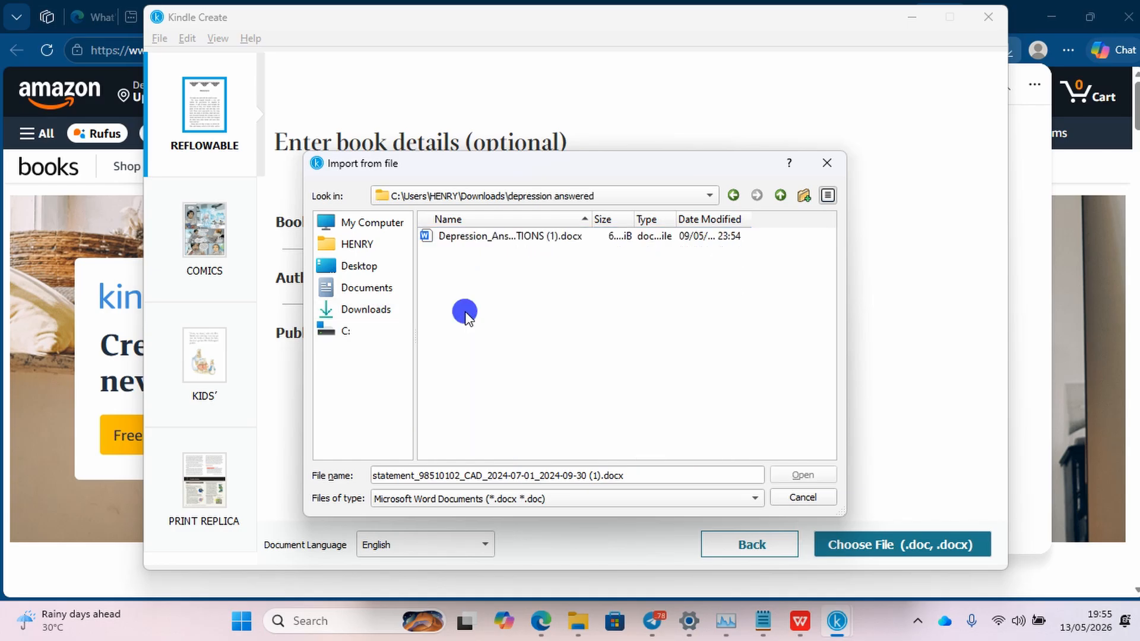
left_click(491, 238)
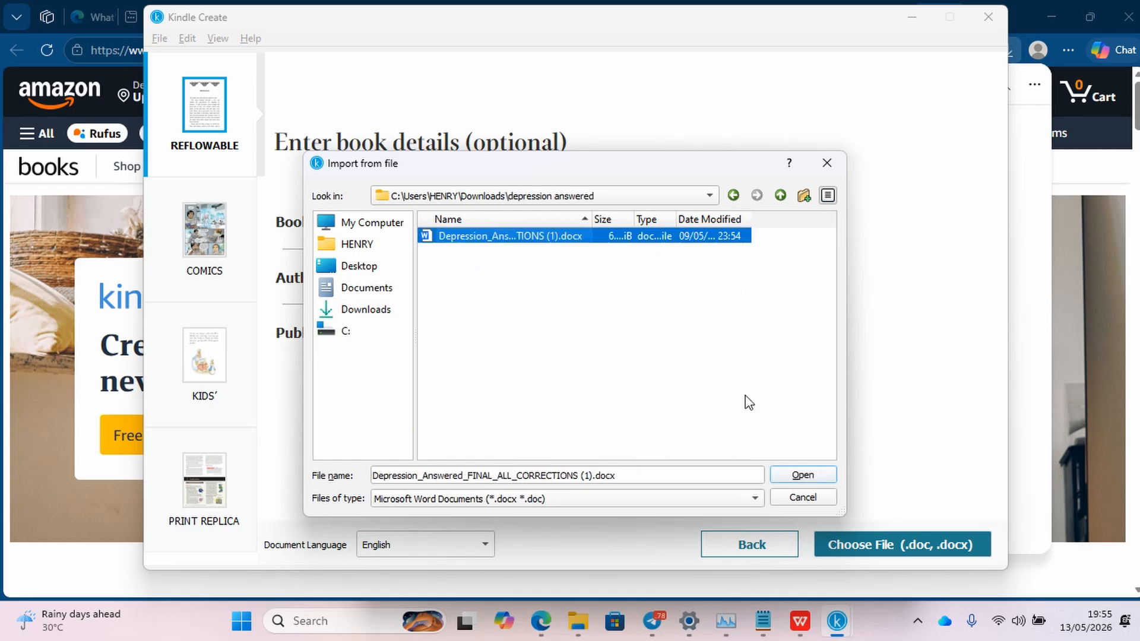
left_click(796, 475)
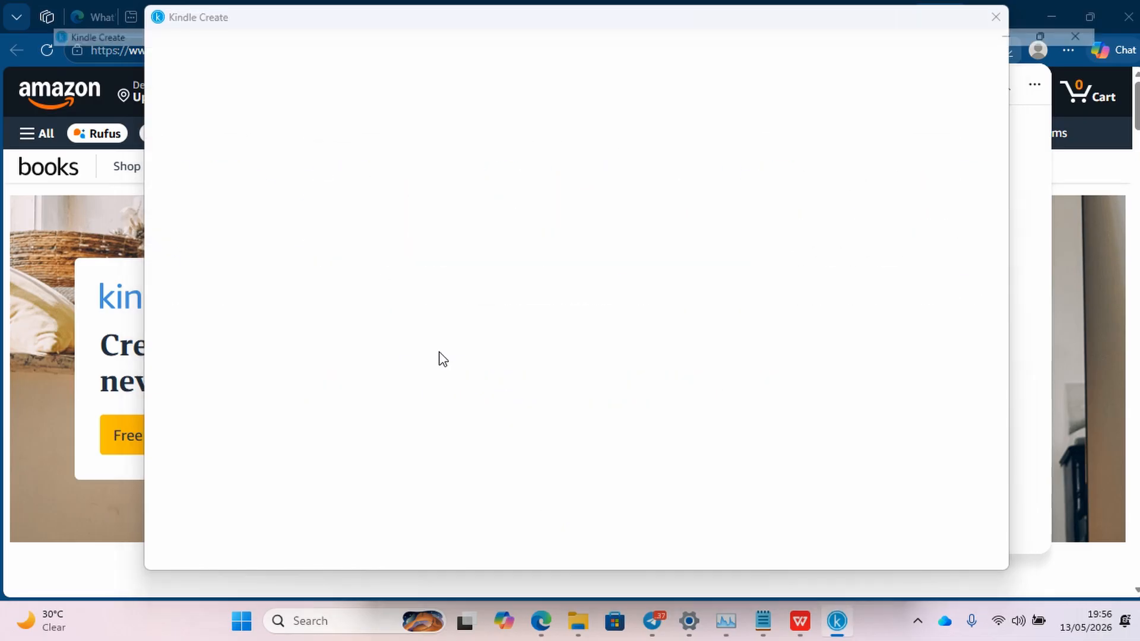
Step: Start the automatic chapter title detection, look through the suggested headings and accept all of them
left_click(913, 58)
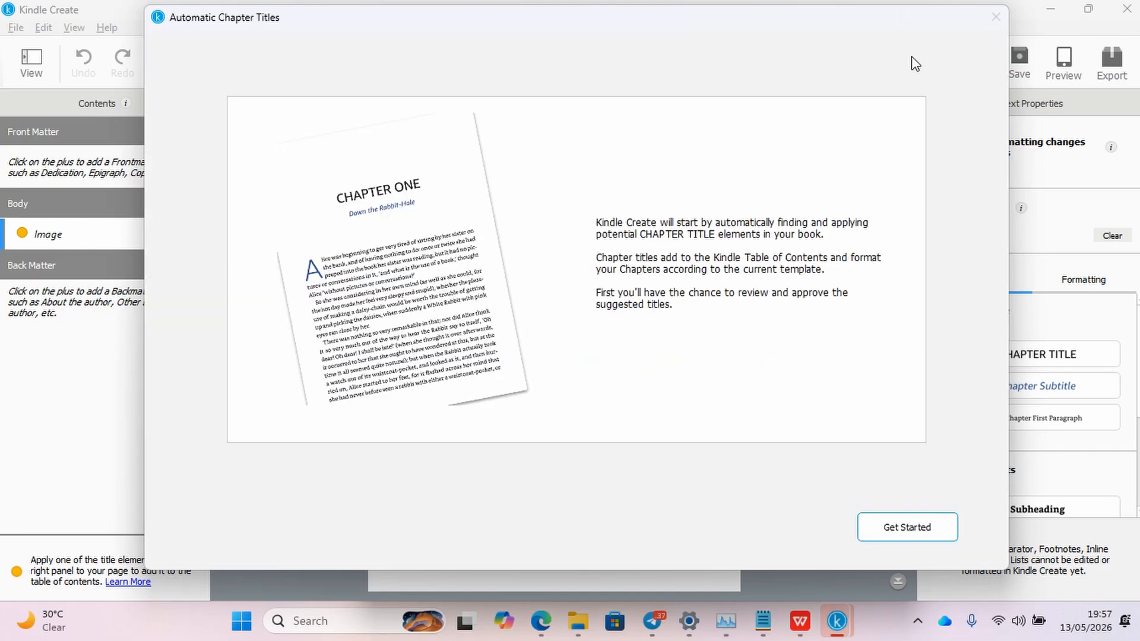
left_click(894, 529)
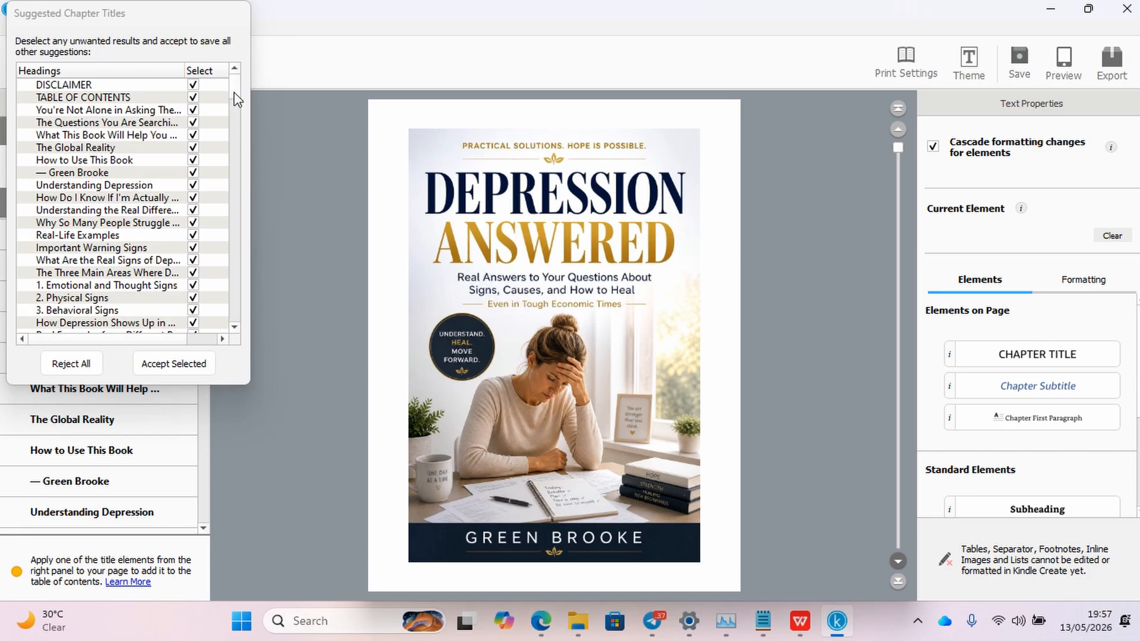
mouse_move(234, 97)
left_mouse_down()
mouse_move(229, 327)
mouse_move(242, 92)
left_mouse_up()
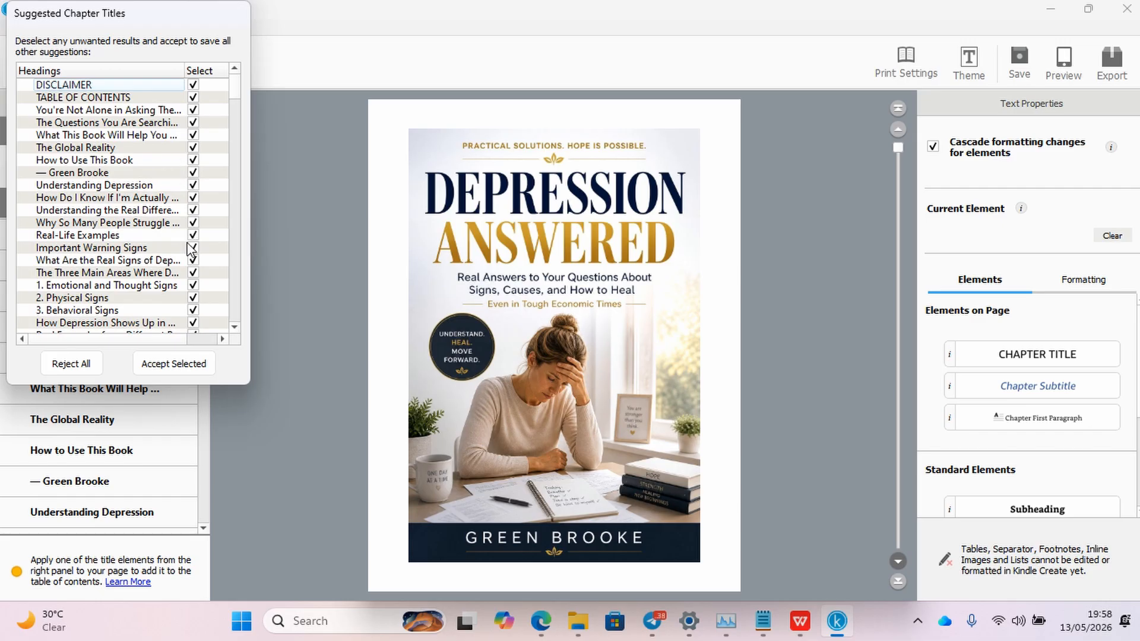
left_click_drag(234, 98, 225, 326)
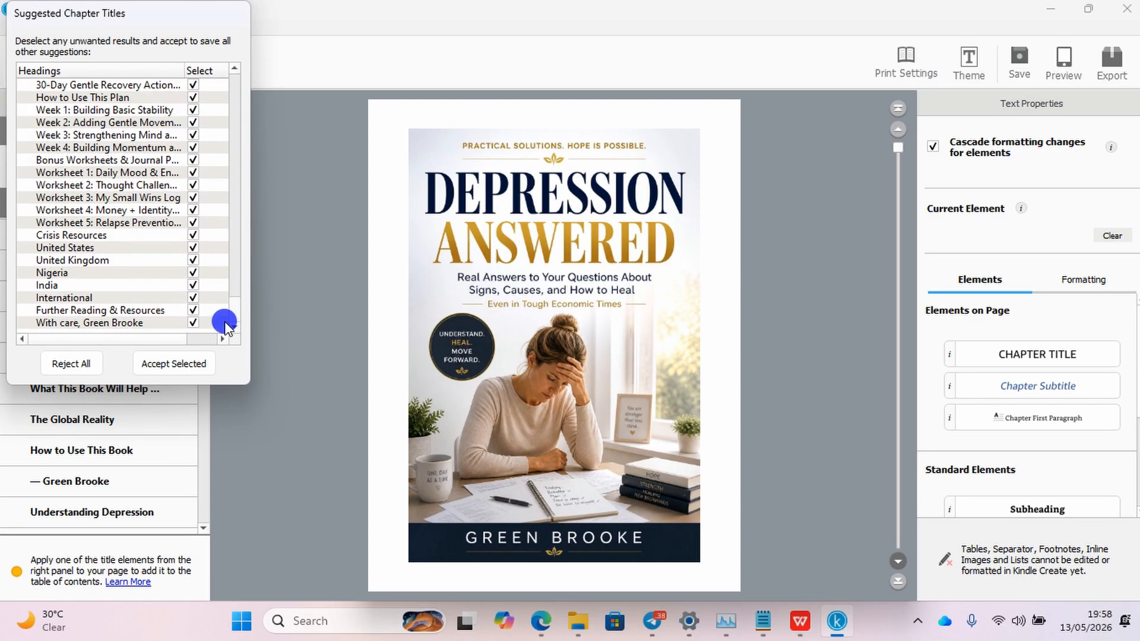
left_click(172, 364)
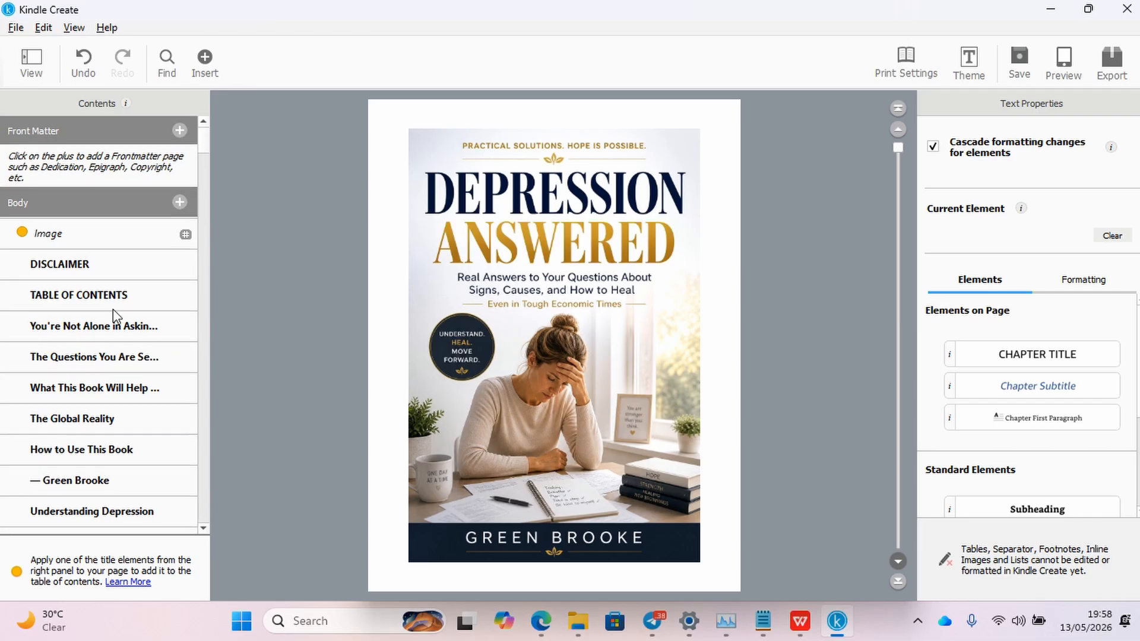
Step: Add a Title Page to the front matter with the title "Blue back" and subtitle "a guide out of depression"
scroll(60, 302, "down", 15)
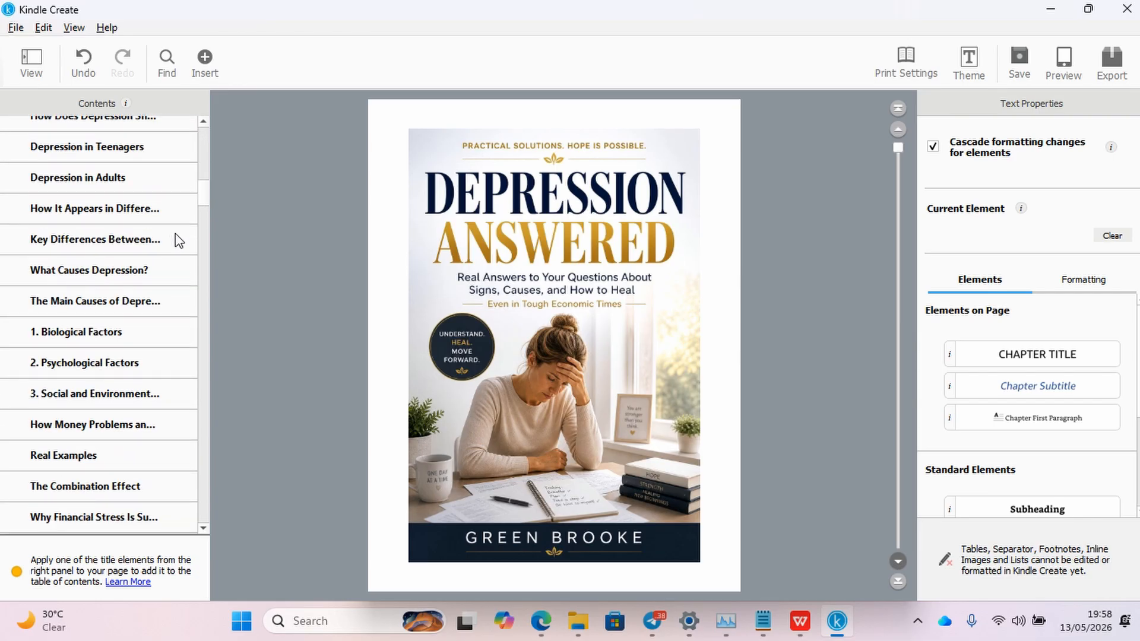
left_click_drag(202, 196, 212, 105)
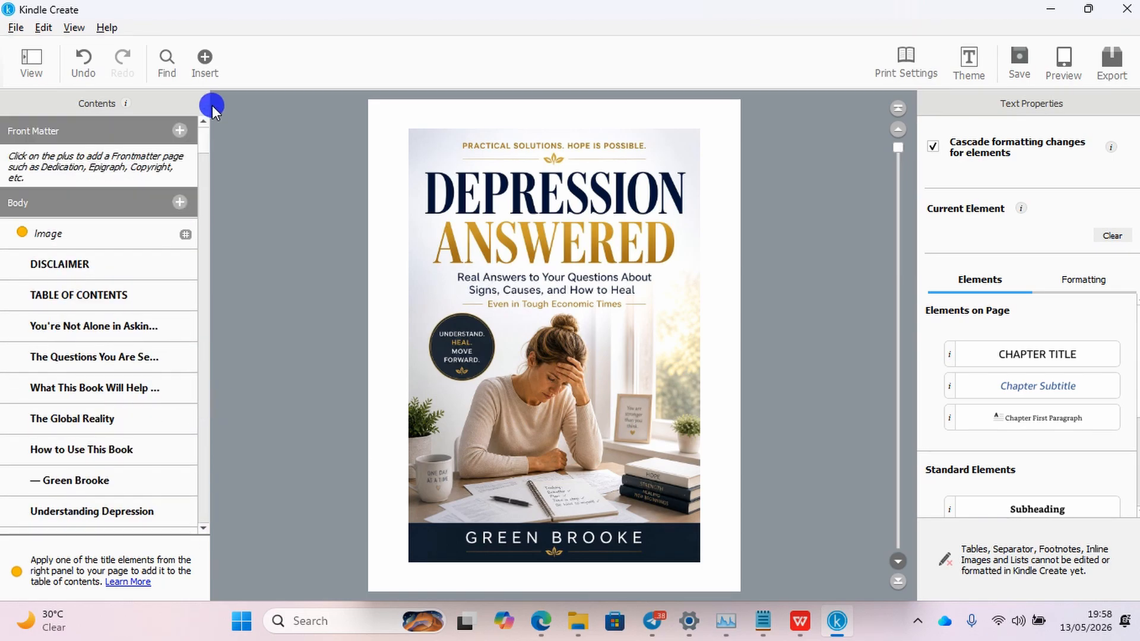
left_click(179, 132)
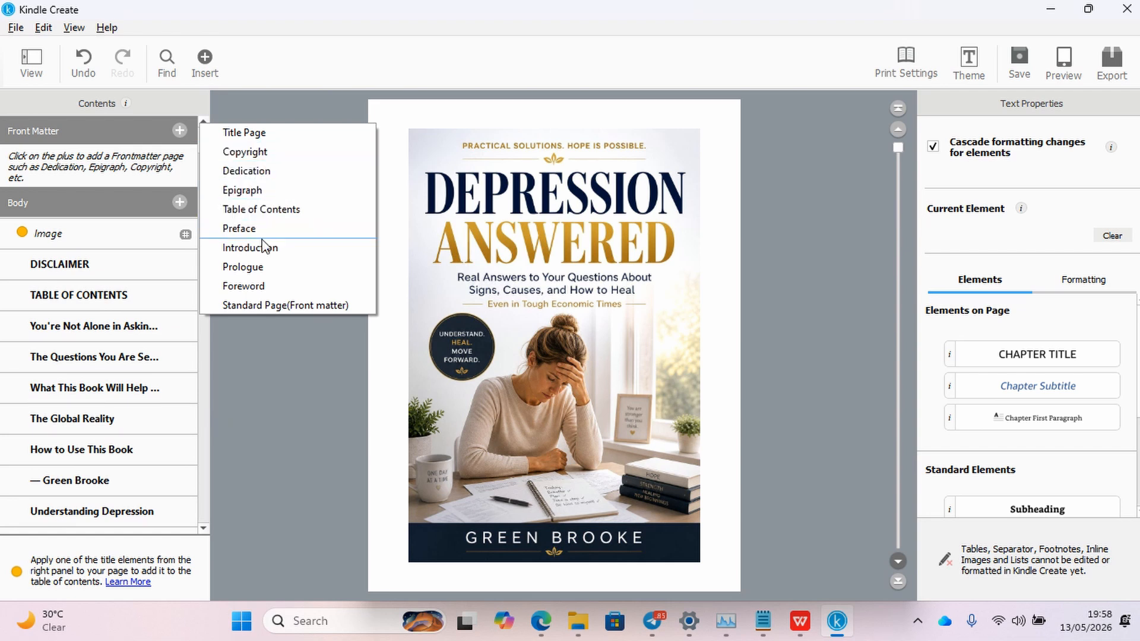
left_click(255, 133)
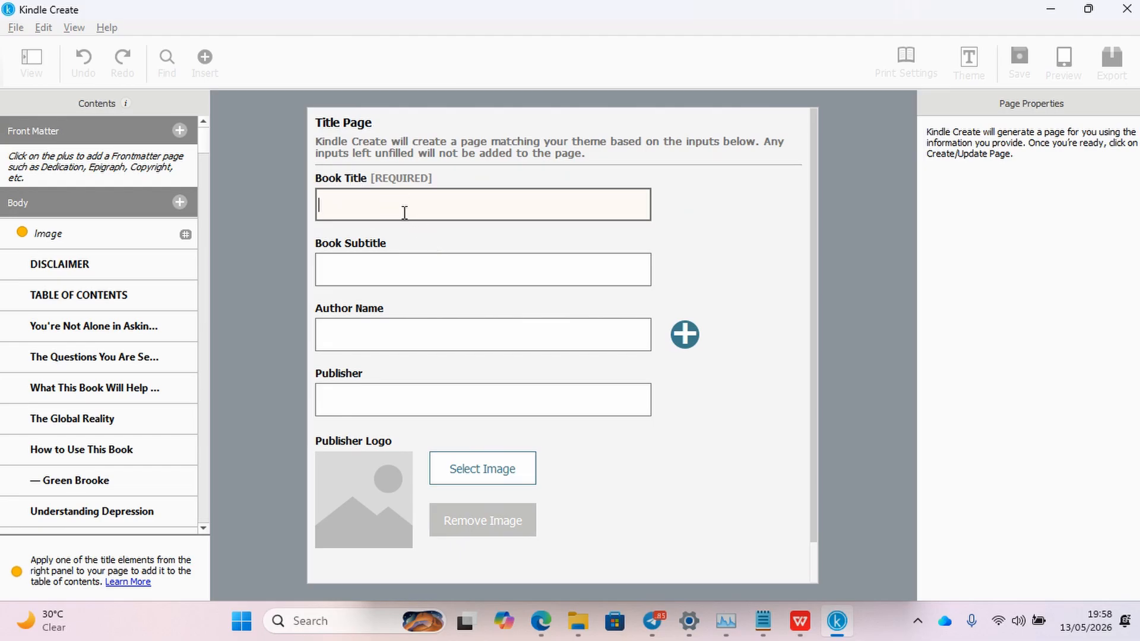
type("Blue back")
left_click(409, 274)
type("a guide out of")
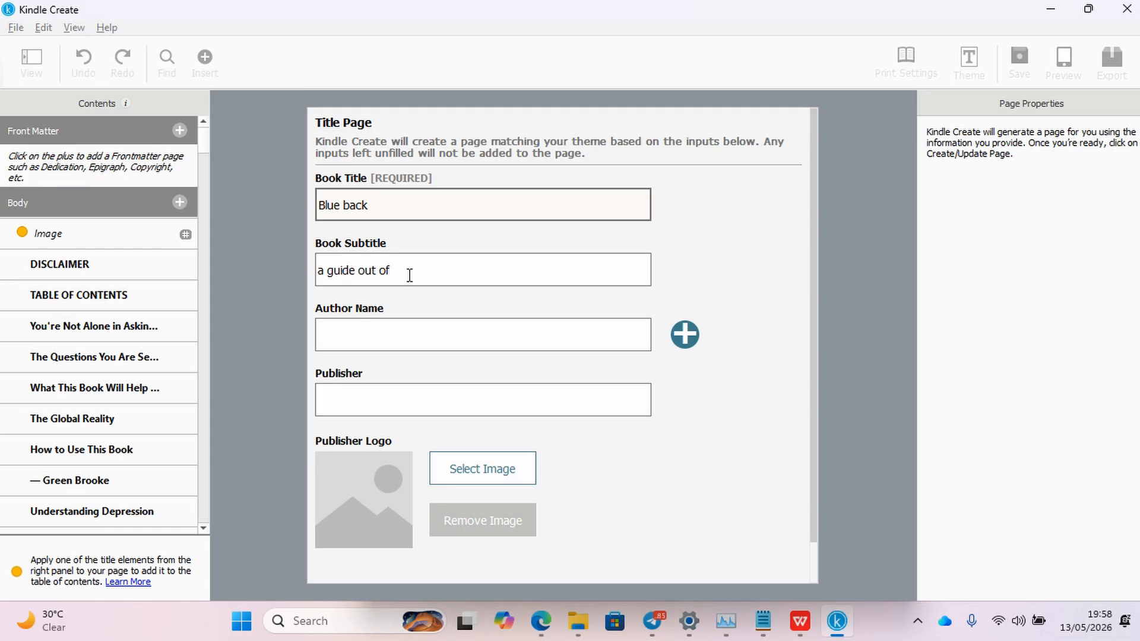
type(" depression")
Step: Fill in the author's name, keeping a single author field, and create the title page
left_click(428, 345)
type("g")
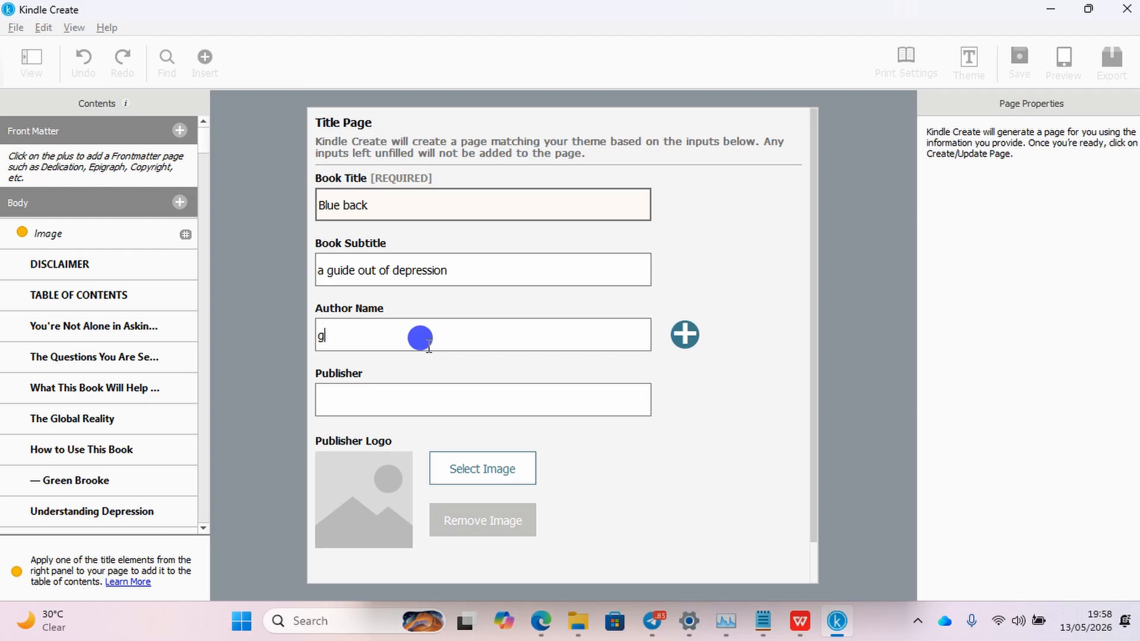
type("ren booth")
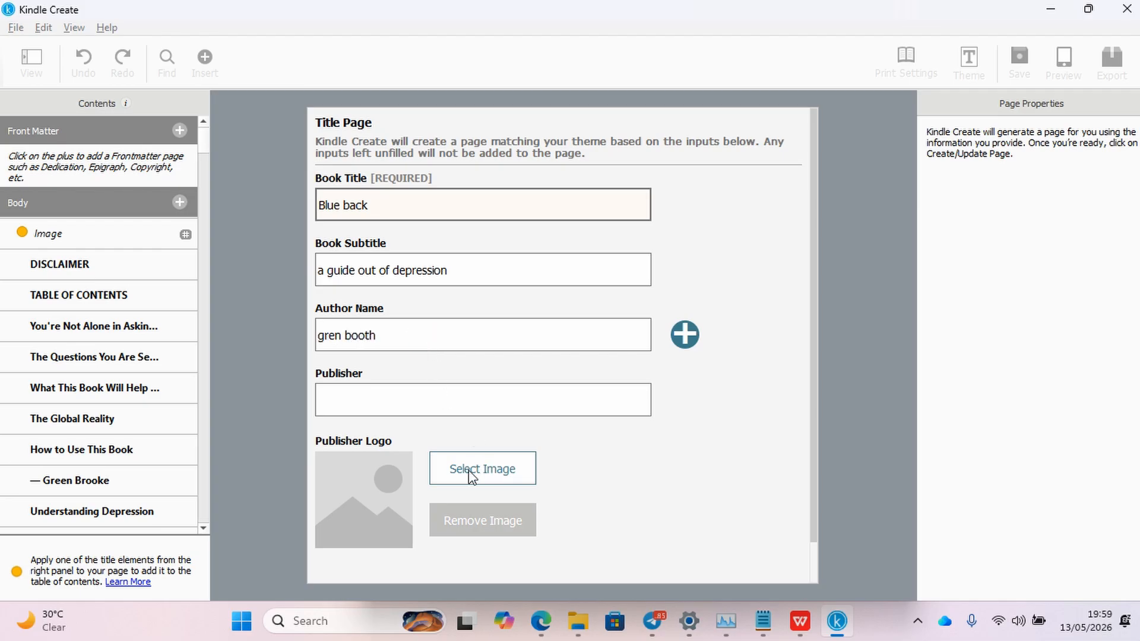
scroll(692, 491, "down", 2)
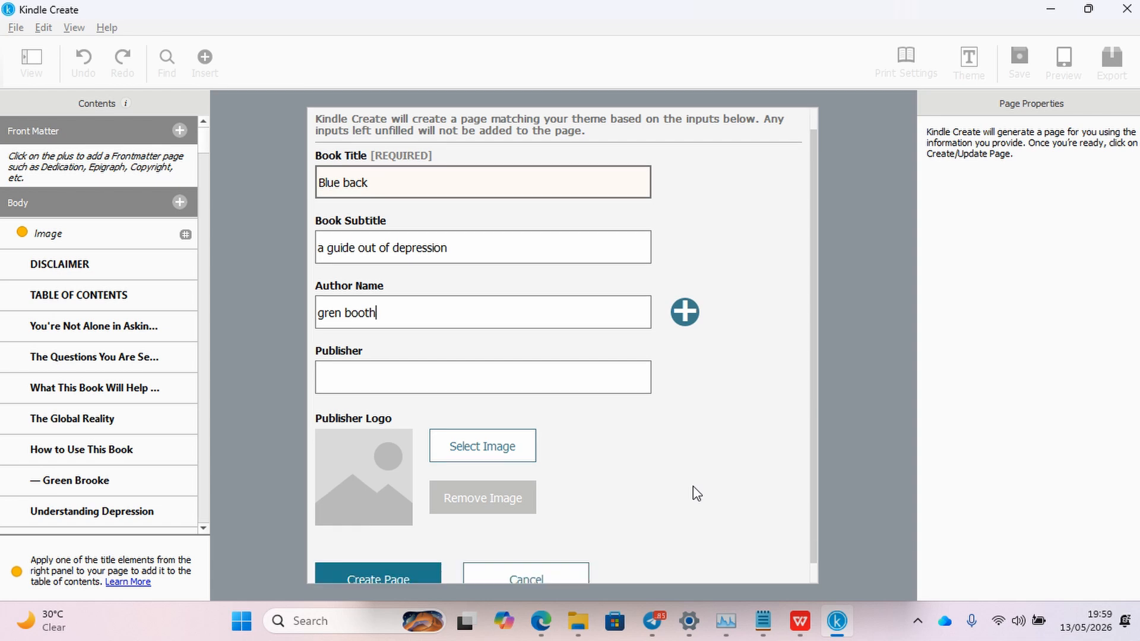
left_click(687, 292)
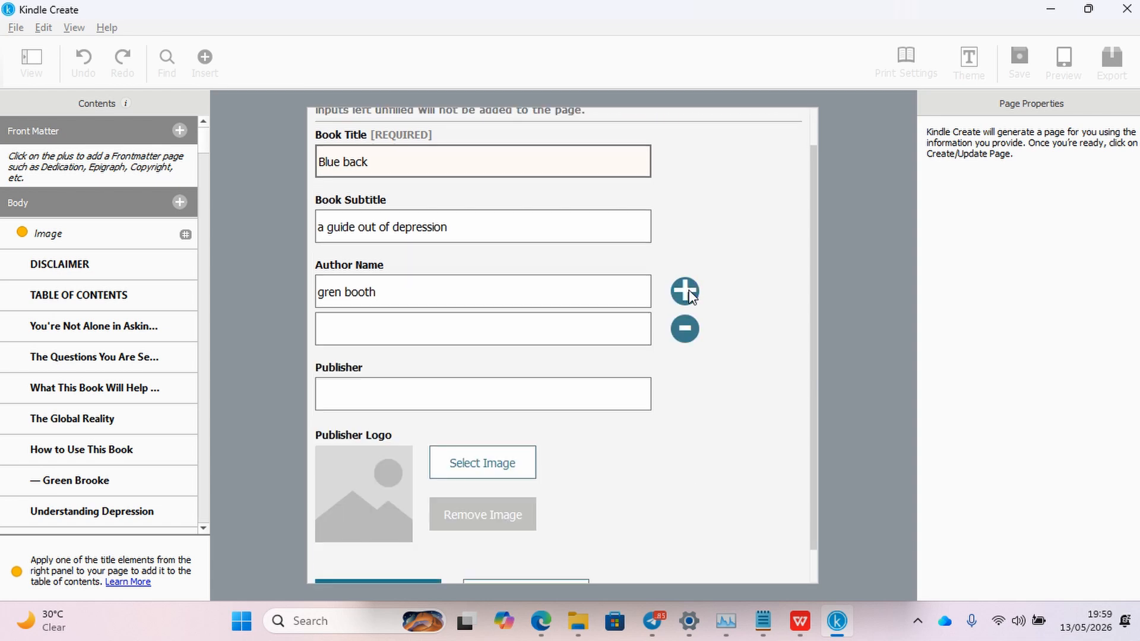
left_click(685, 328)
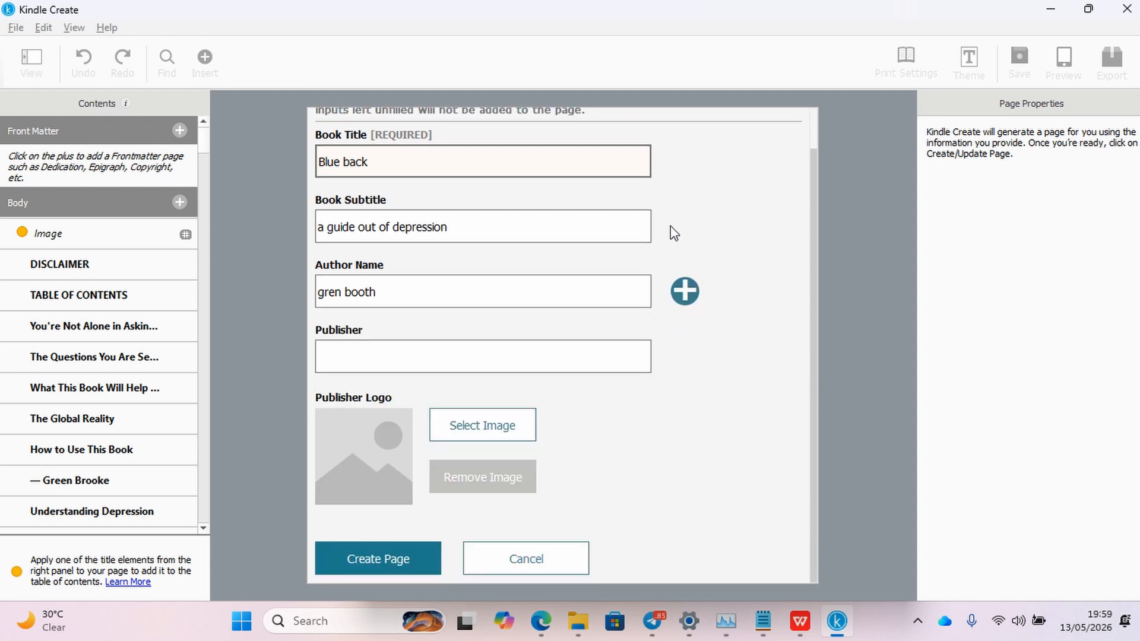
scroll(659, 380, "up", 2)
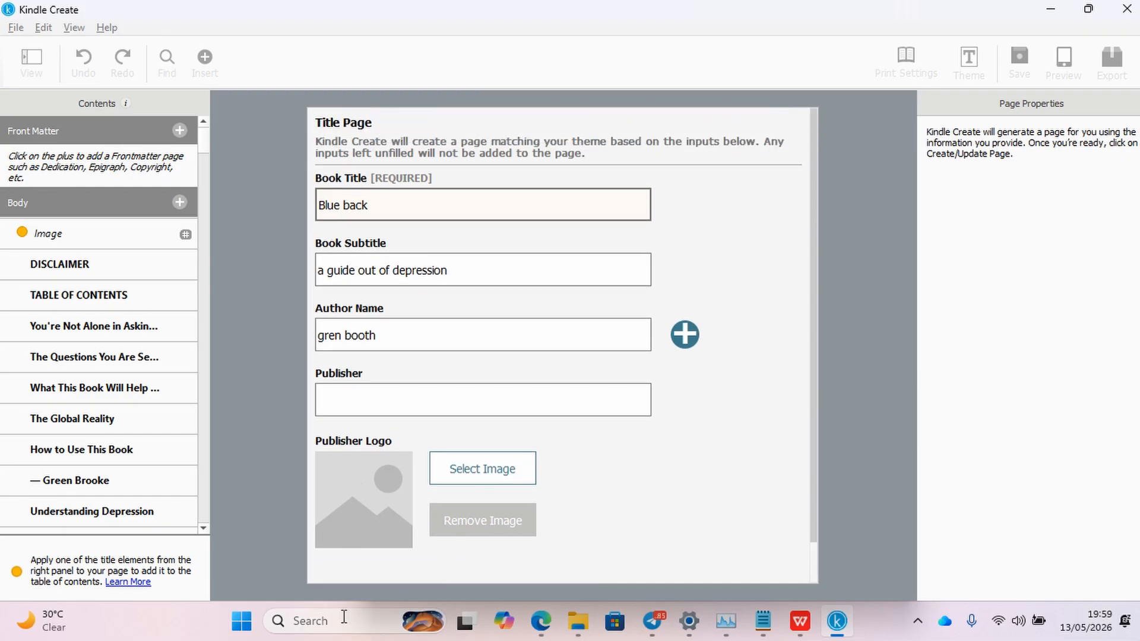
scroll(574, 536, "down", 2)
left_click(364, 570)
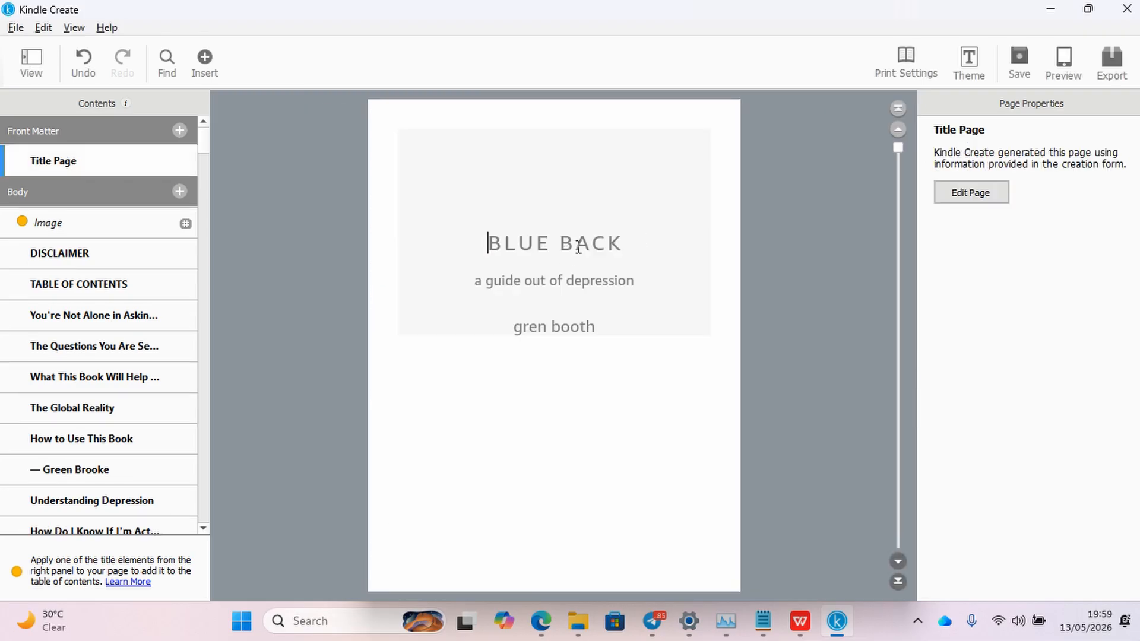
Step: Reopen the generated title page's details form for review and update the page with the same entries
left_click(577, 249)
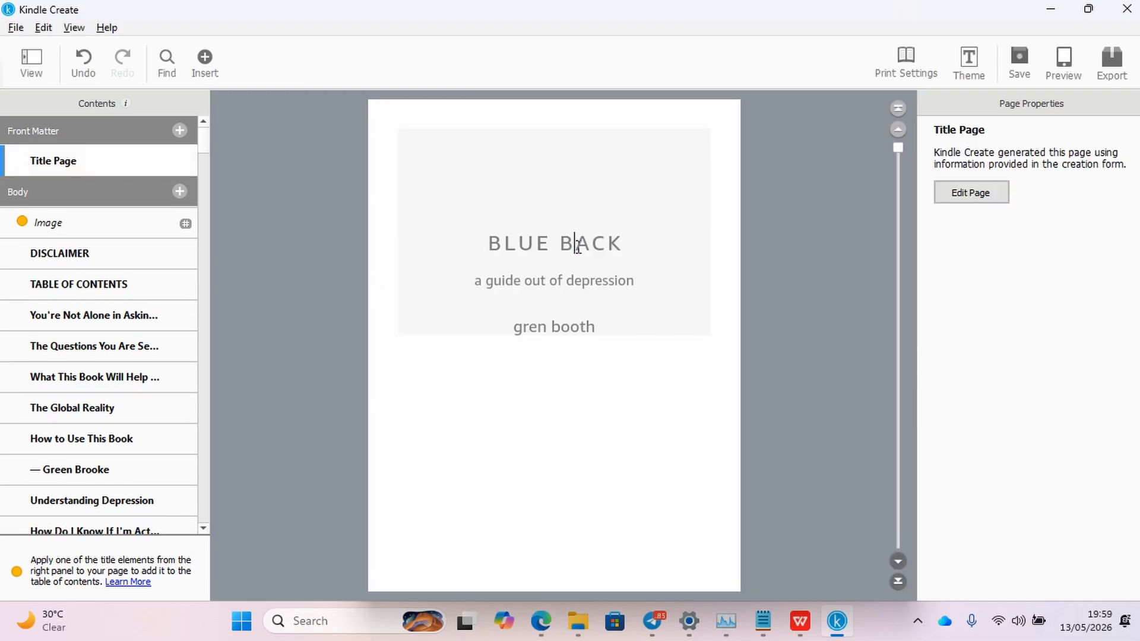
left_click(545, 328)
left_click(981, 202)
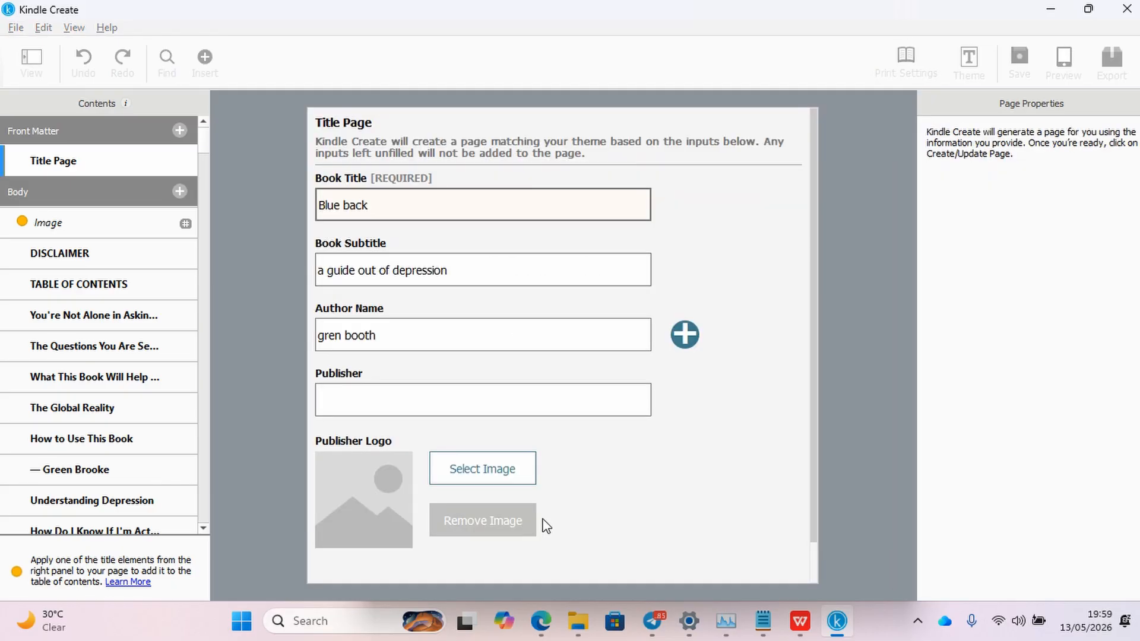
scroll(521, 514, "down", 2)
left_click(380, 559)
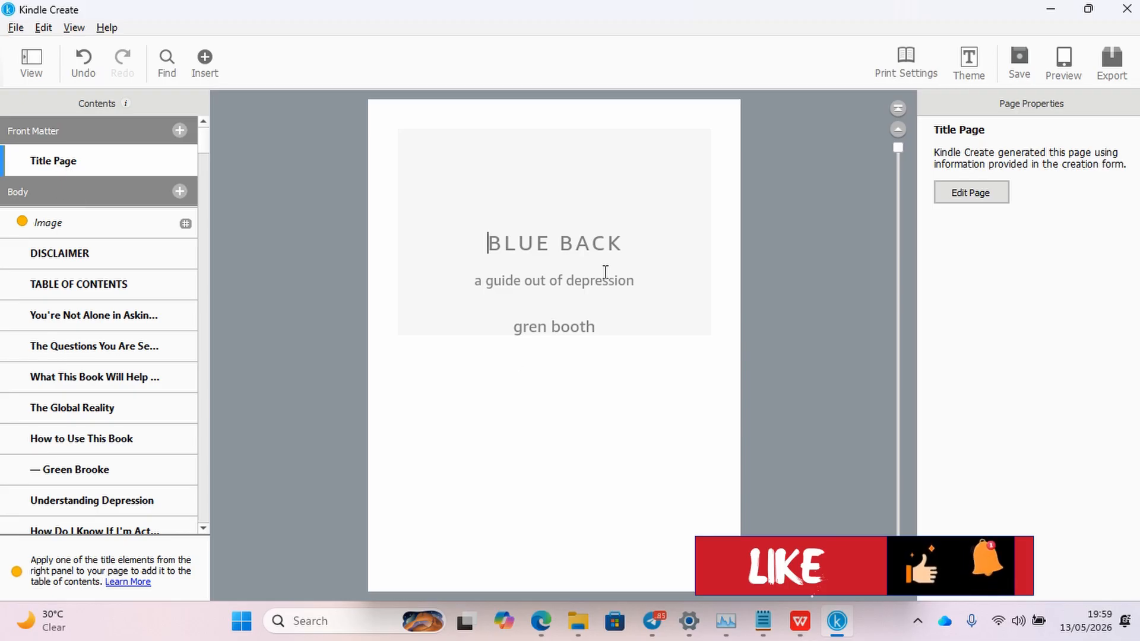
Step: Compare the previews of the Classic, Cosmos, Amour and Modern themes, and leave the theme selection without applying a change
left_click(961, 79)
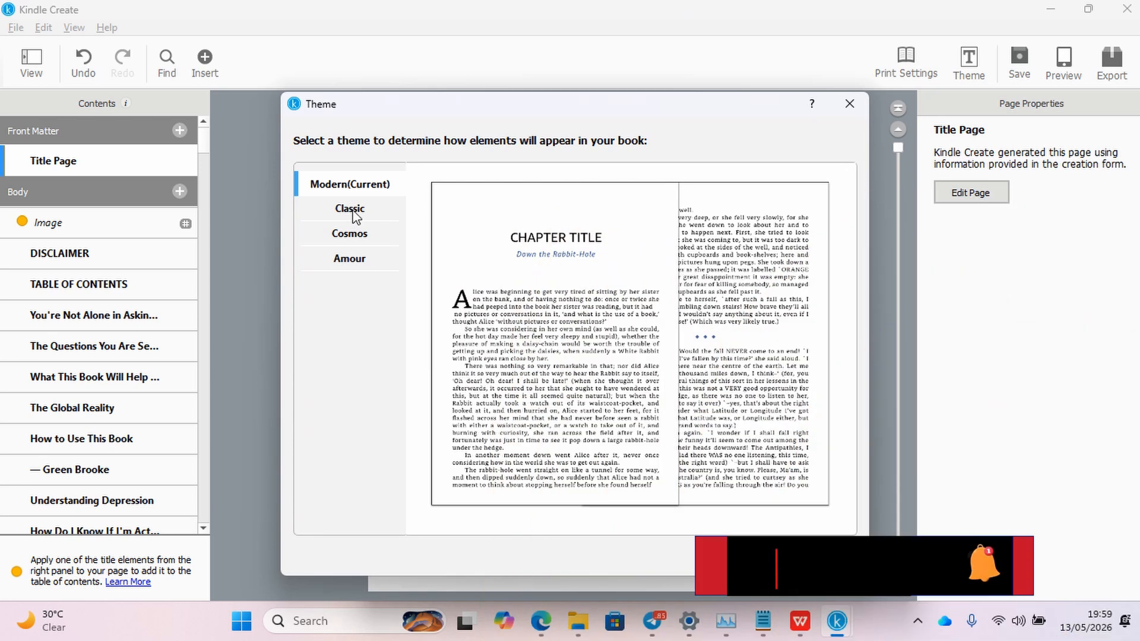
left_click(354, 209)
left_click(351, 233)
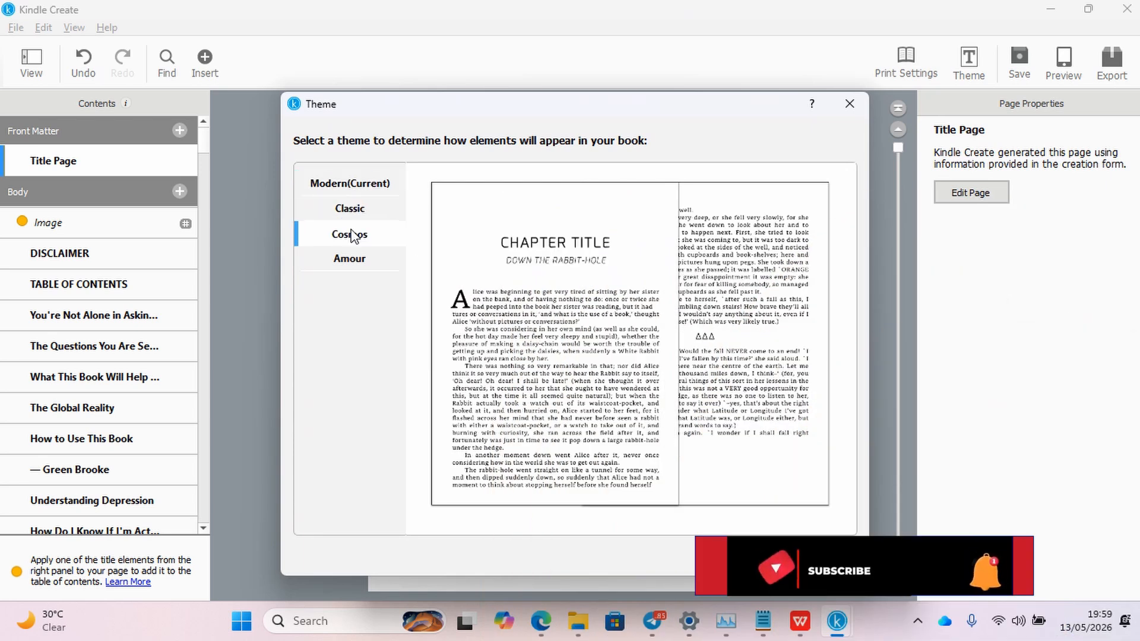
left_click(344, 262)
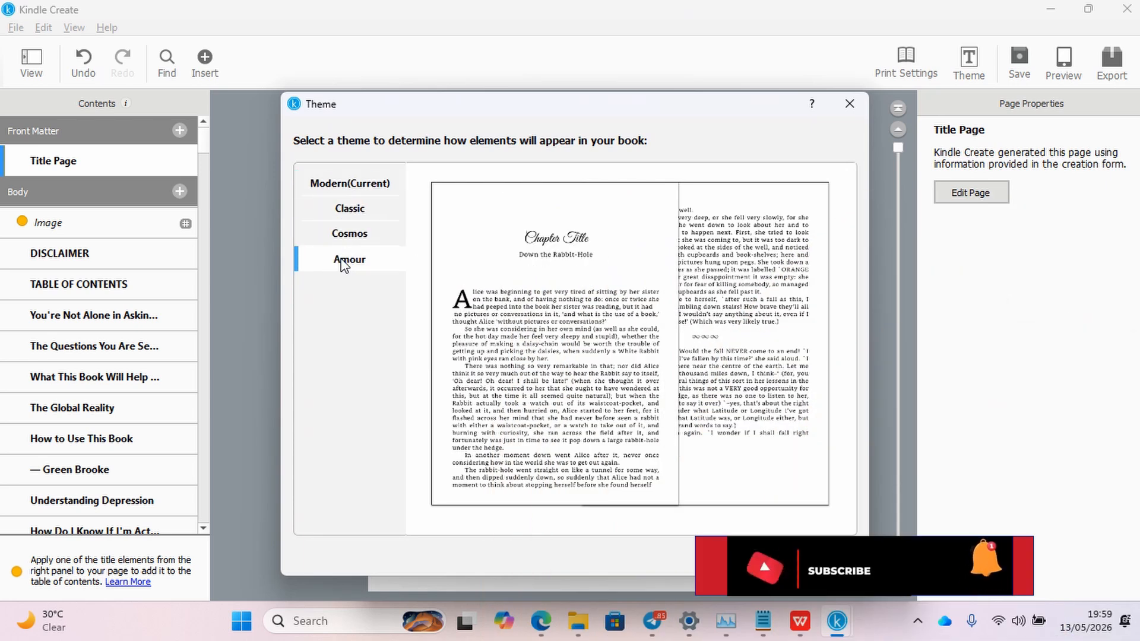
left_click(355, 234)
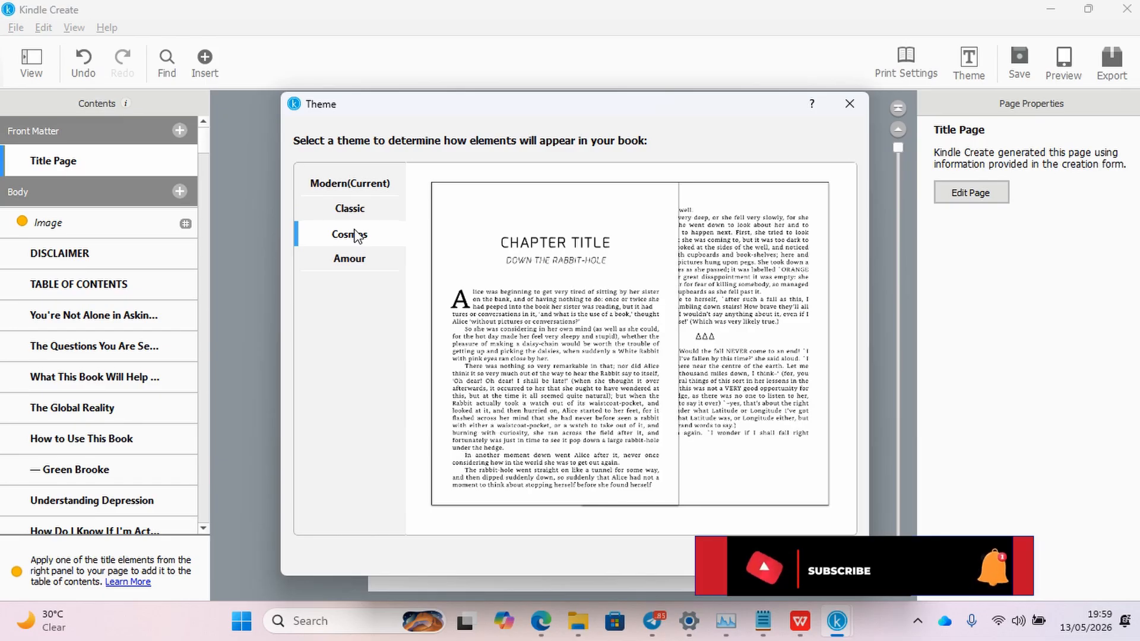
left_click(352, 212)
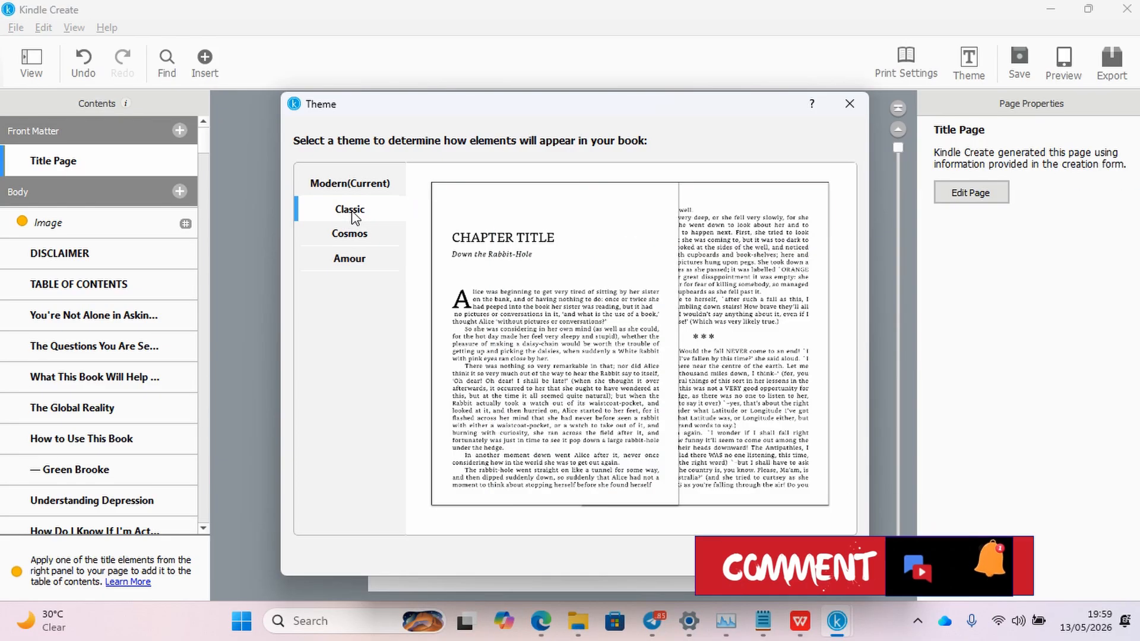
left_click(352, 236)
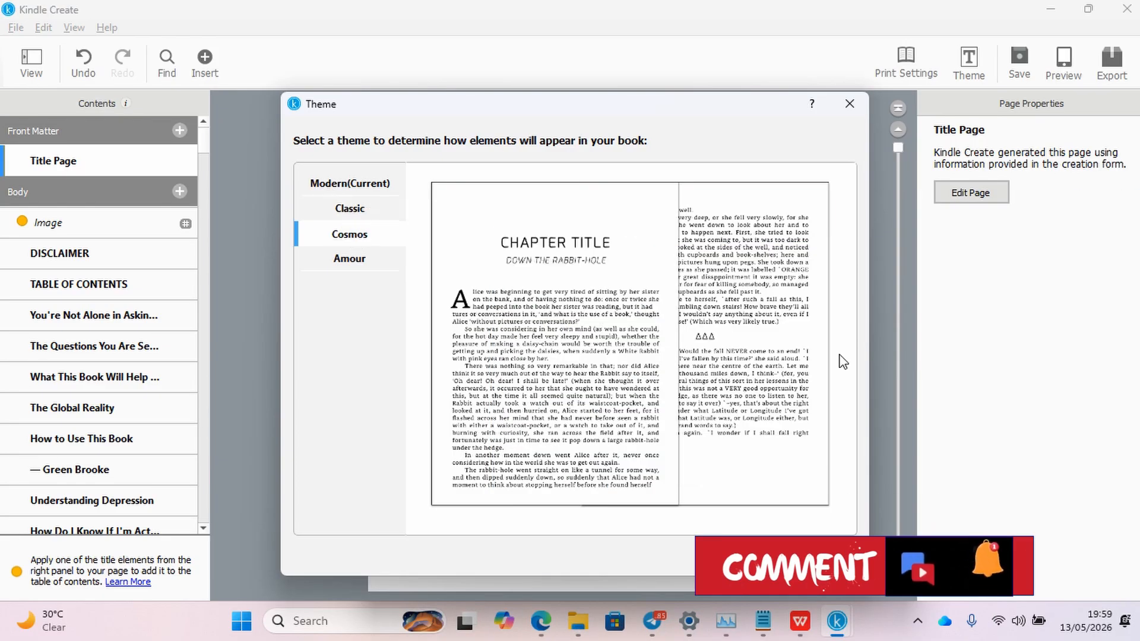
left_click(331, 262)
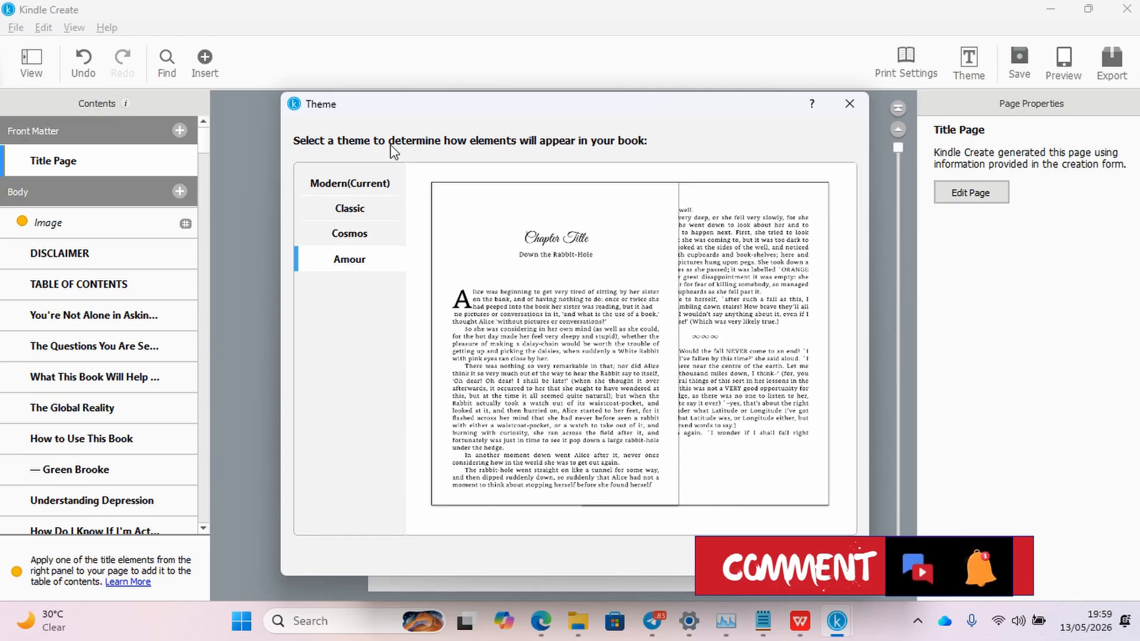
left_click(337, 186)
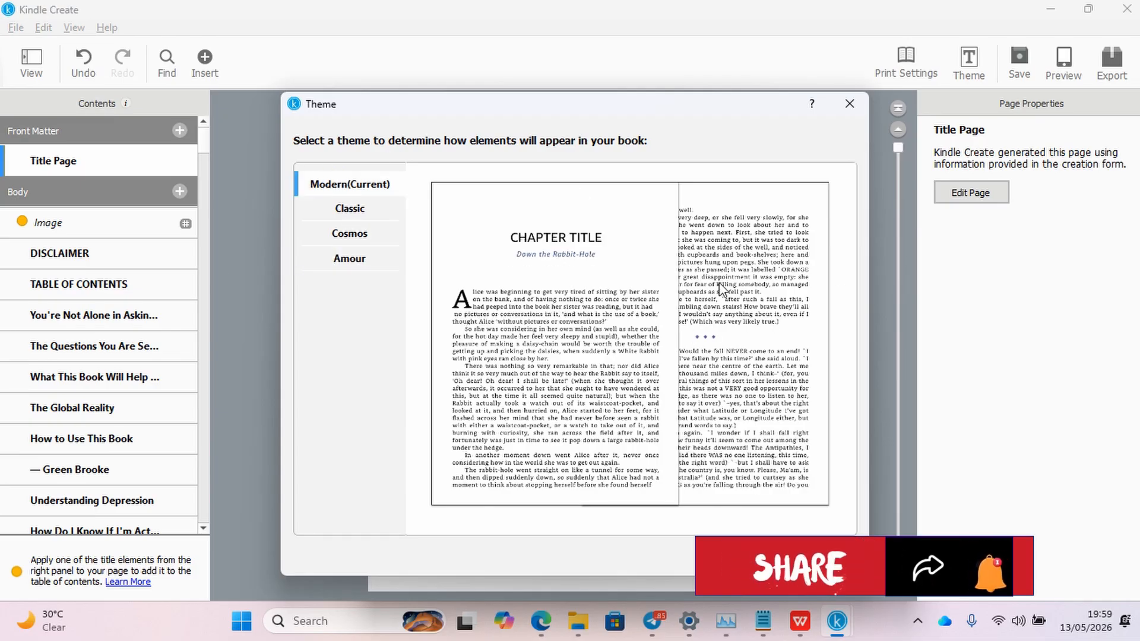
left_click(849, 100)
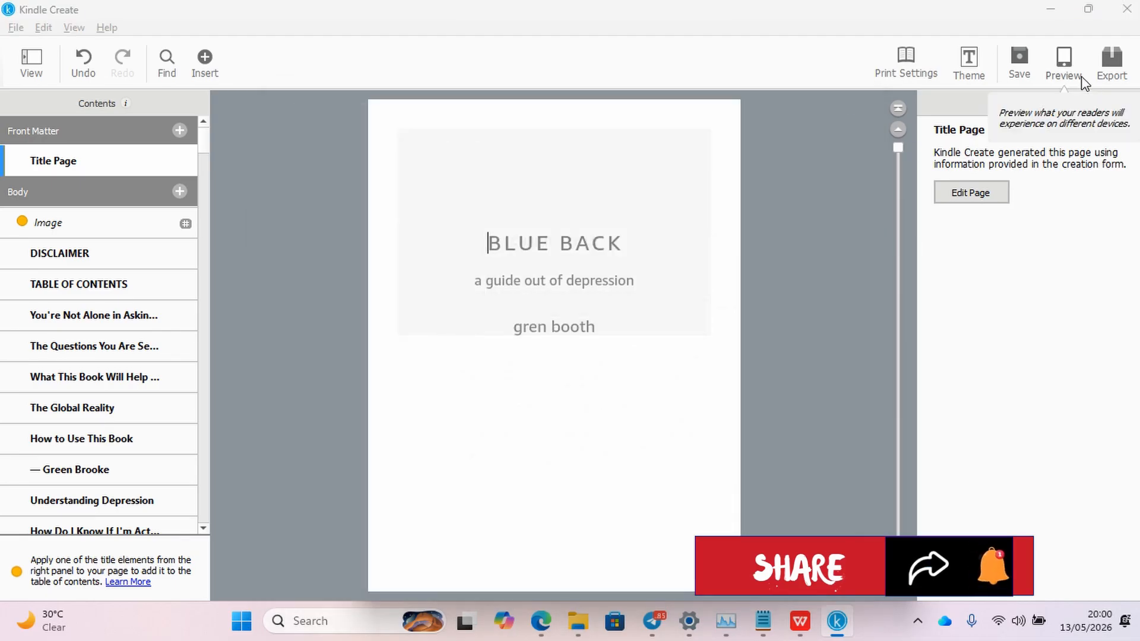
Step: Review the opening sections of the body one by one, from DISCLAIMER through How to Use This Book
left_click(72, 255)
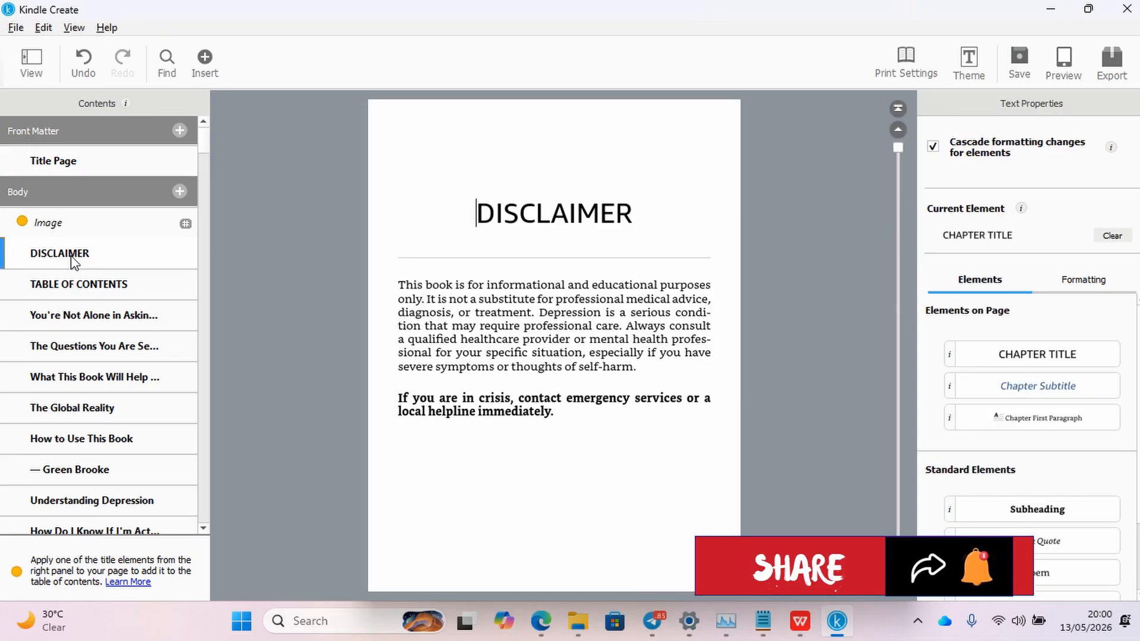
left_click(60, 288)
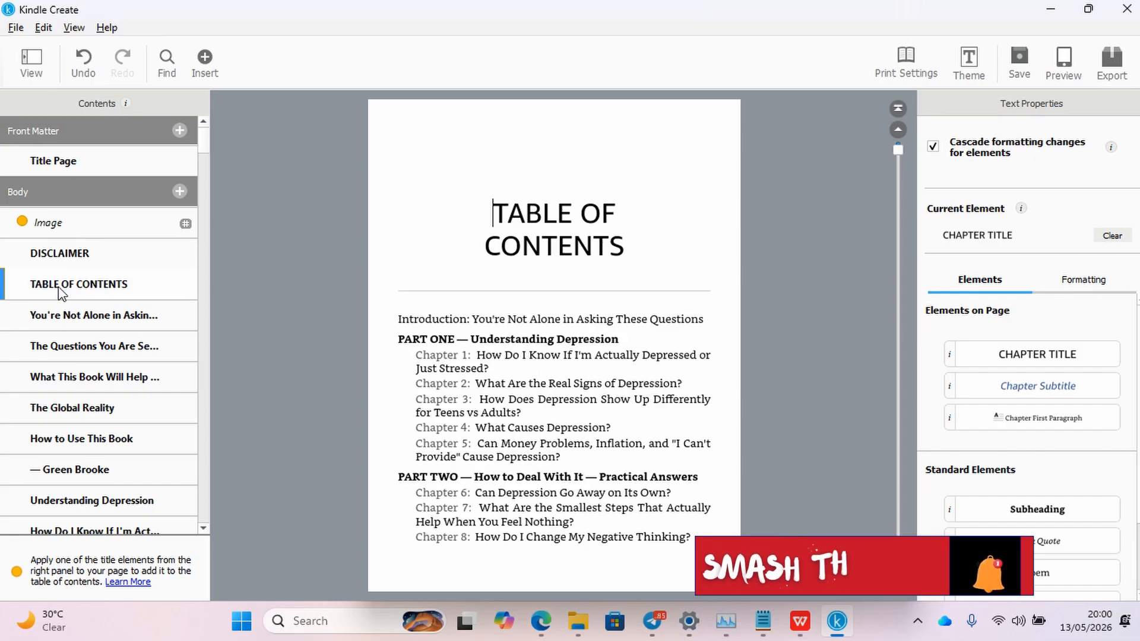
left_click(58, 316)
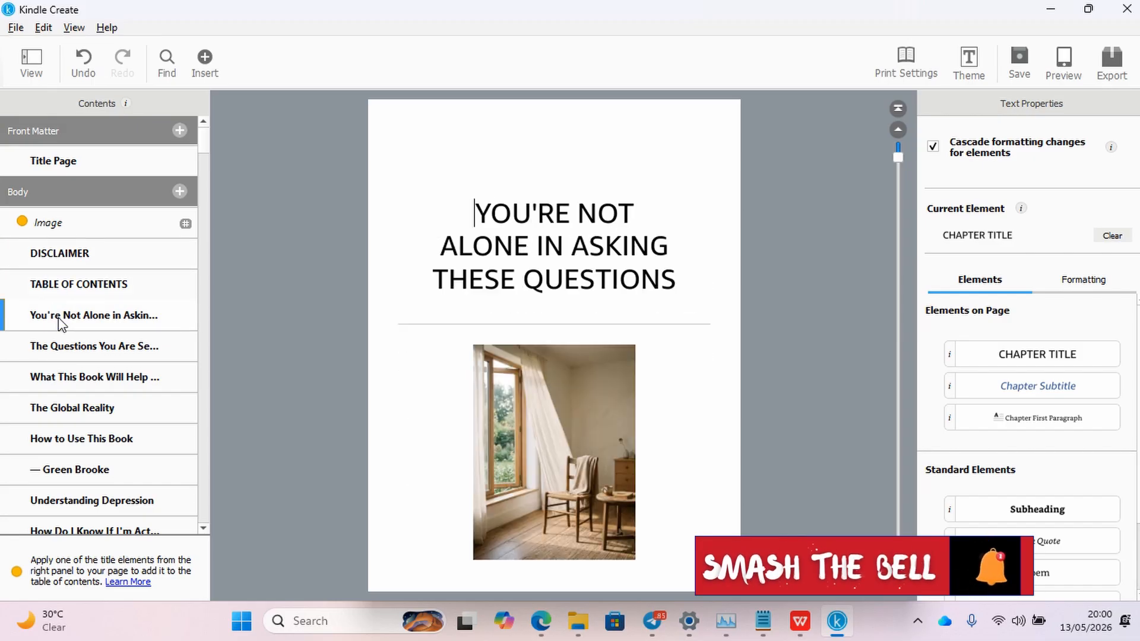
left_click(77, 344)
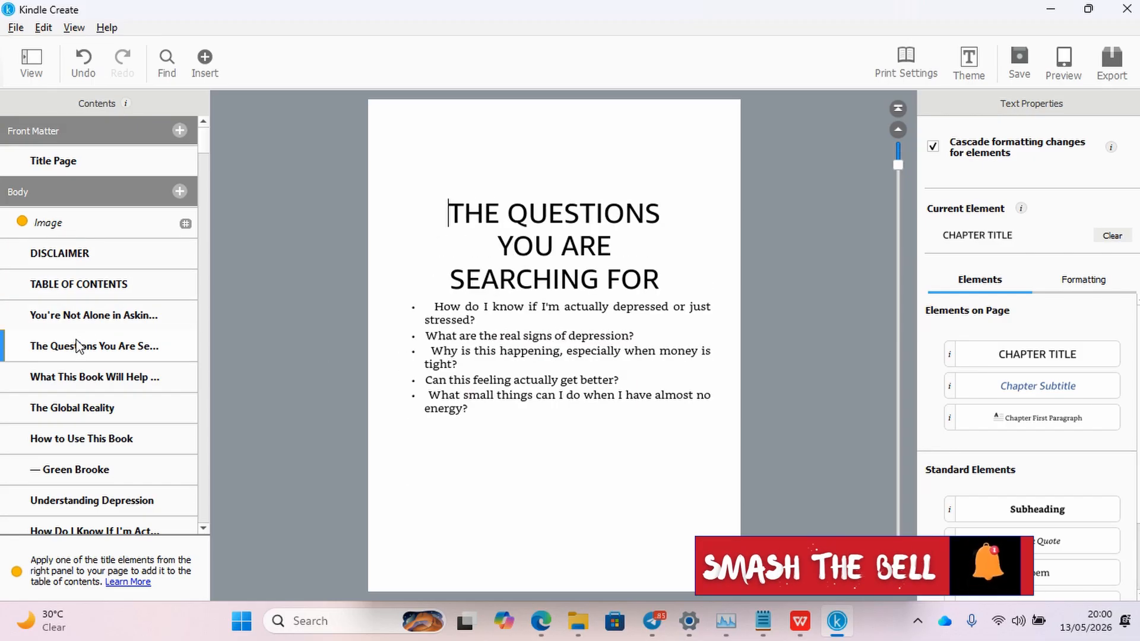
left_click(75, 389)
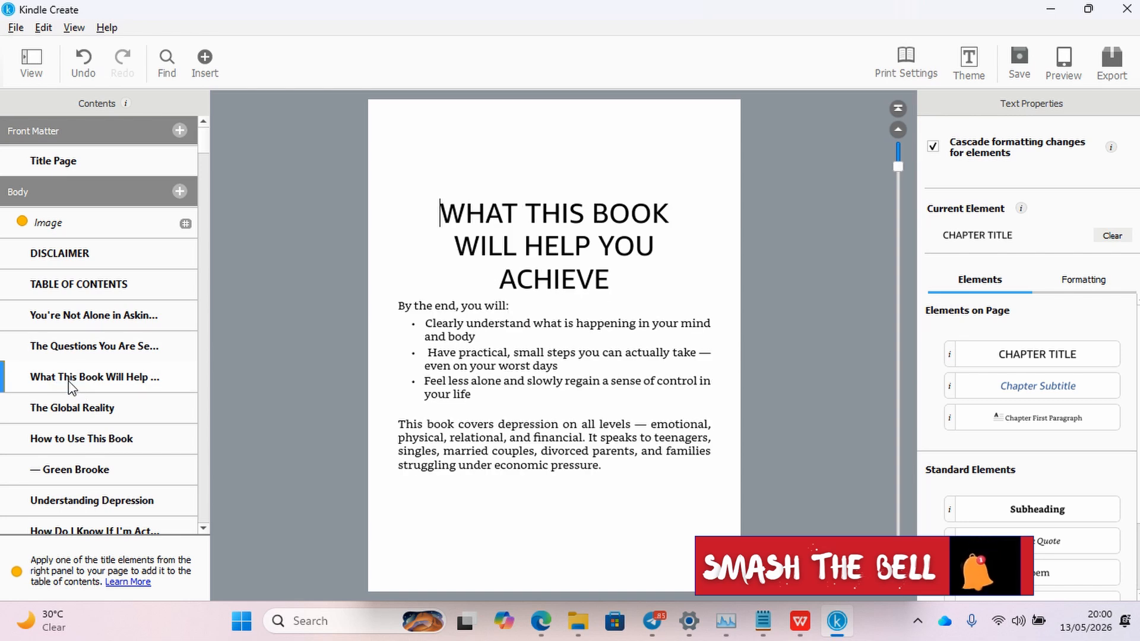
left_click(73, 410)
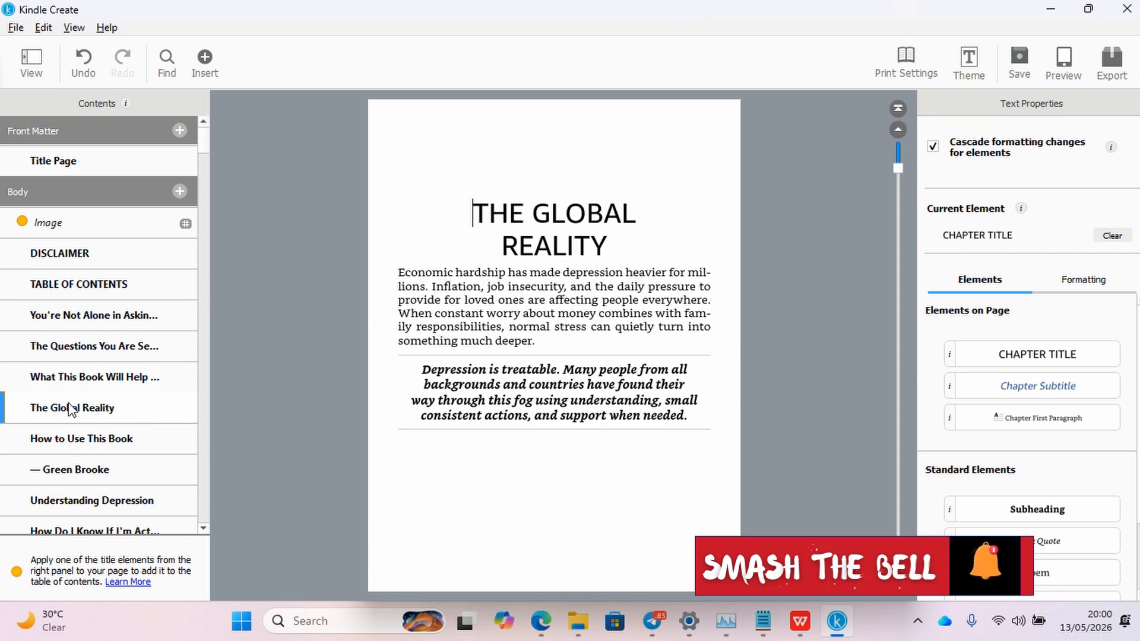
left_click(64, 437)
Step: Continue reviewing the body sections after How to Use This Book, up to "1. Emotional and Thought Signs"
scroll(65, 440, "down", 3)
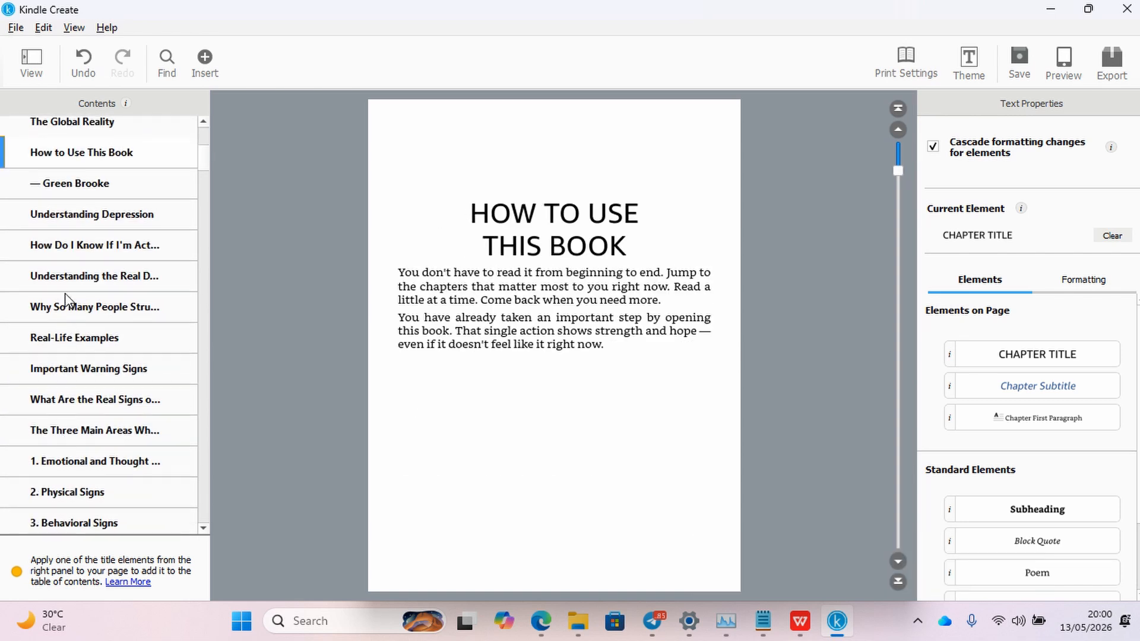
left_click(70, 187)
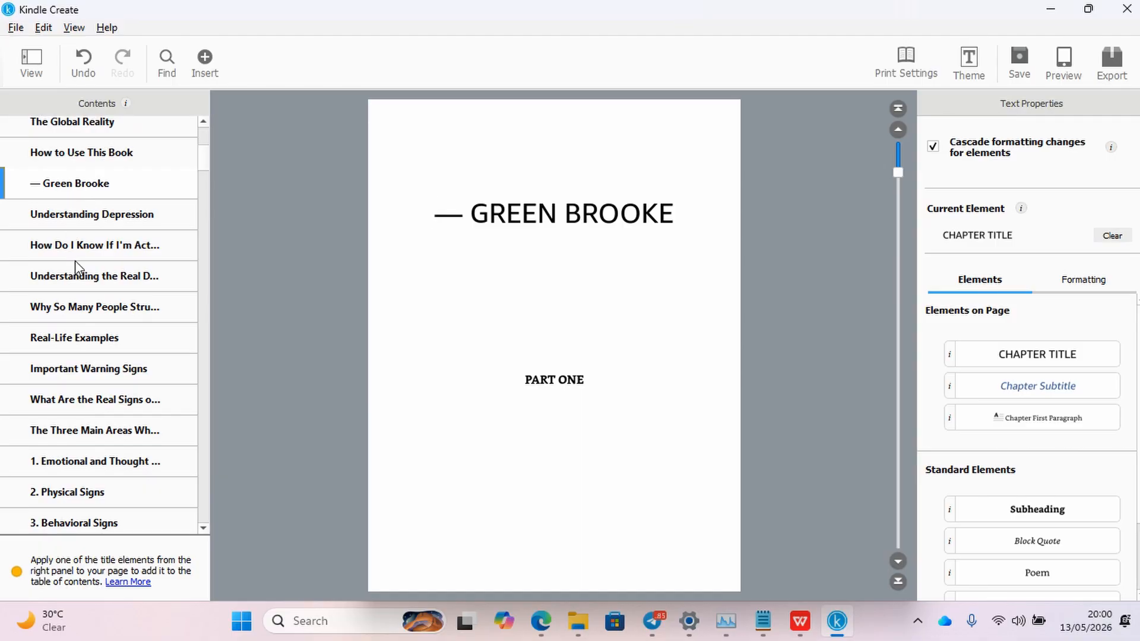
left_click(73, 224)
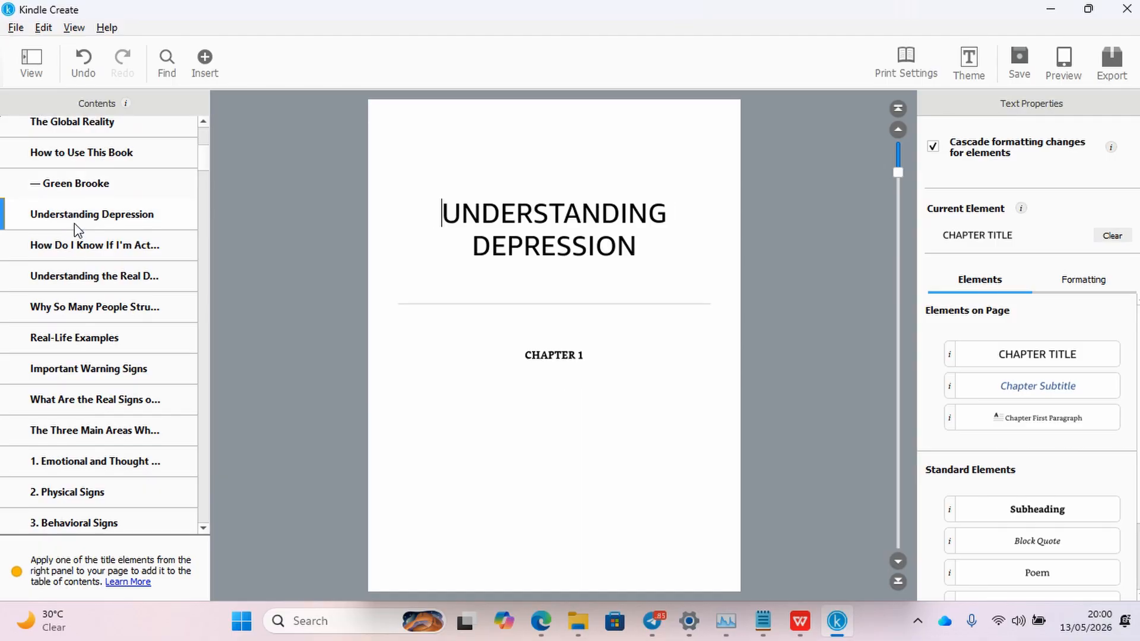
left_click(76, 248)
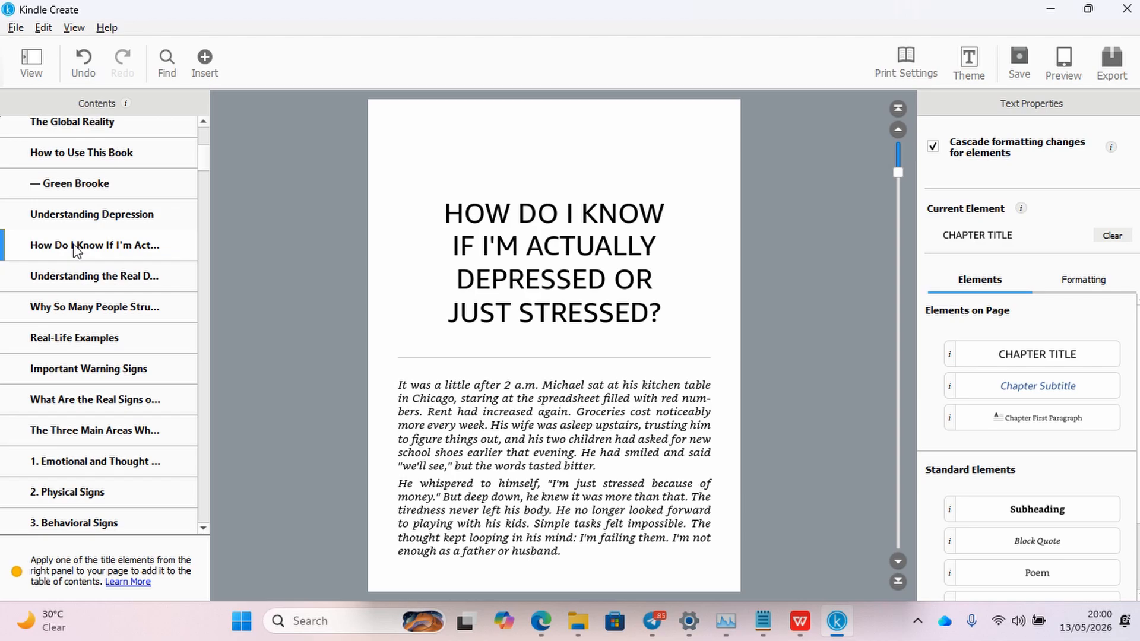
left_click(78, 278)
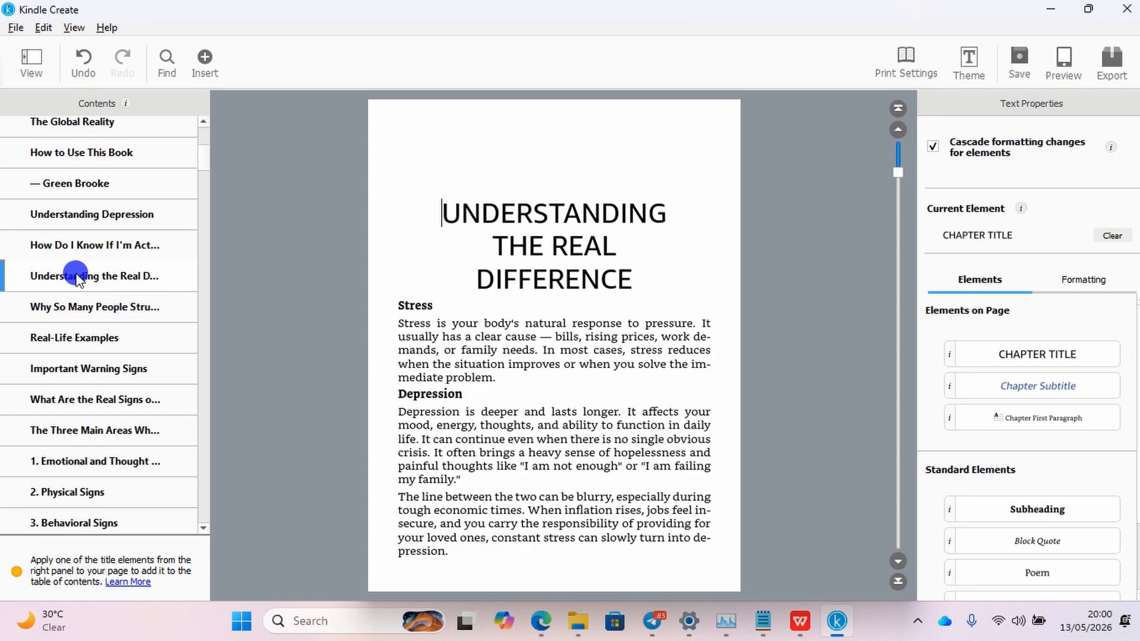
left_click(82, 307)
left_click(89, 355)
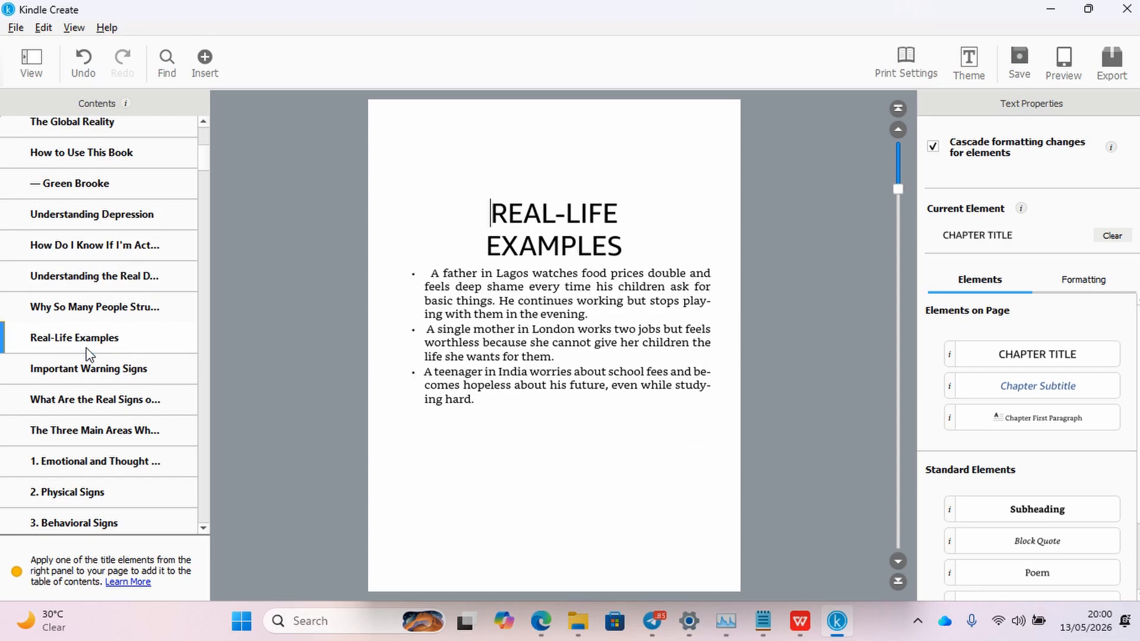
left_click(91, 371)
left_click(92, 402)
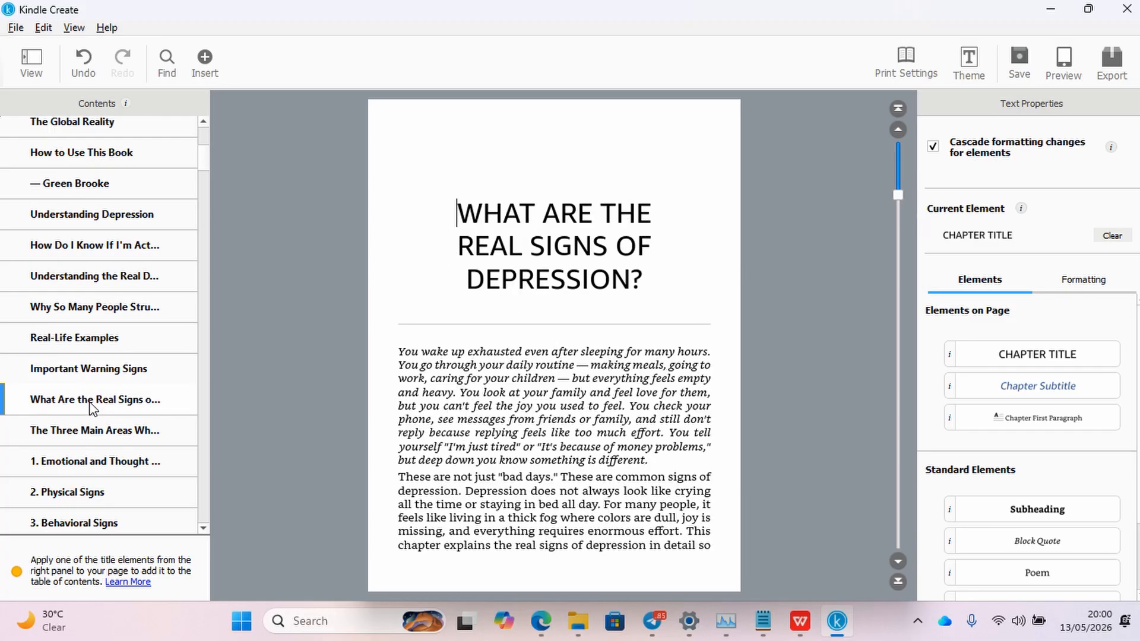
left_click(92, 432)
left_click(93, 463)
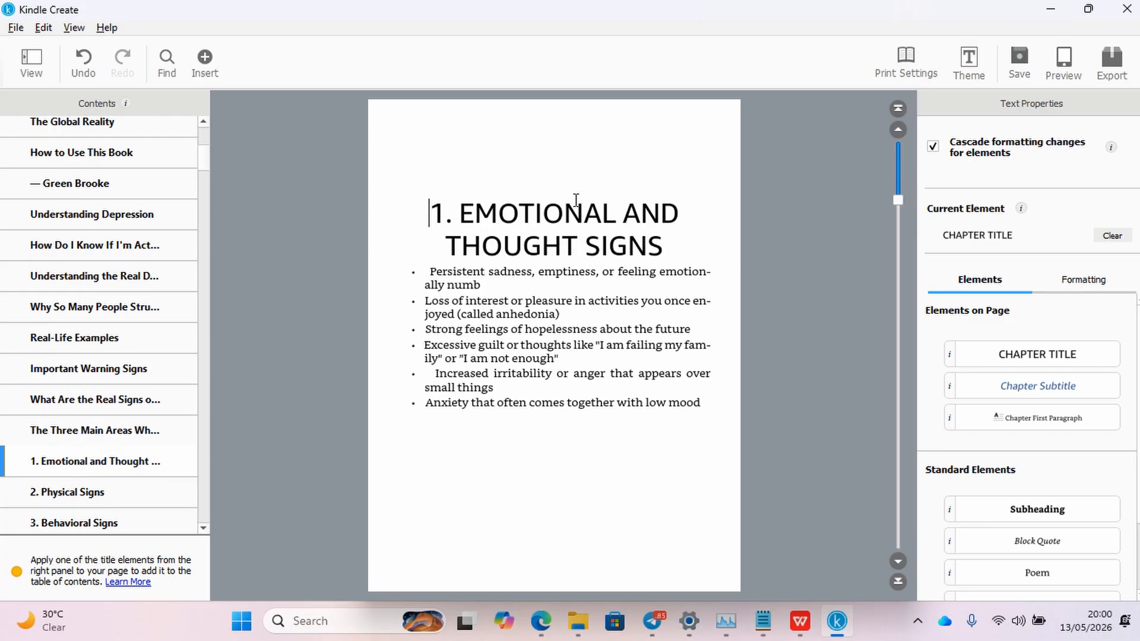
Step: Apply the Classic theme to the book
left_click(977, 70)
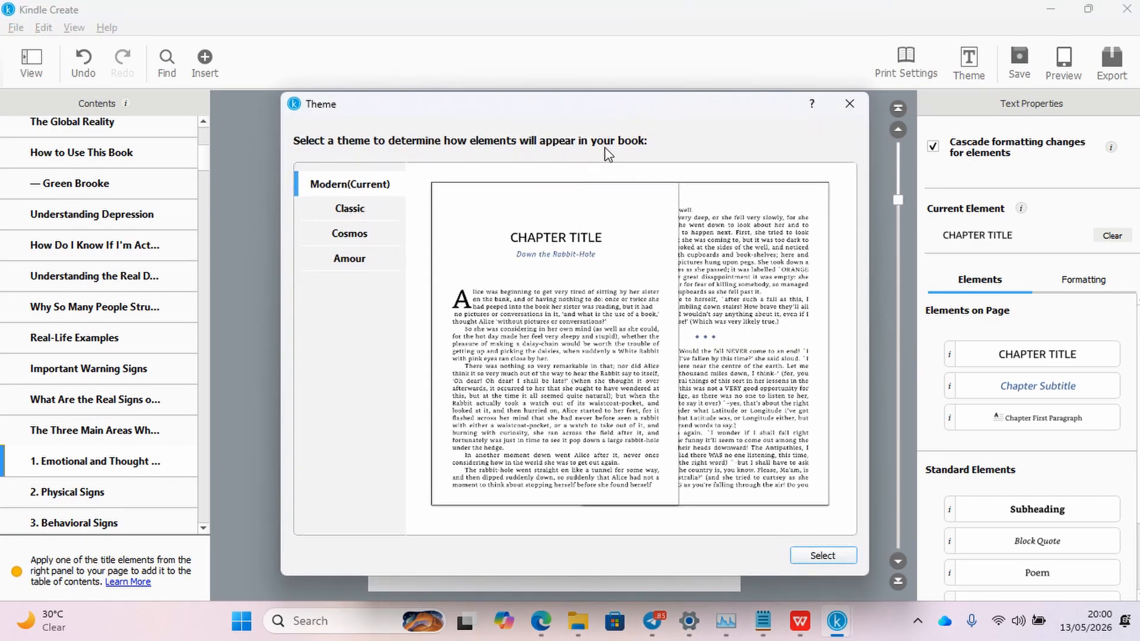
left_click(354, 213)
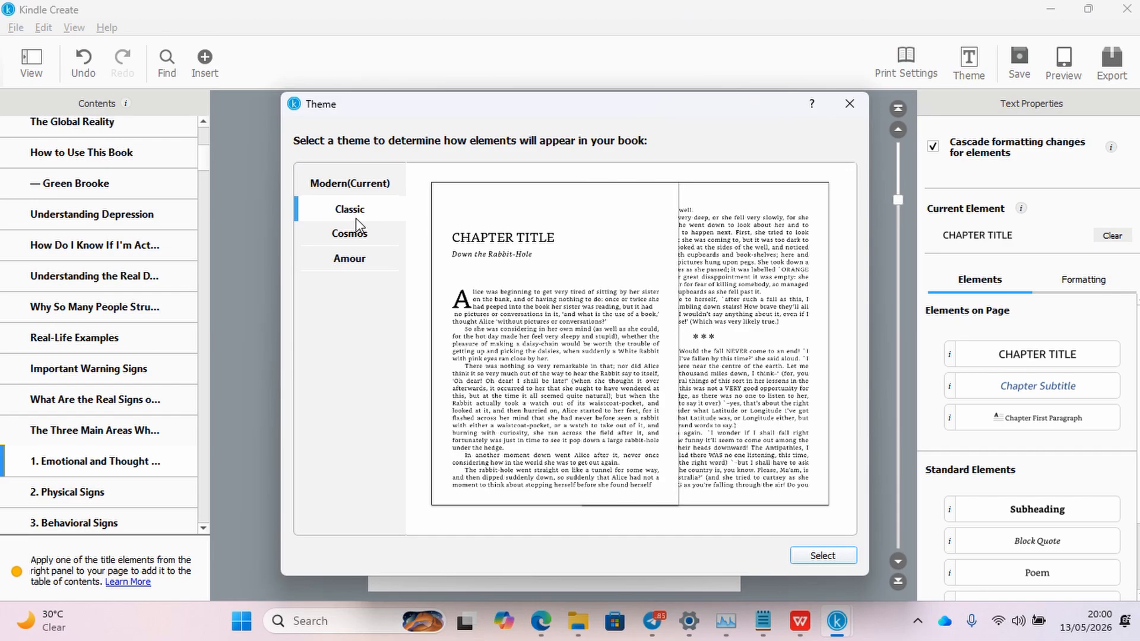
left_click(823, 557)
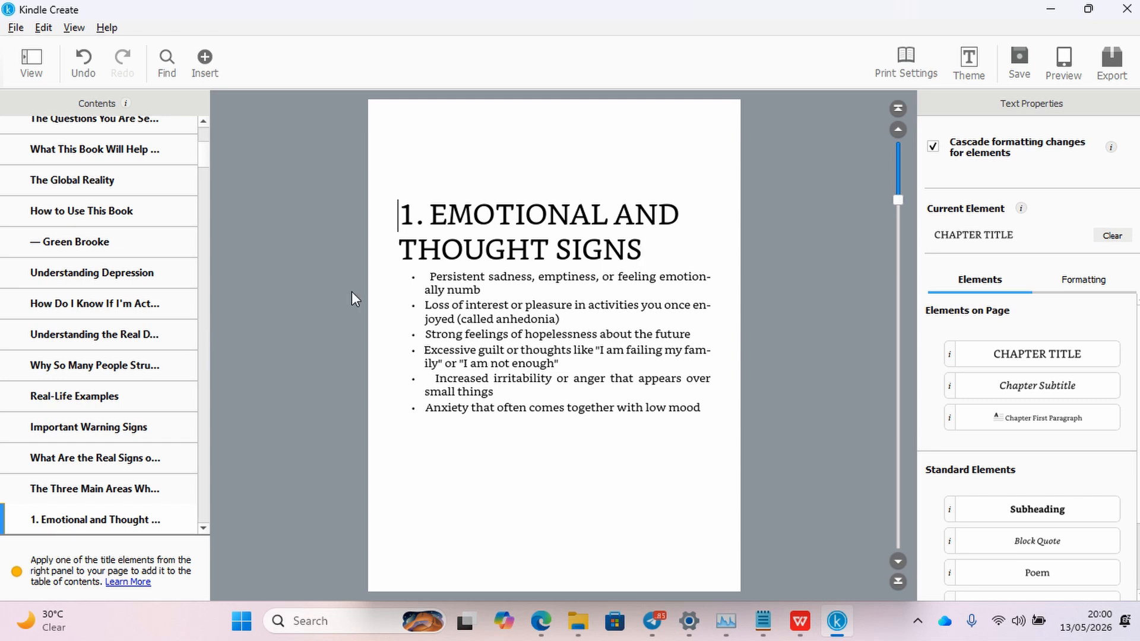
Step: Try the Chapter Subtitle and Chapter First Paragraph elements on the "1. Emotional and Thought Signs" heading, restore Chapter Title, and look over the standard elements
left_click(1025, 361)
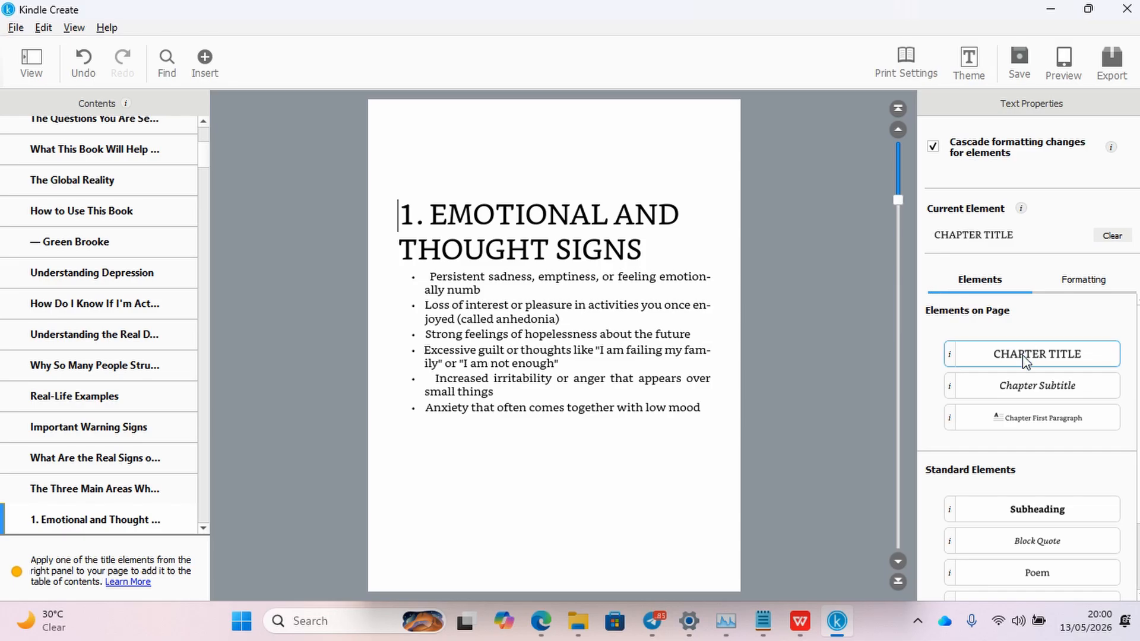
left_click(1004, 392)
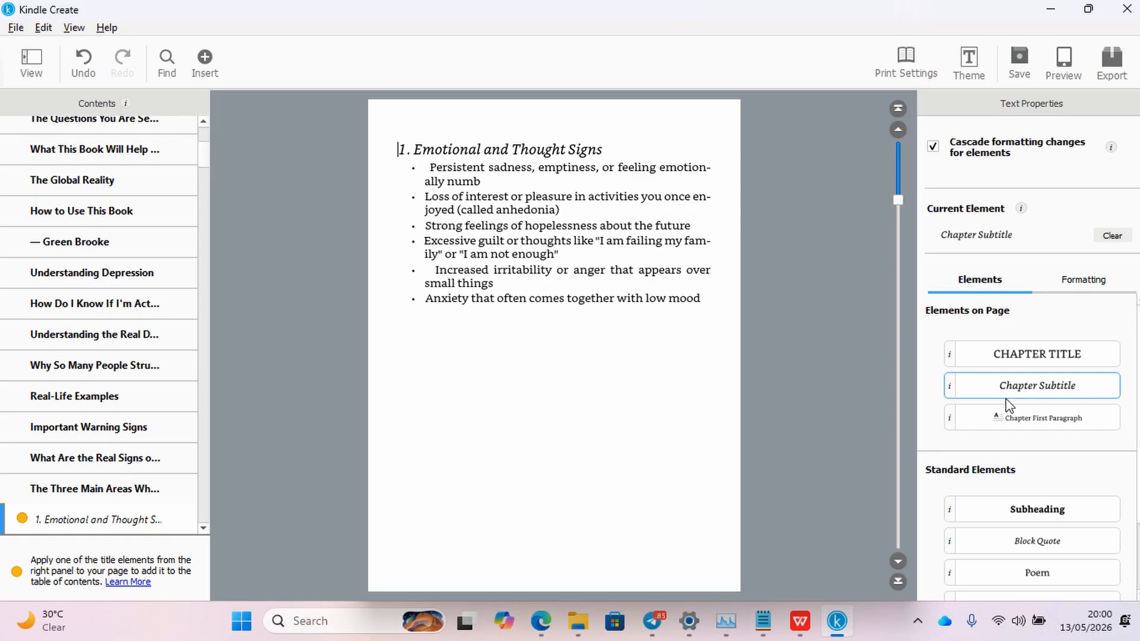
left_click(1007, 427)
left_click(1009, 355)
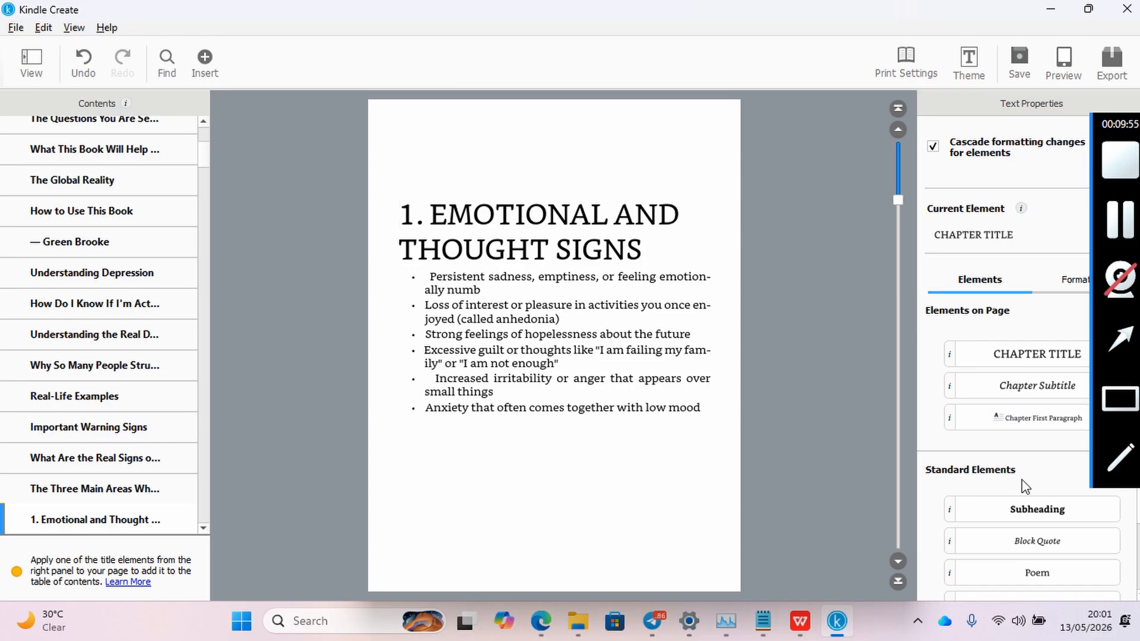
scroll(1063, 512, "down", 2)
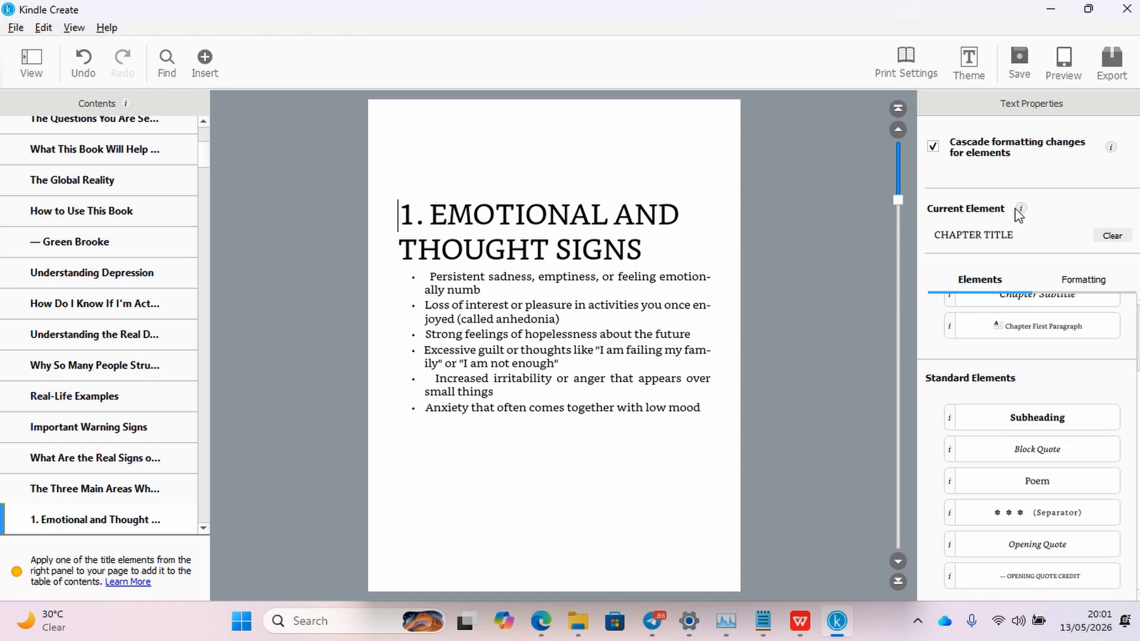
Step: Set the font size of the "1. Emotional and Thought Signs" chapter title to 18
left_click(1089, 289)
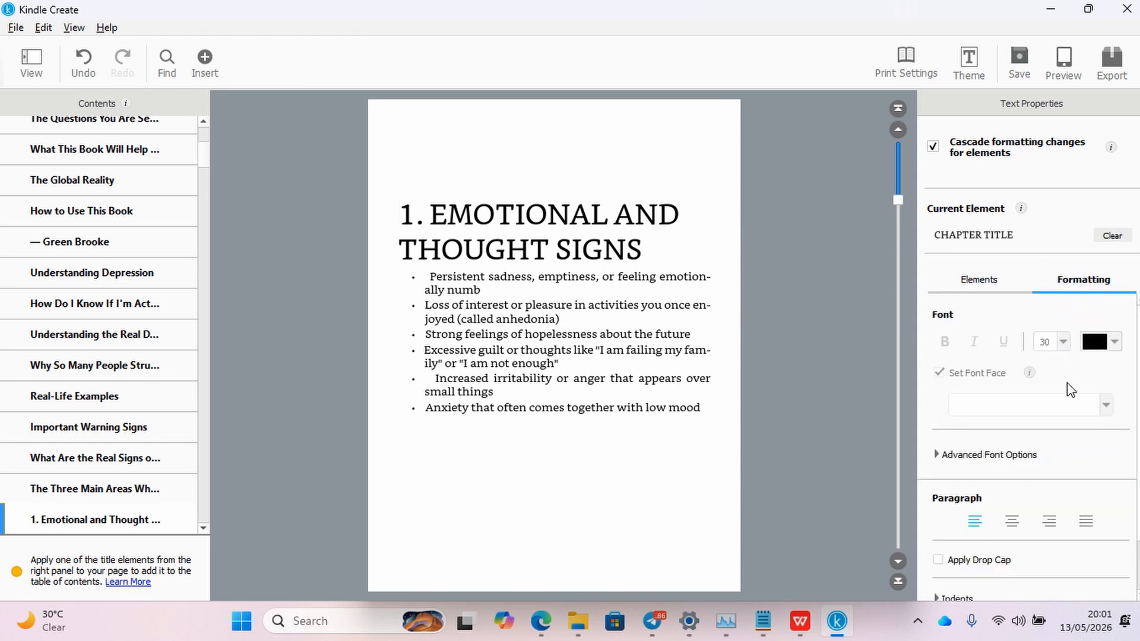
left_click_drag(647, 254, 399, 196)
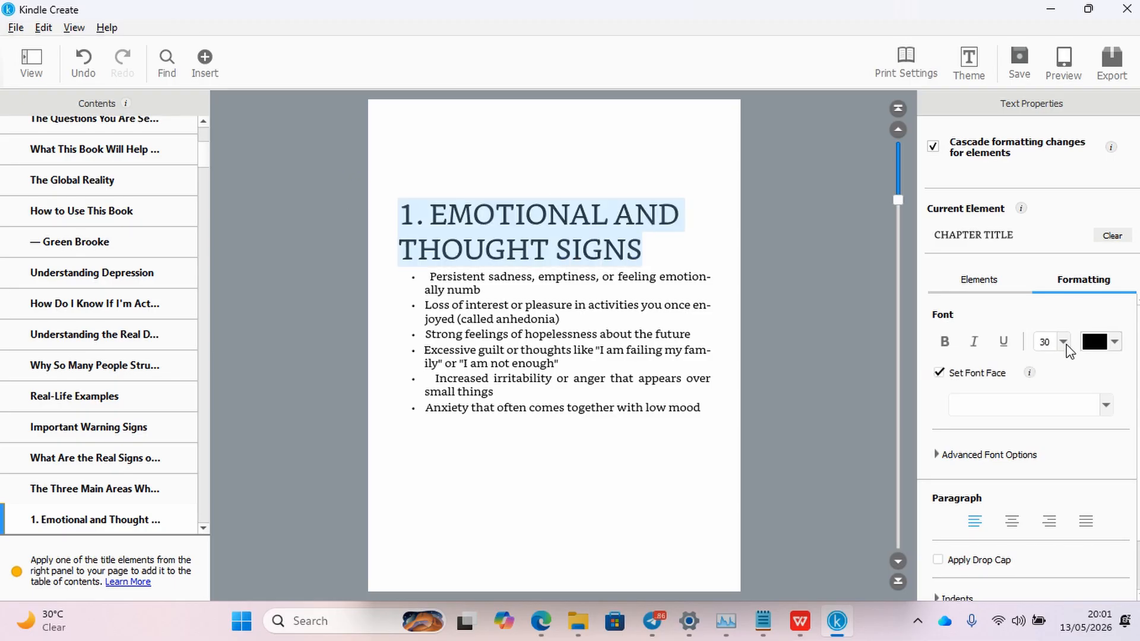
left_click(1064, 342)
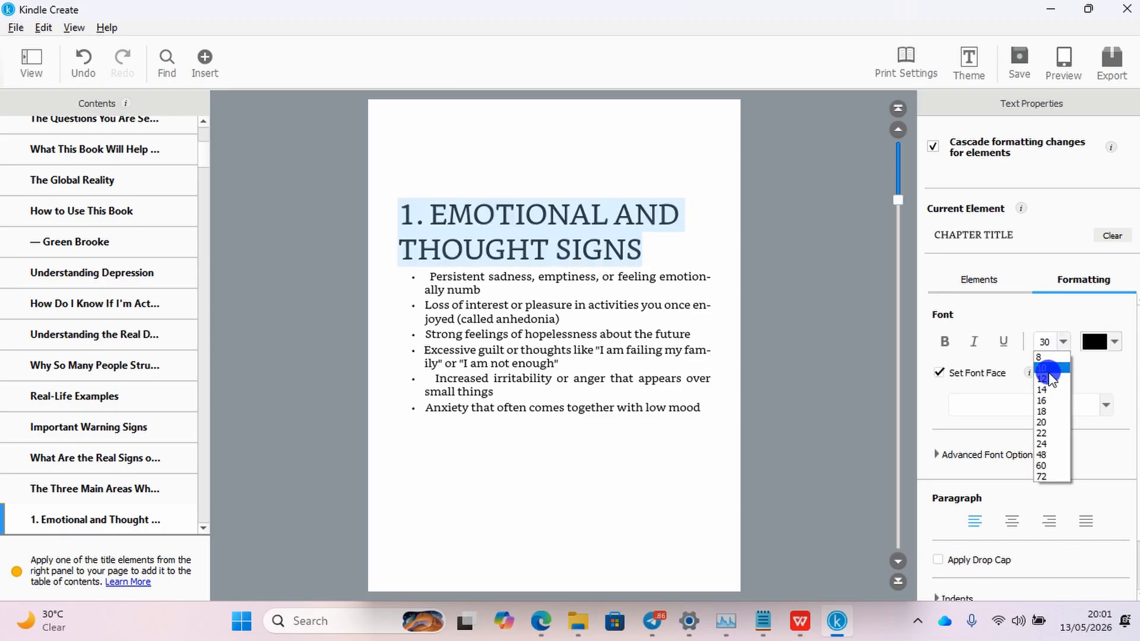
left_click(1051, 380)
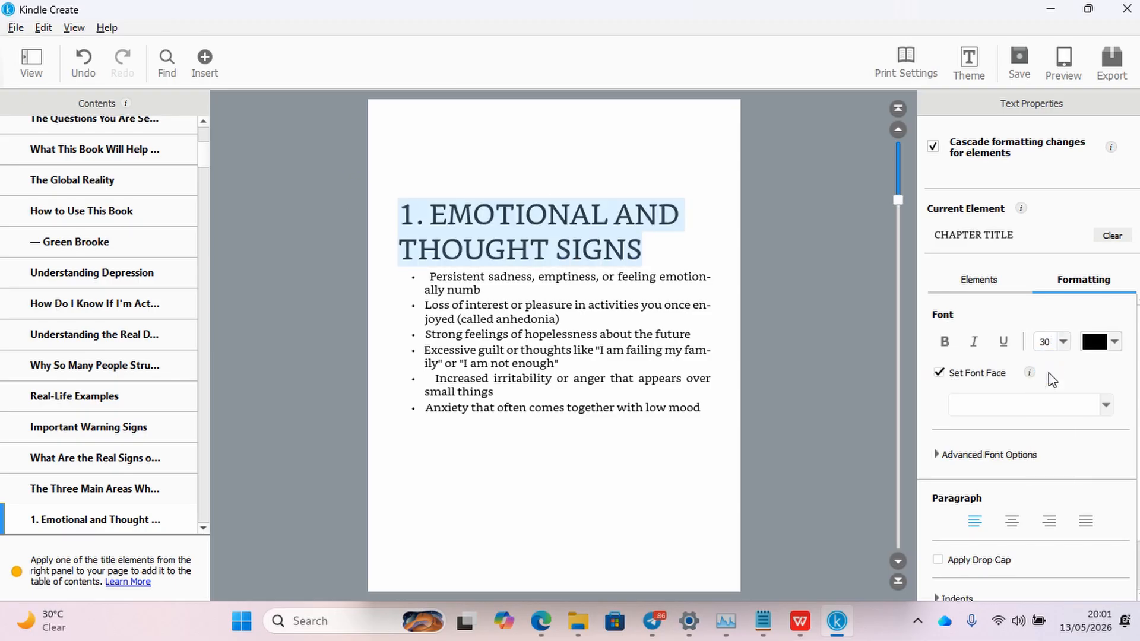
left_click(1064, 343)
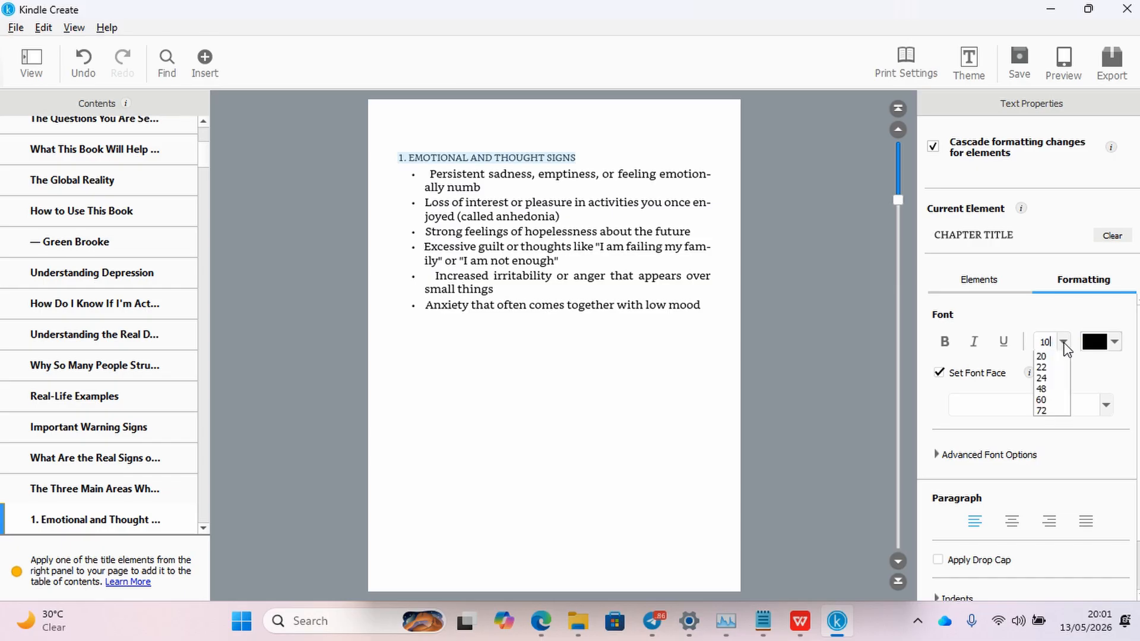
left_click(1052, 413)
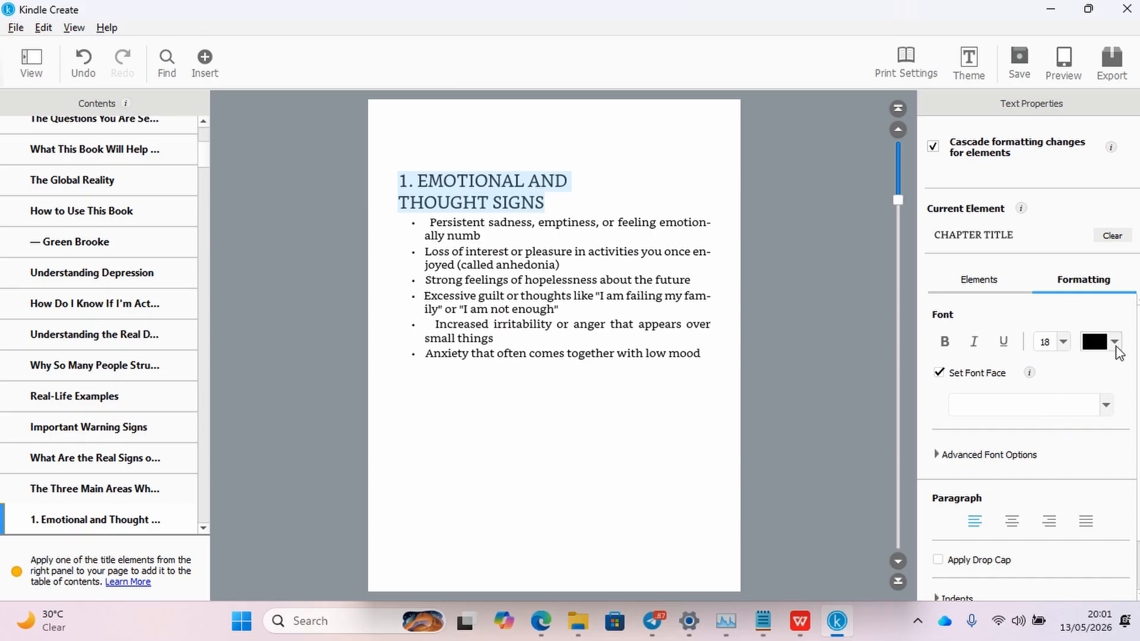
Step: Try Amazon Ember on the chapter title, settle on the Bookerly (serif) font face, and center the title
left_click(1104, 409)
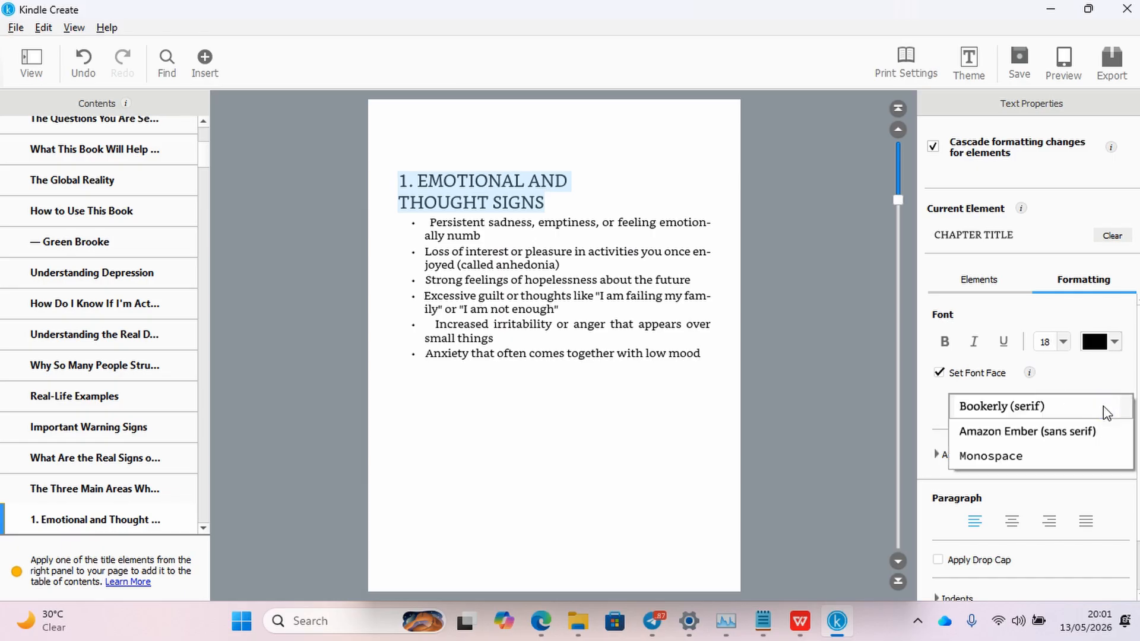
left_click(1032, 436)
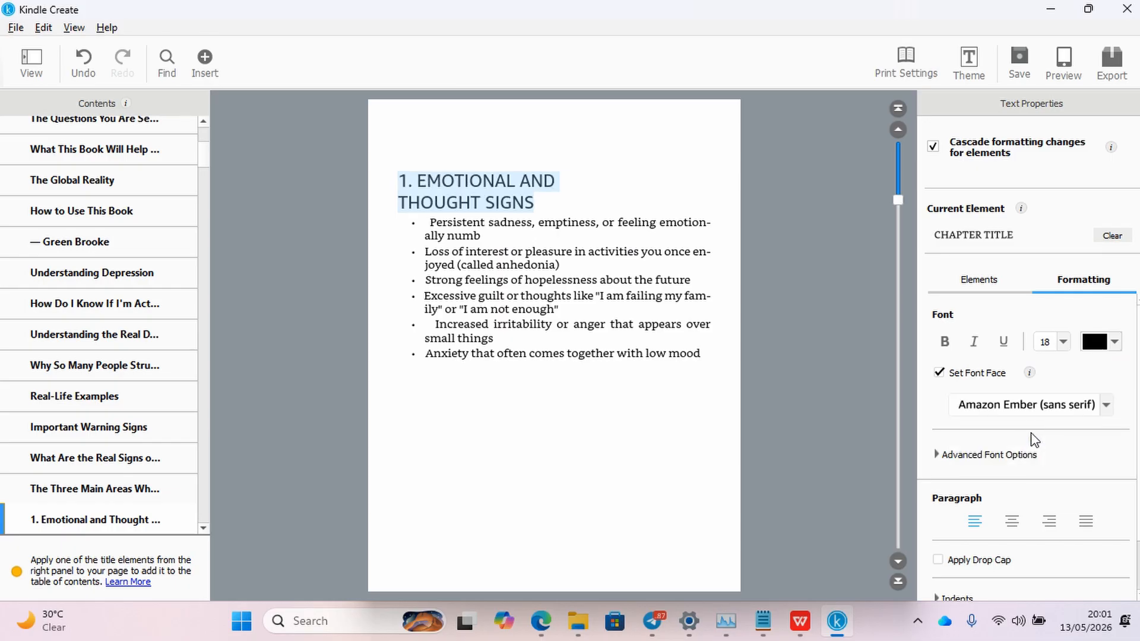
left_click(1105, 405)
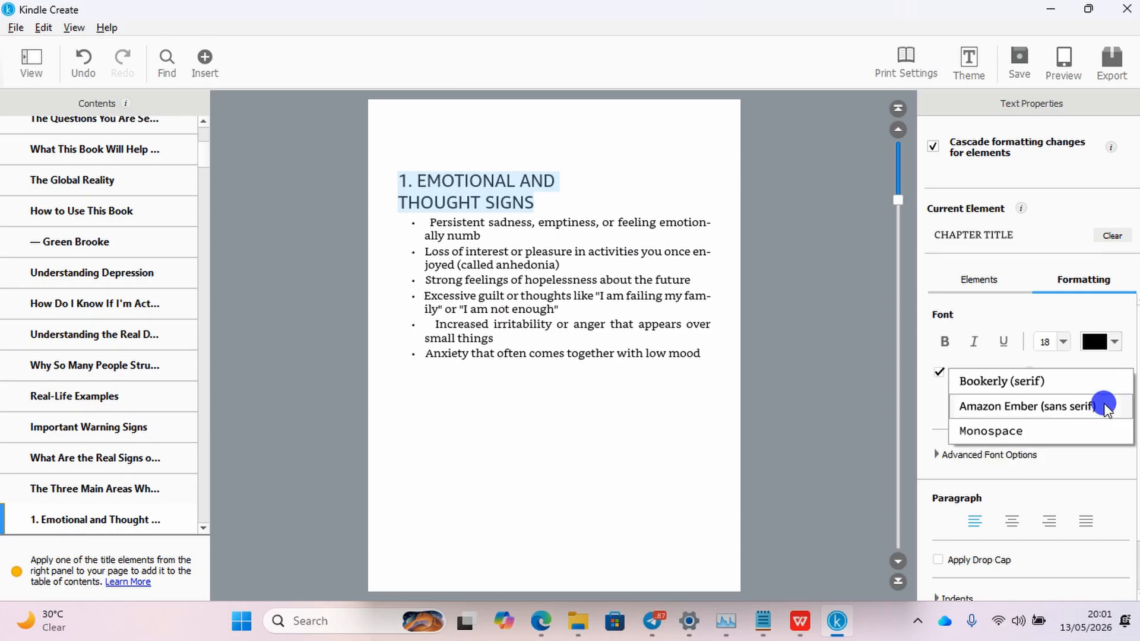
left_click(1025, 383)
scroll(1021, 475, "down", 1)
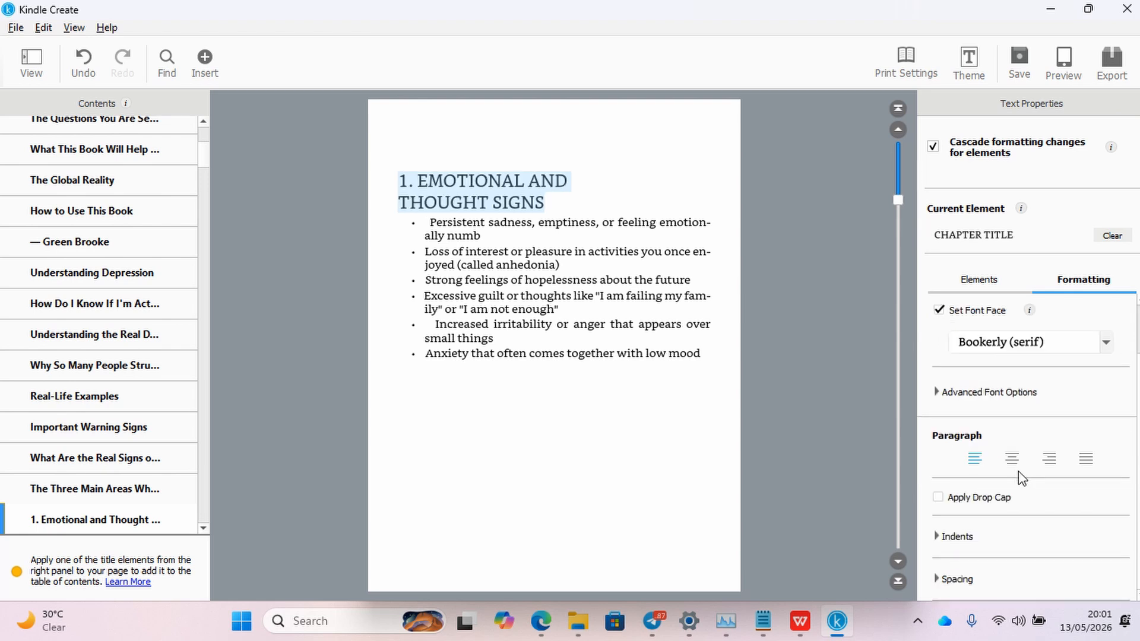
left_click(1013, 465)
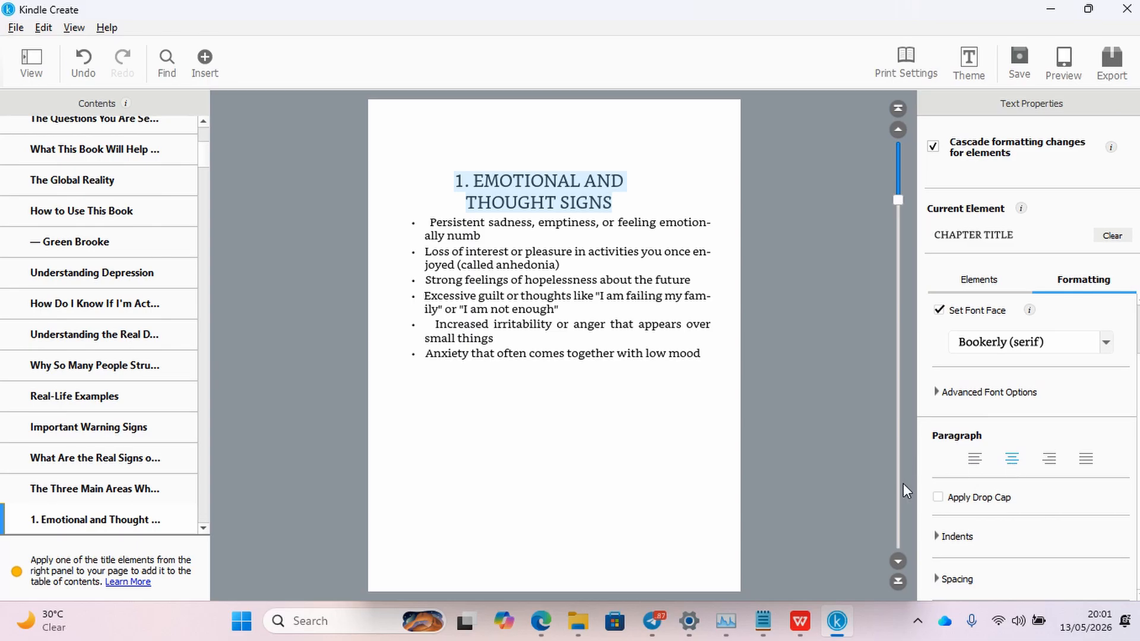
Step: Switch the chapter title's drop cap on and off again, and look over its indent and spacing settings
left_click(938, 497)
left_click(938, 498)
left_click(938, 538)
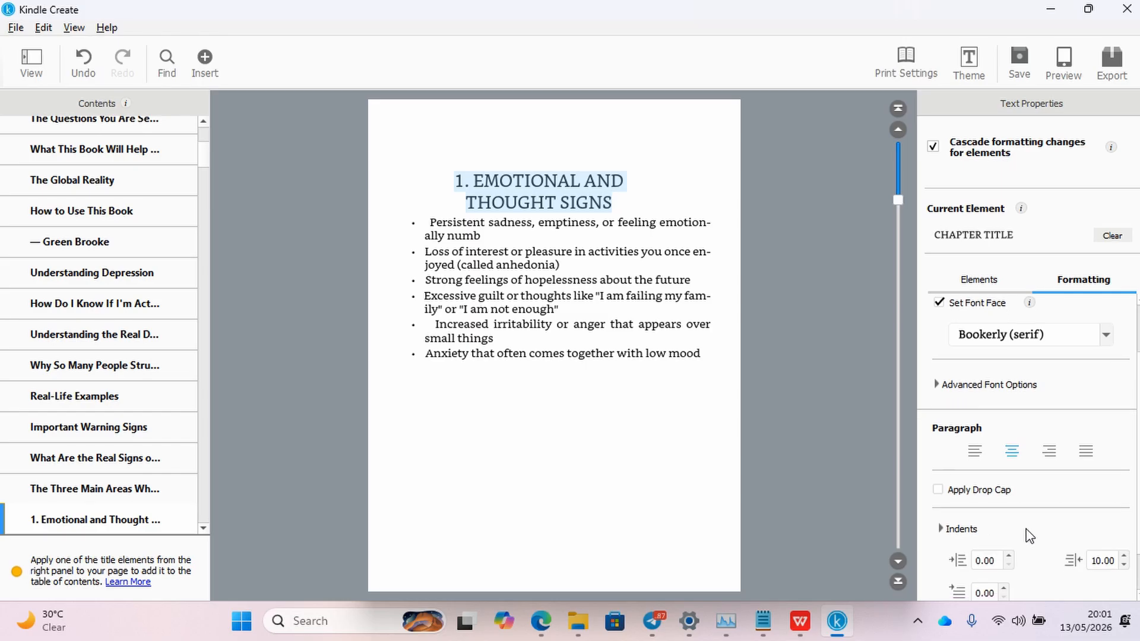
scroll(1030, 536, "down", 1)
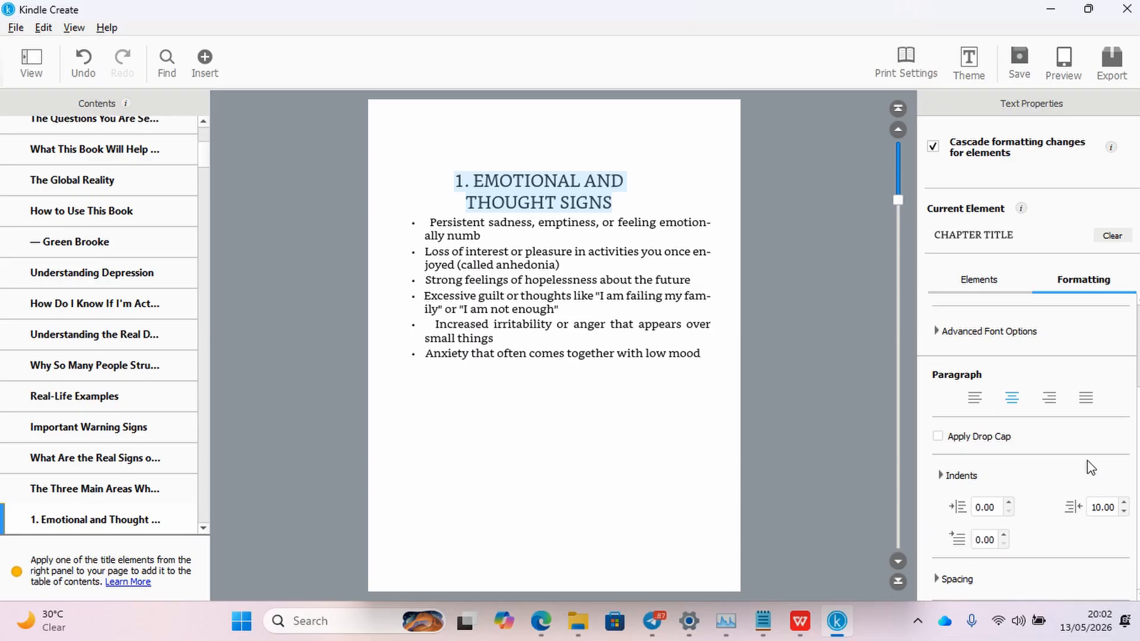
left_click_drag(1138, 464, 1137, 380)
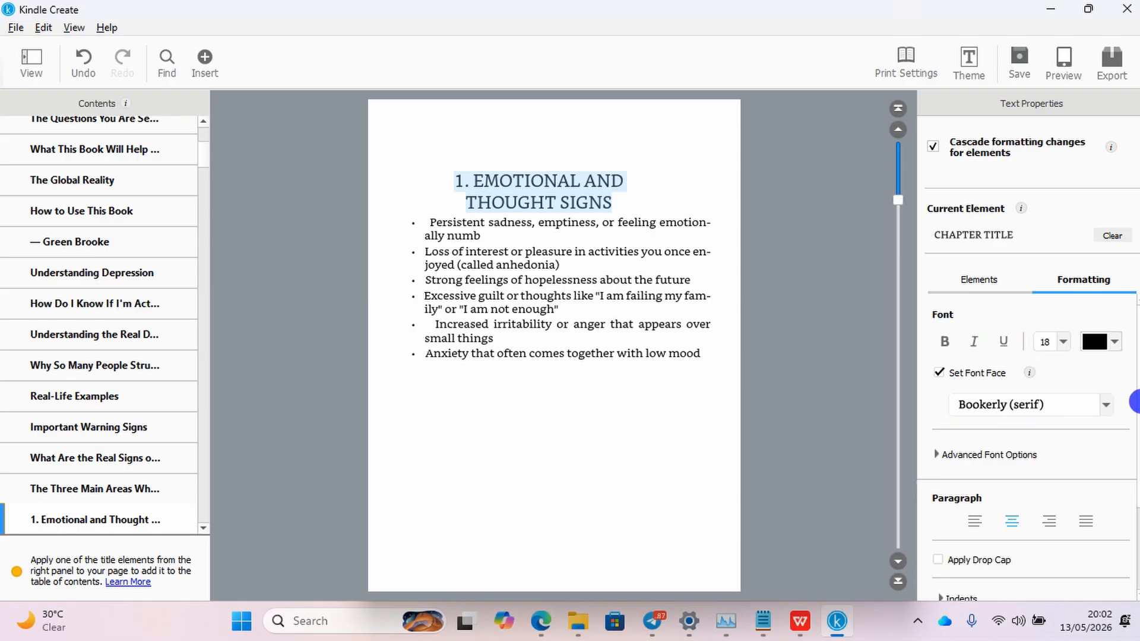
scroll(1099, 480, "down", 2)
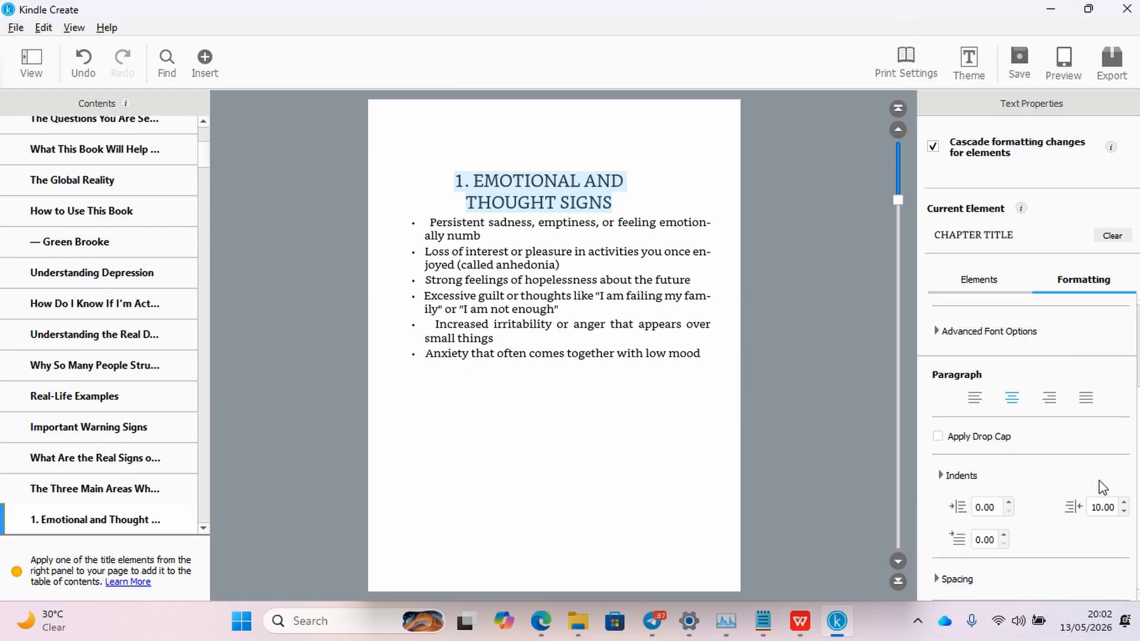
left_click(945, 580)
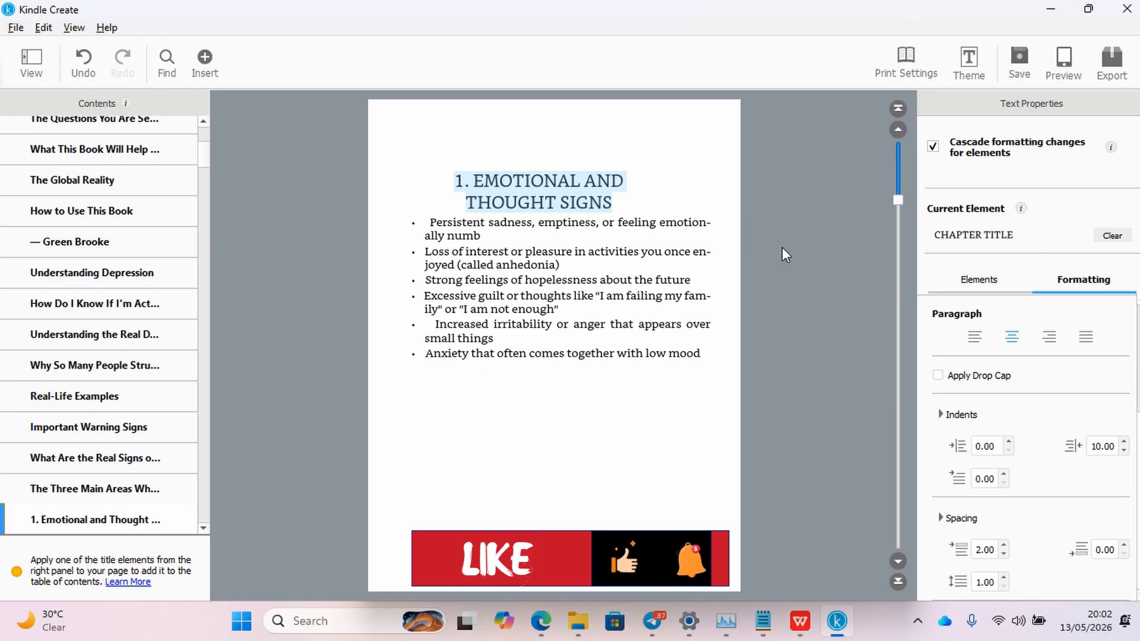
Step: Undo the chapter title's latest font and alignment changes, and redo them until the title is centered in Bookerly again
left_click(83, 59)
left_click(82, 60)
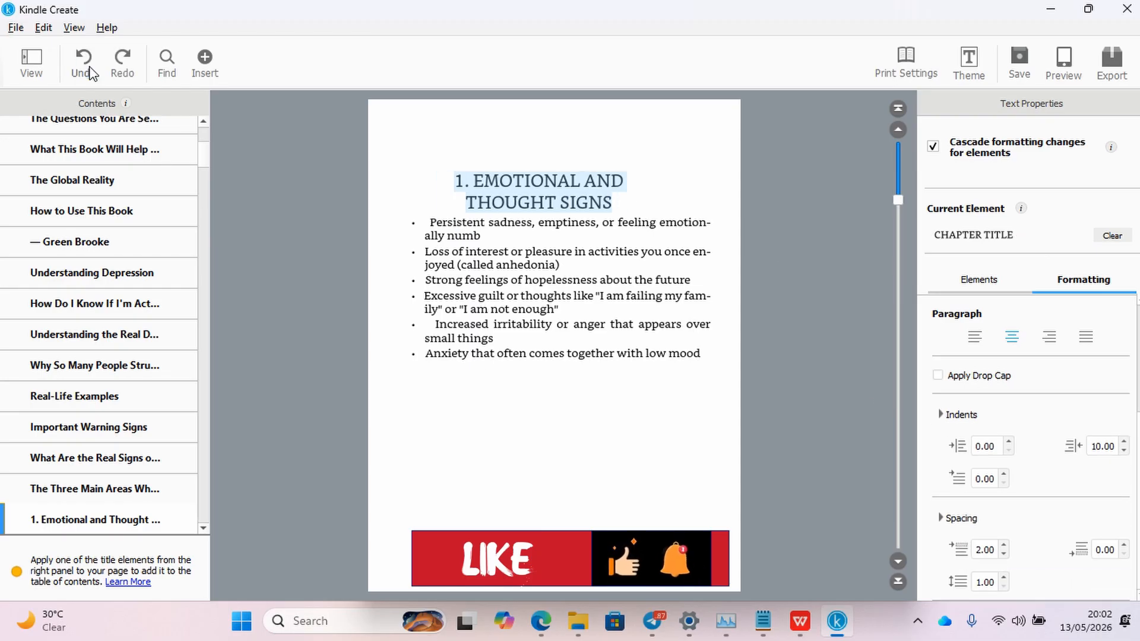
left_click(81, 60)
left_click(81, 59)
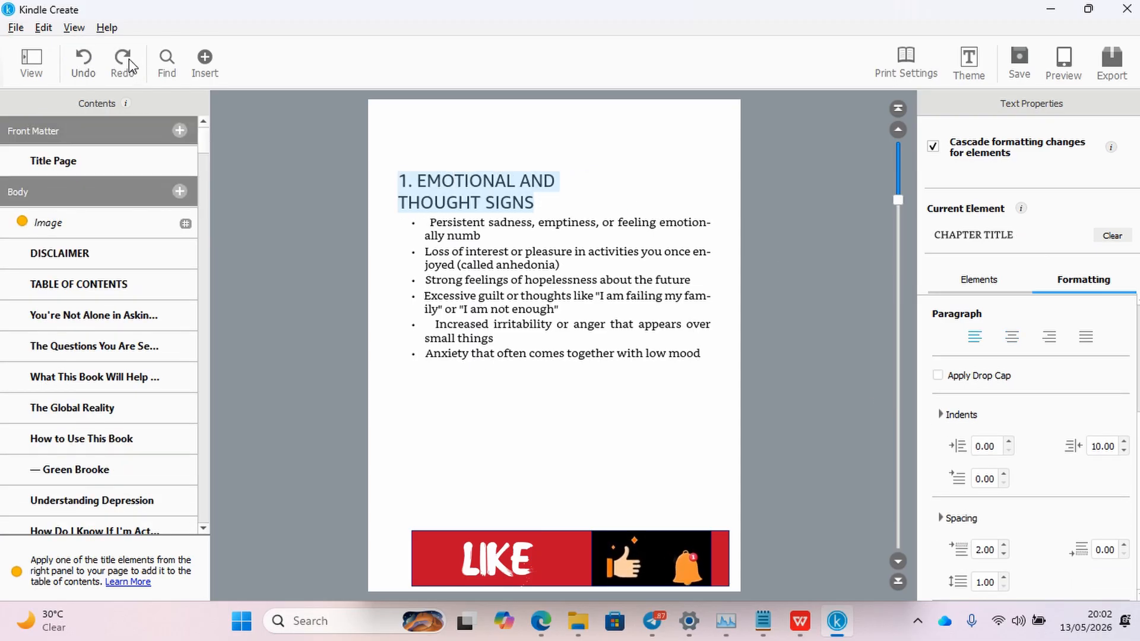
left_click(126, 60)
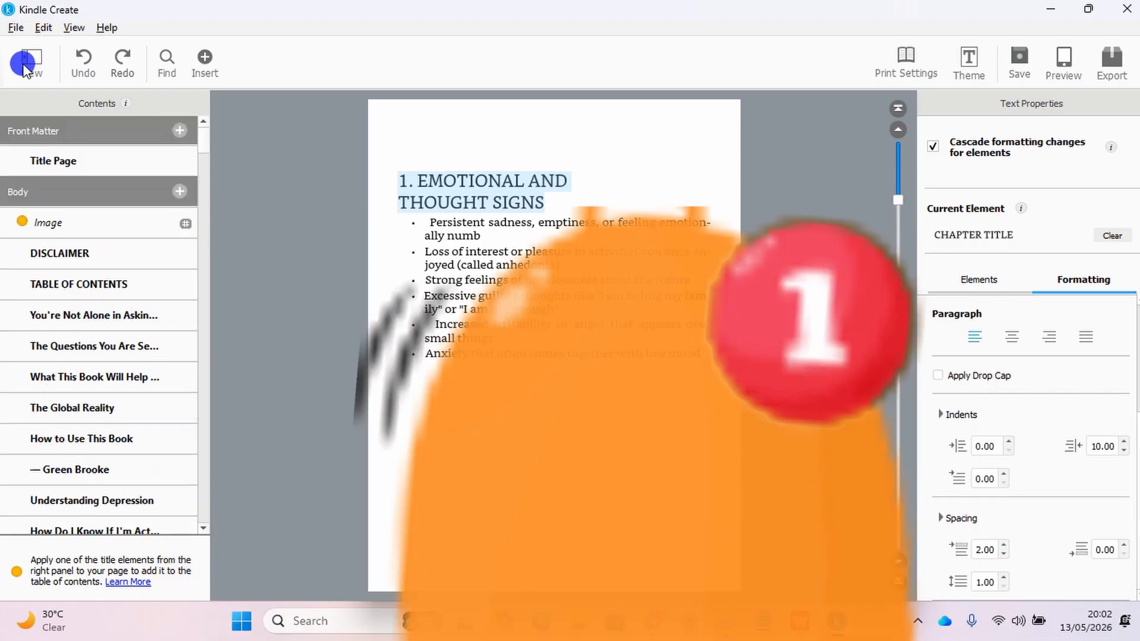
left_click(25, 63)
left_click(25, 62)
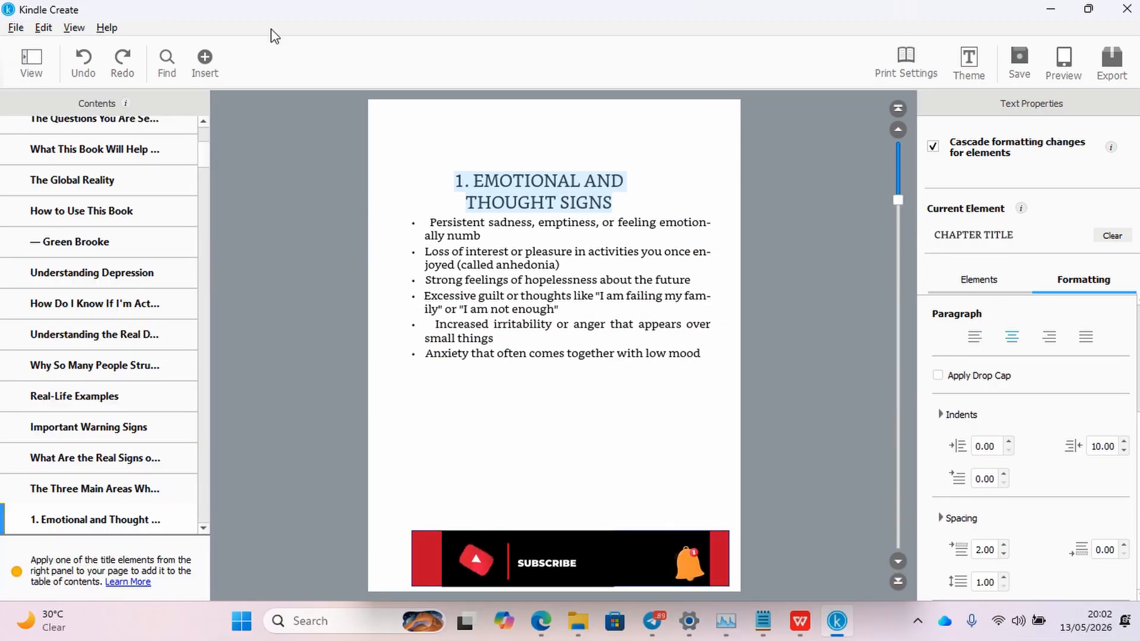
Step: Preview the book as a Kindle E-reader and page forward from "1. Emotional and Thought Signs" to "Real Examples from Different Parts of the World"
left_click(1066, 64)
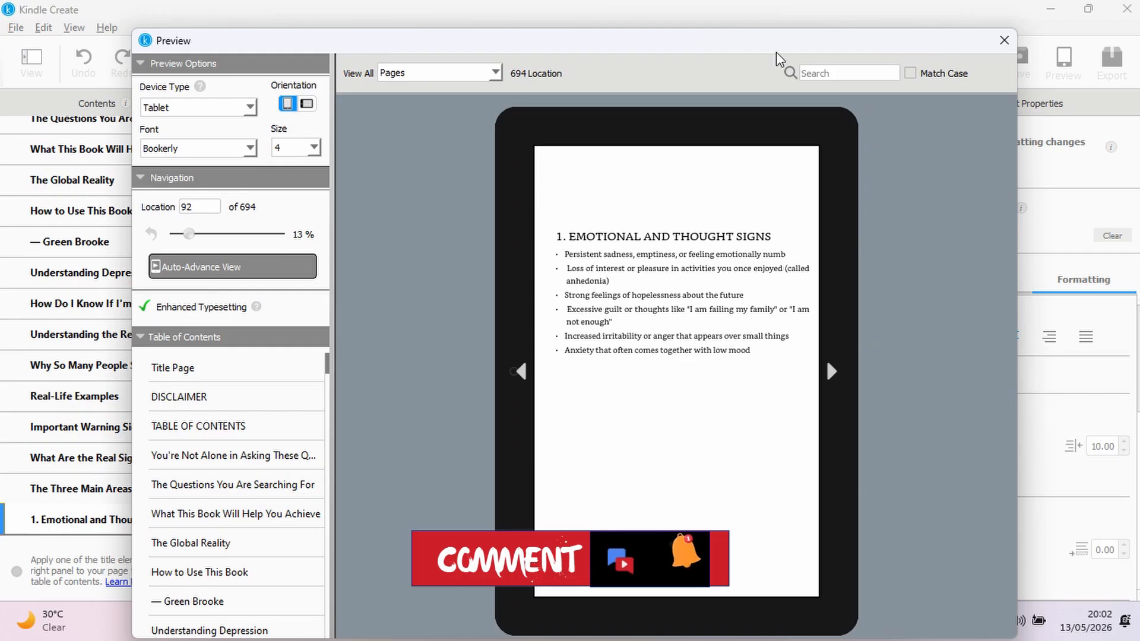
left_click(230, 107)
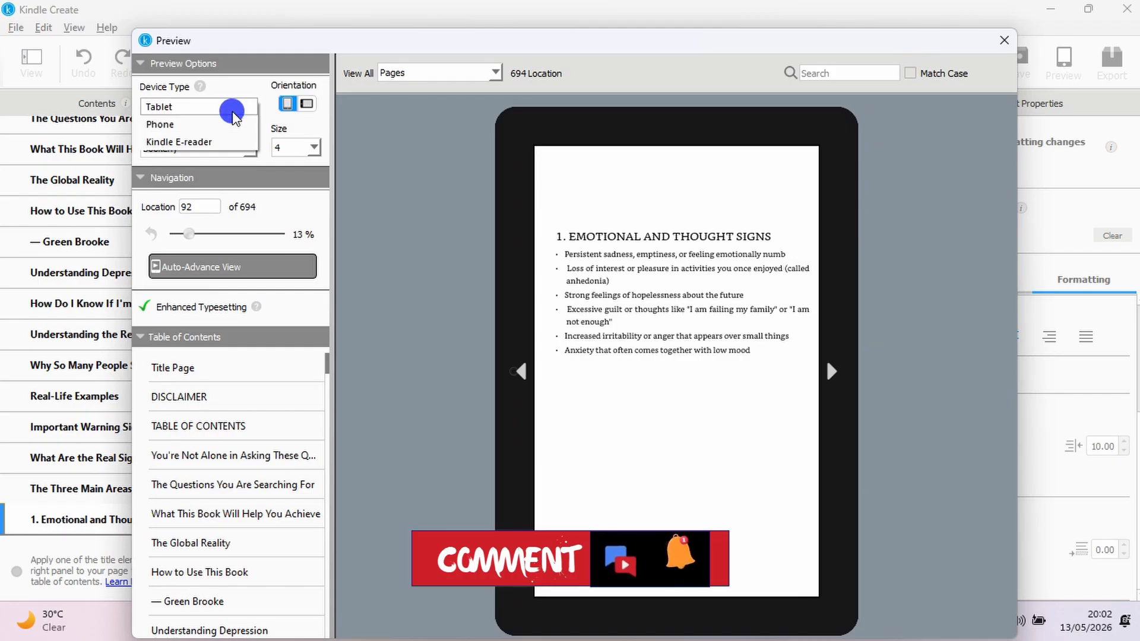
left_click(224, 143)
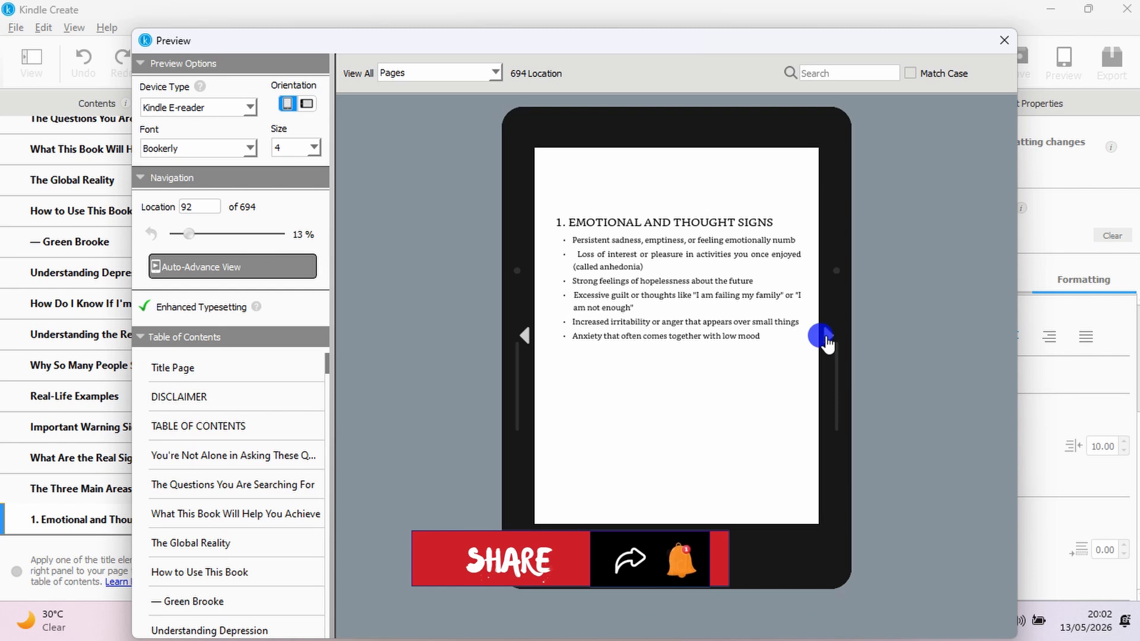
left_click(828, 337)
left_click(828, 338)
left_click(828, 338)
left_click(828, 337)
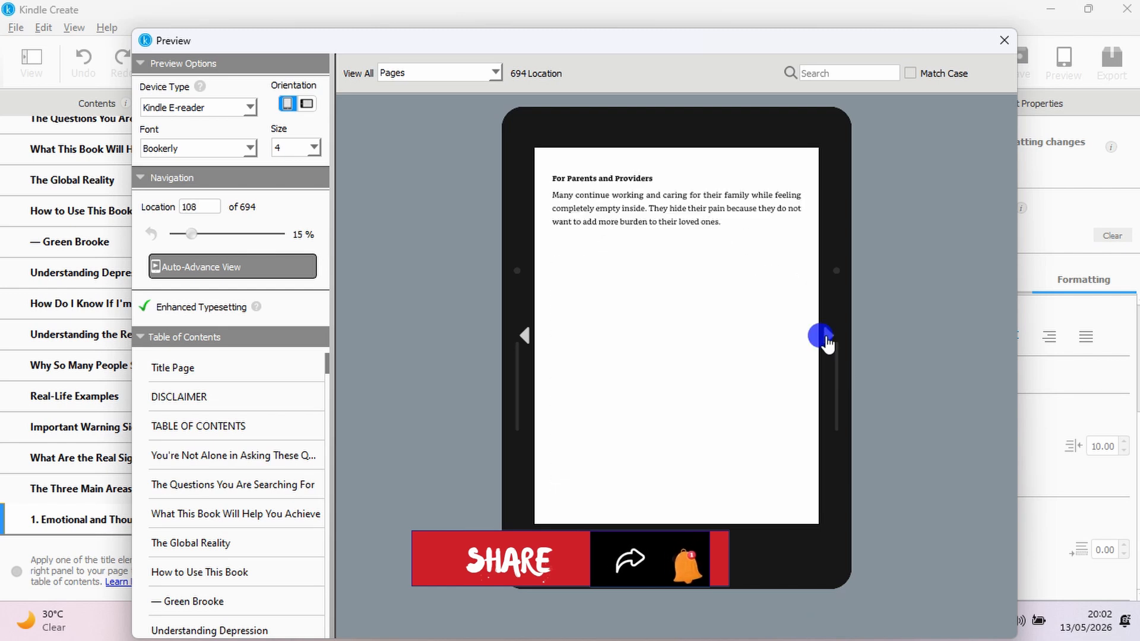
left_click(828, 338)
Step: Switch the preview to the Phone device type and page forward to the Small Action Step section
left_click(247, 107)
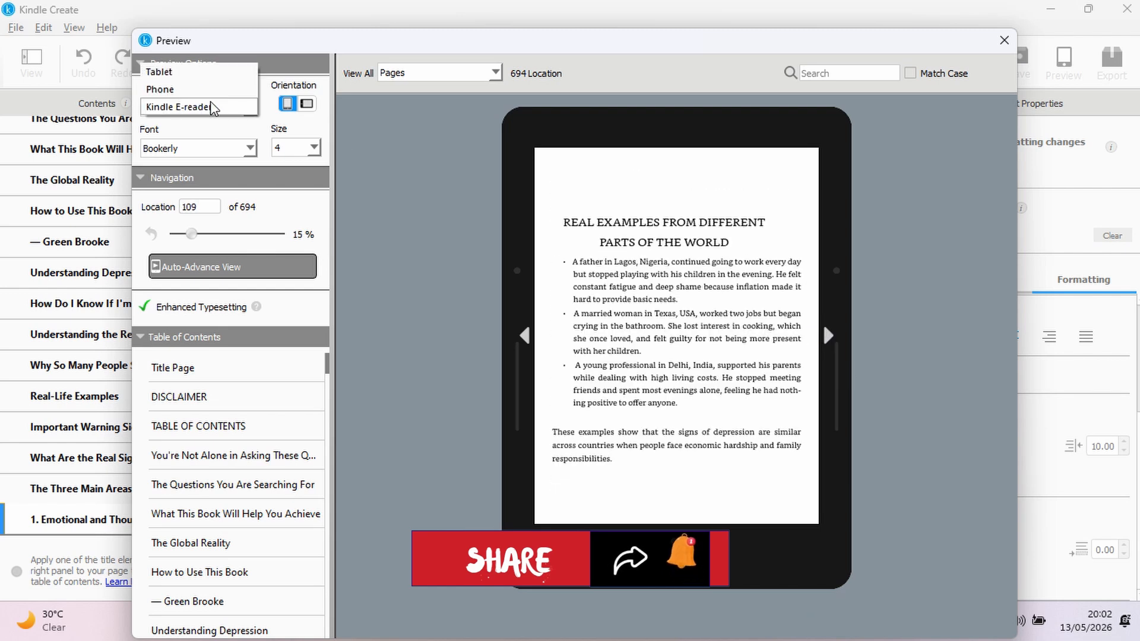
left_click(186, 90)
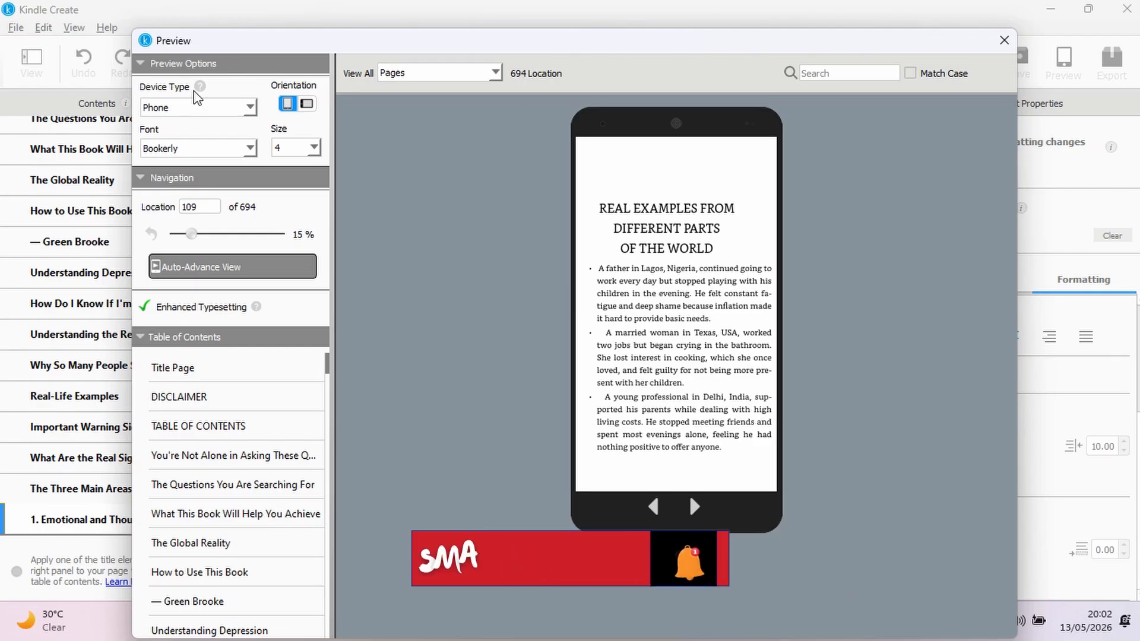
left_click(693, 506)
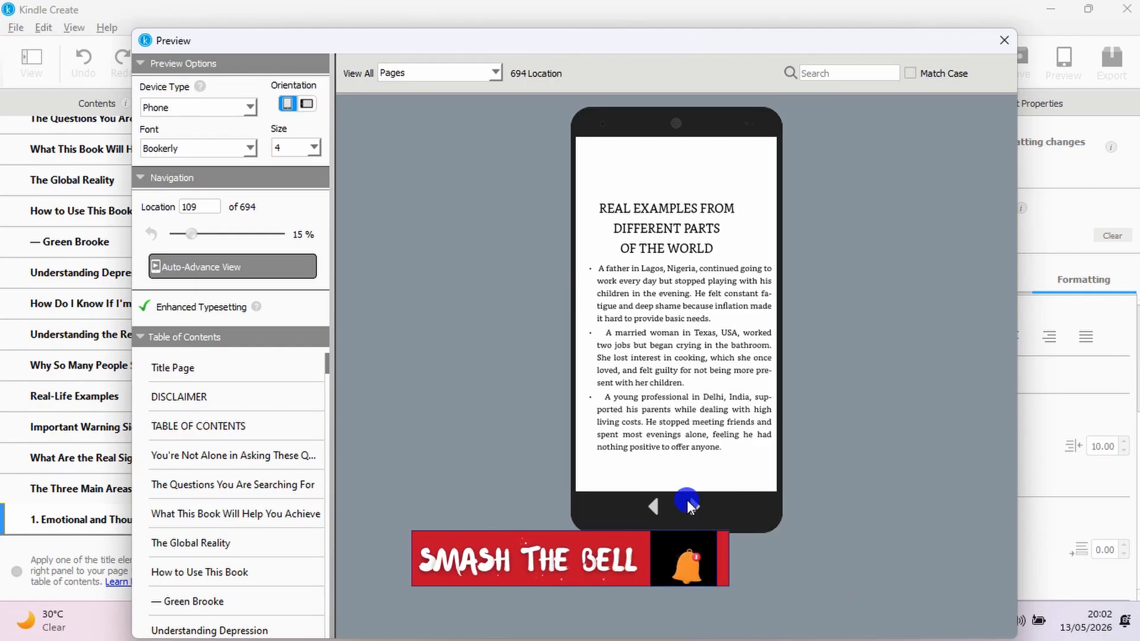
left_click(693, 506)
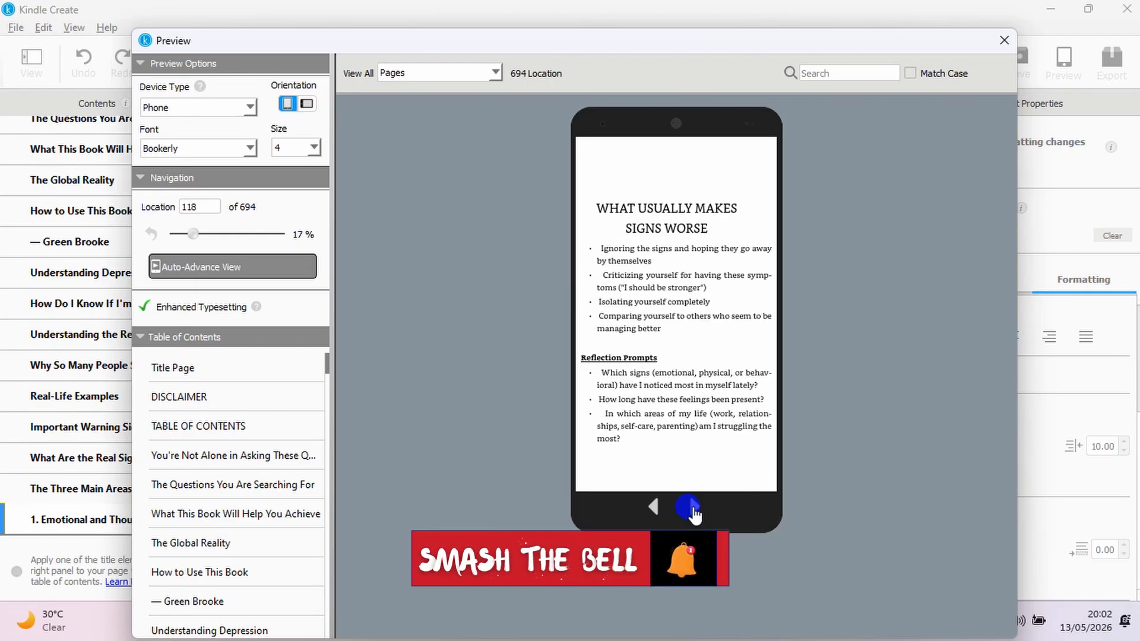
left_click(694, 507)
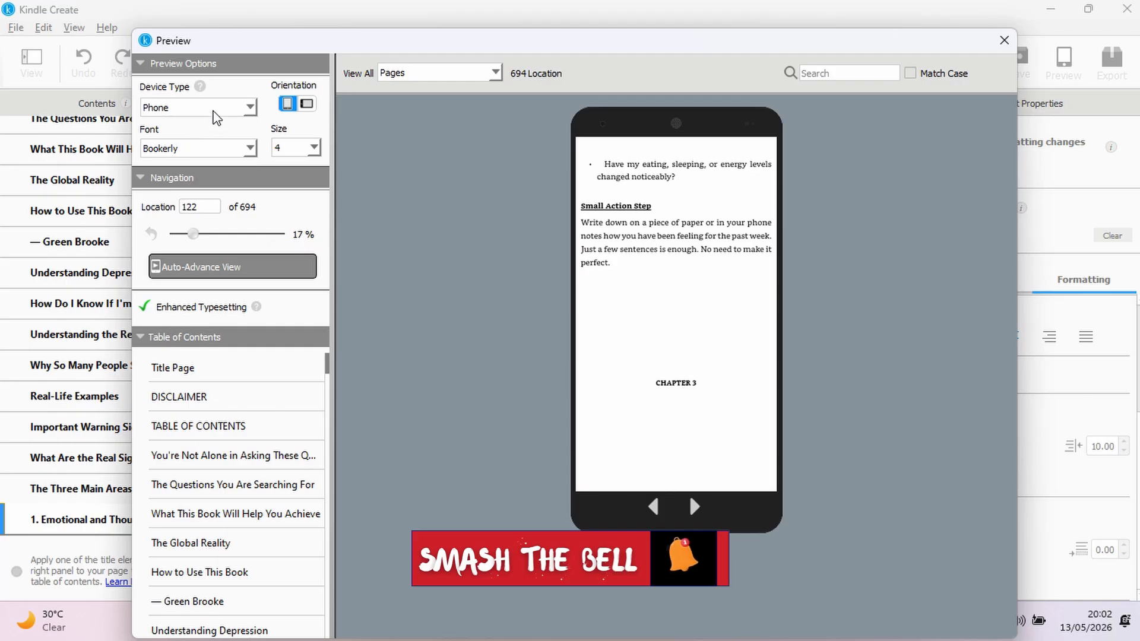
Step: Set the preview font to Baskerville and go back in the book to location 68
left_click(215, 109)
left_click(237, 188)
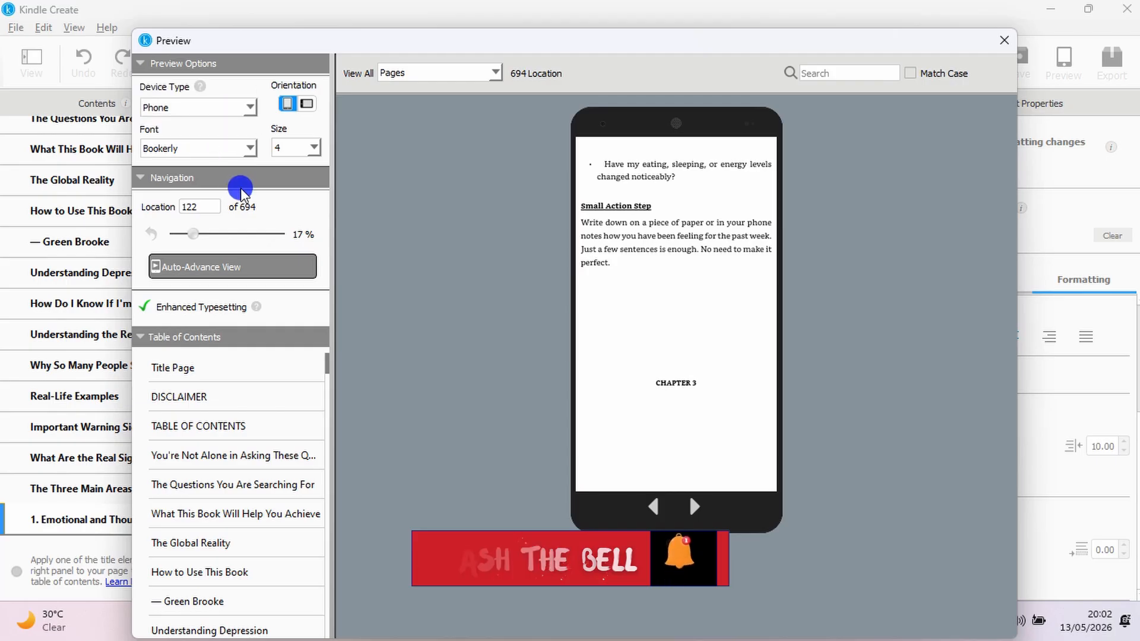
left_click(237, 151)
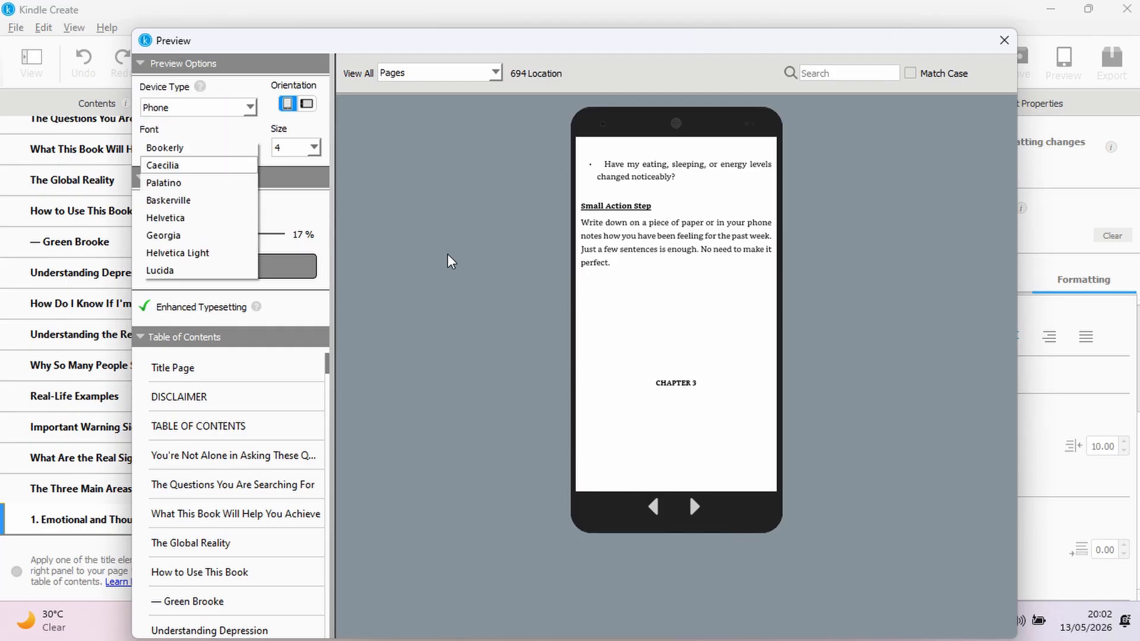
left_click(192, 202)
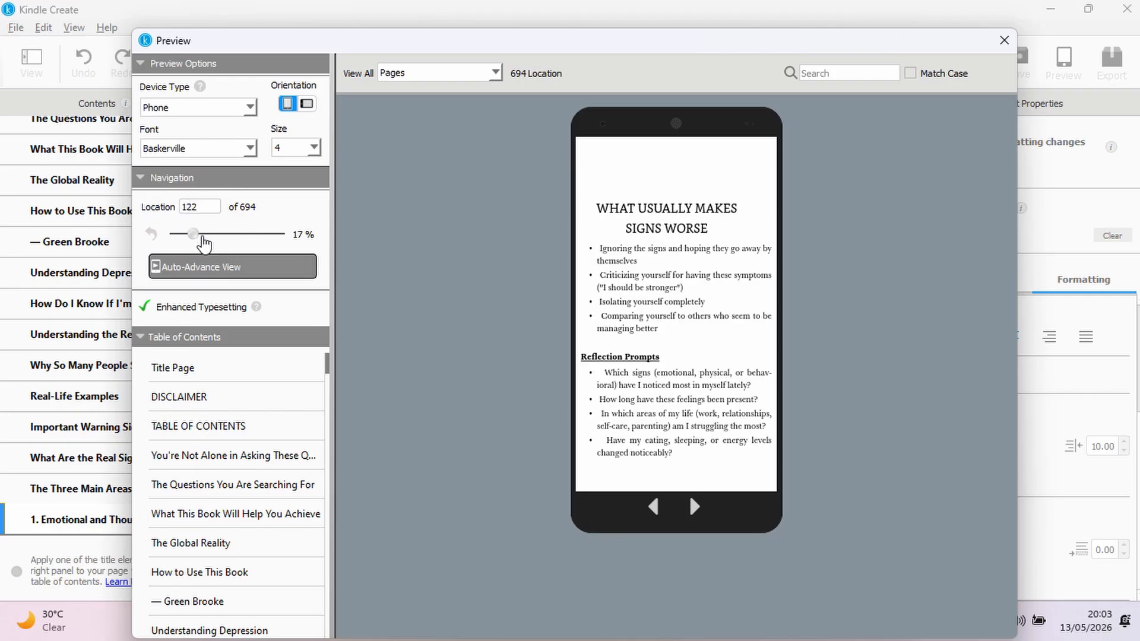
mouse_move(193, 235)
left_mouse_down()
mouse_move(254, 237)
mouse_move(188, 237)
left_mouse_up()
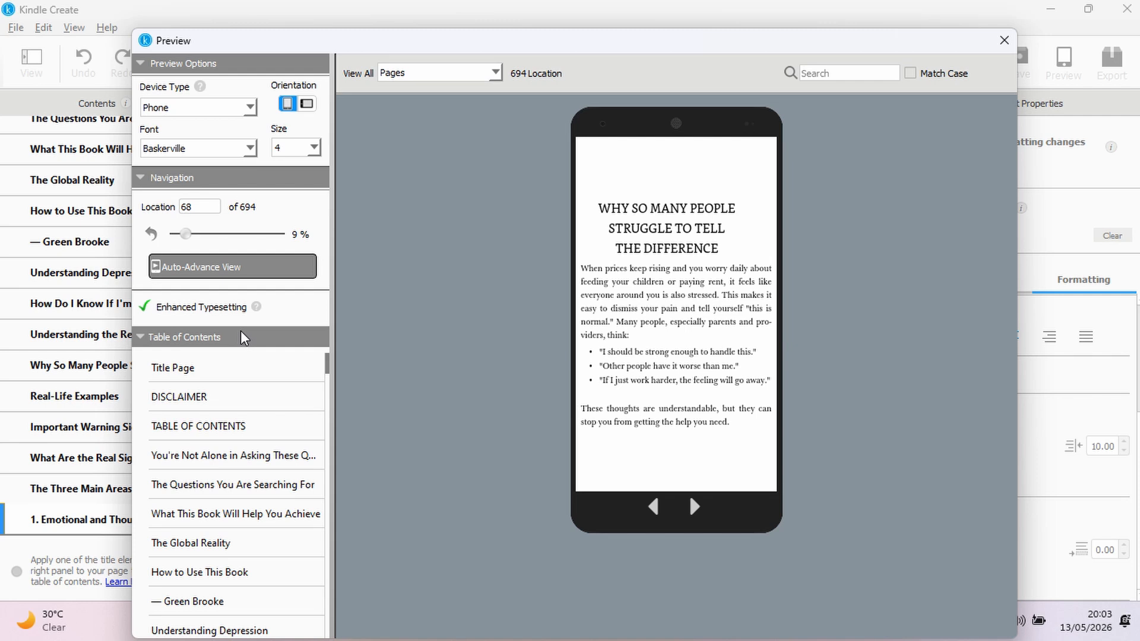
Step: Check the phone preview in landscape orientation and return it to portrait
left_click_drag(327, 359, 316, 329)
left_click(829, 71)
left_click(307, 107)
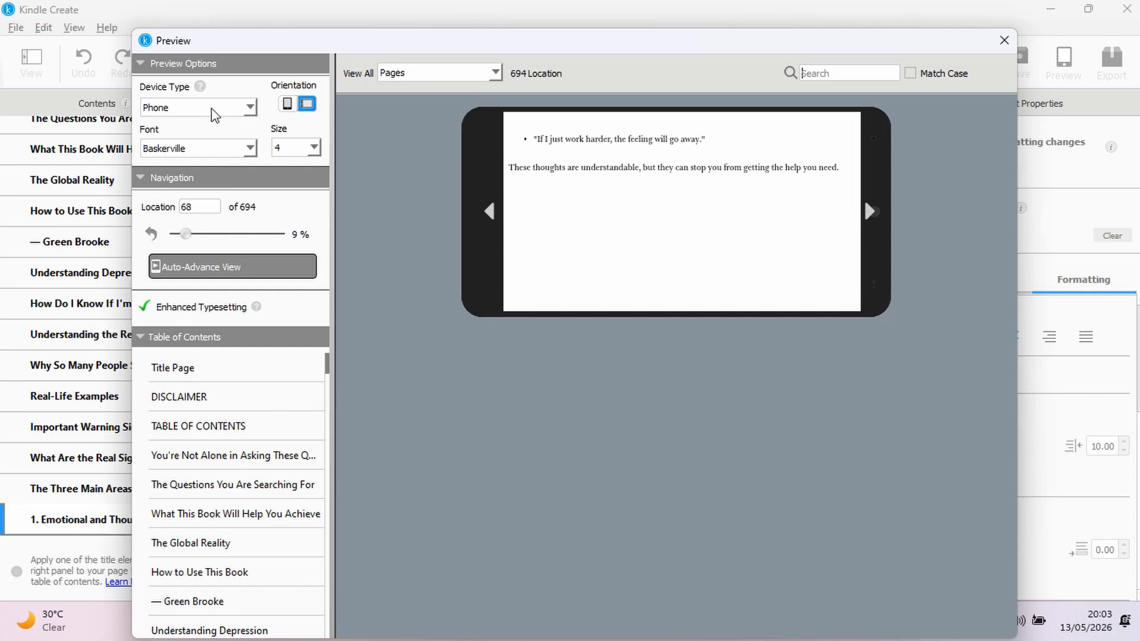
left_click(287, 105)
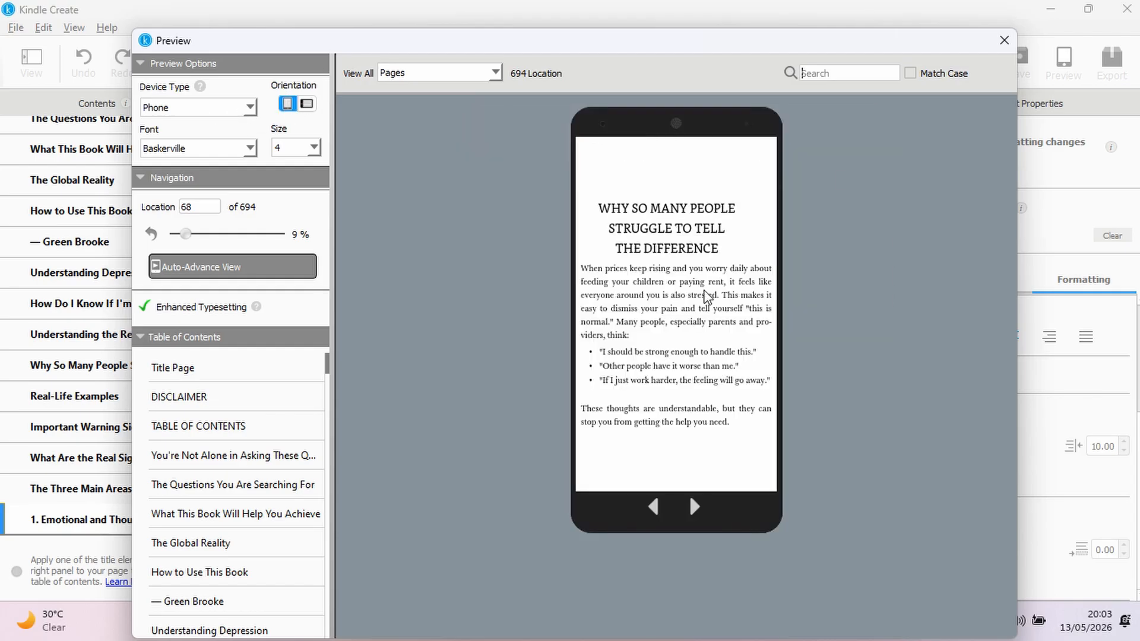
Step: Close the preview, undo the recent edits back to the bare cover image, and redo the division into chapter titles
left_click(1004, 41)
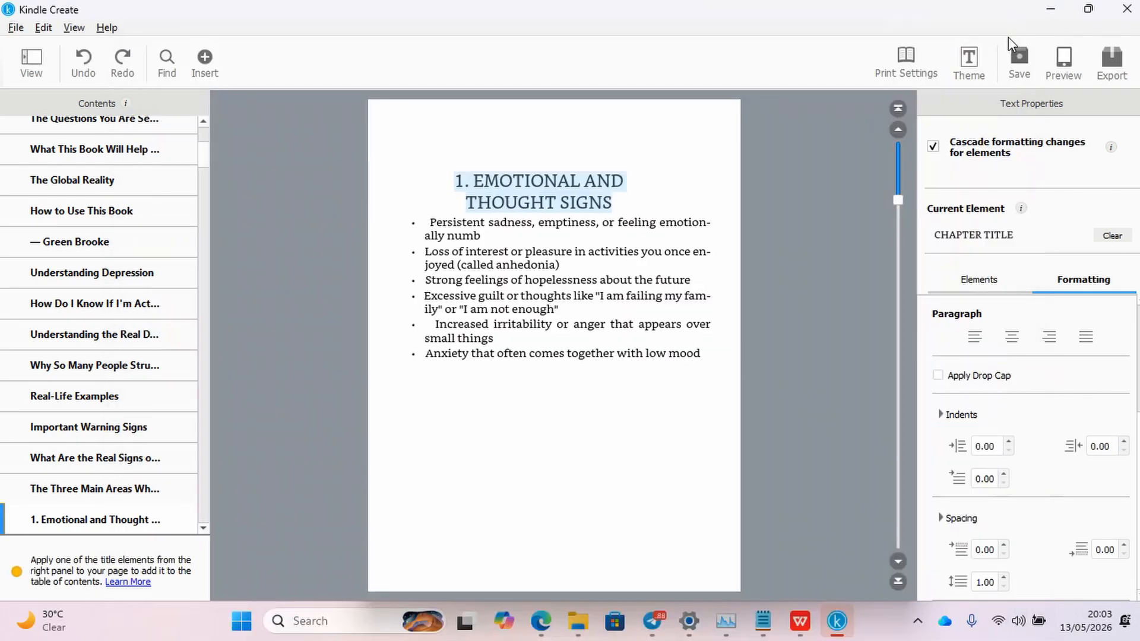
left_click(80, 57)
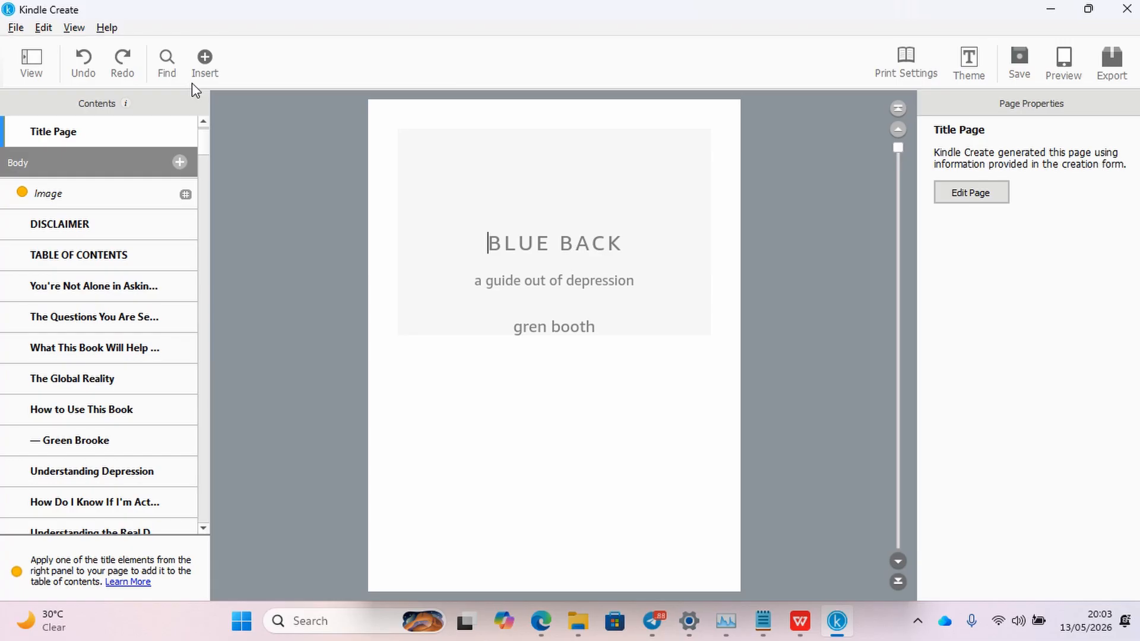
left_click(83, 64)
left_click(85, 69)
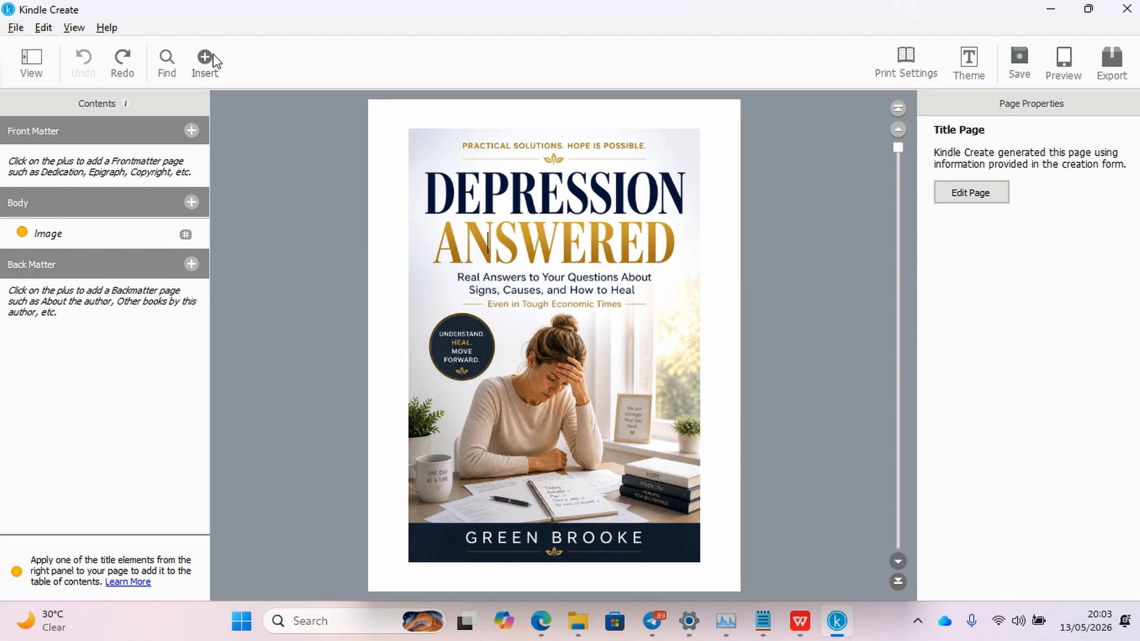
left_click(123, 60)
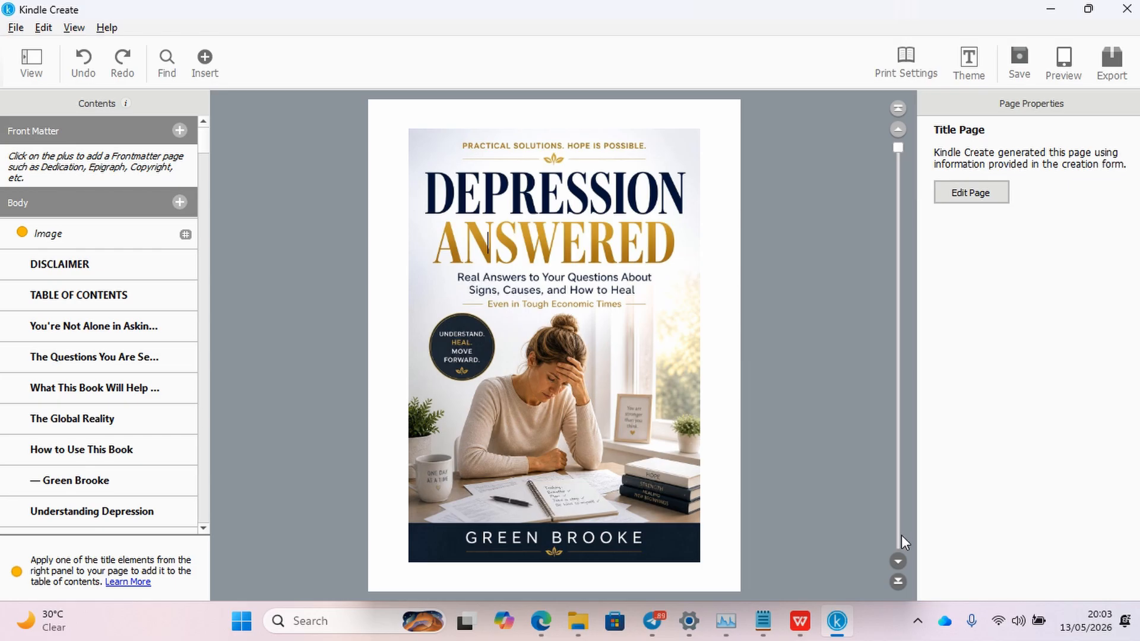
Step: Add an empty paragraph after the bullet list in the chapter "The Questions You Are Searching For"
left_click(898, 560)
left_click(899, 560)
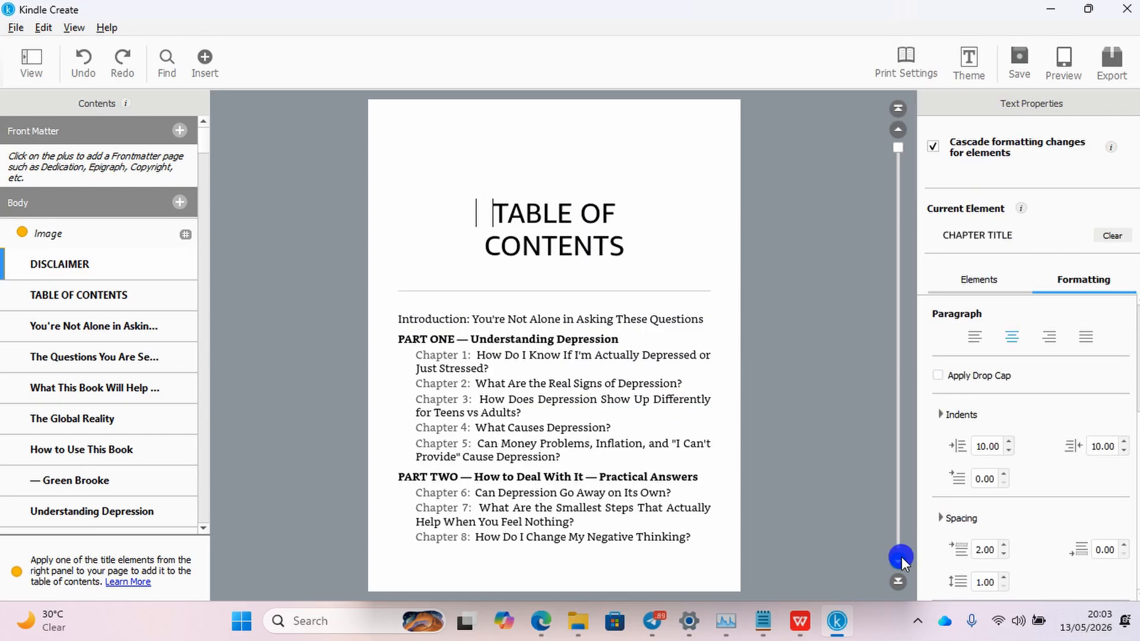
left_click(901, 557)
left_click(901, 557)
left_click(902, 557)
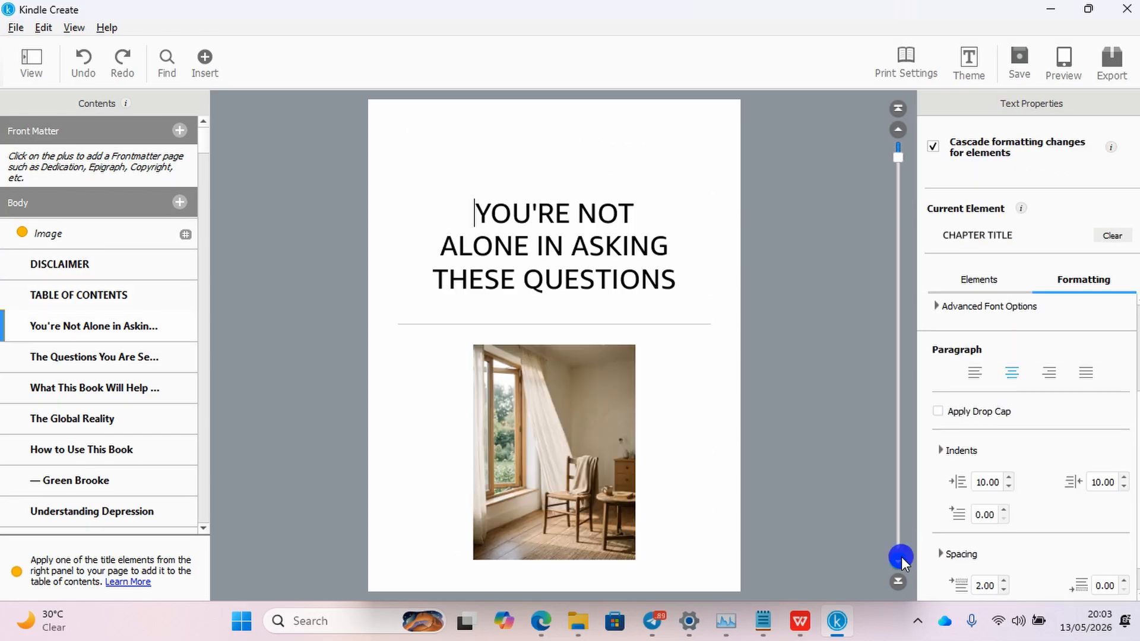
left_click(900, 558)
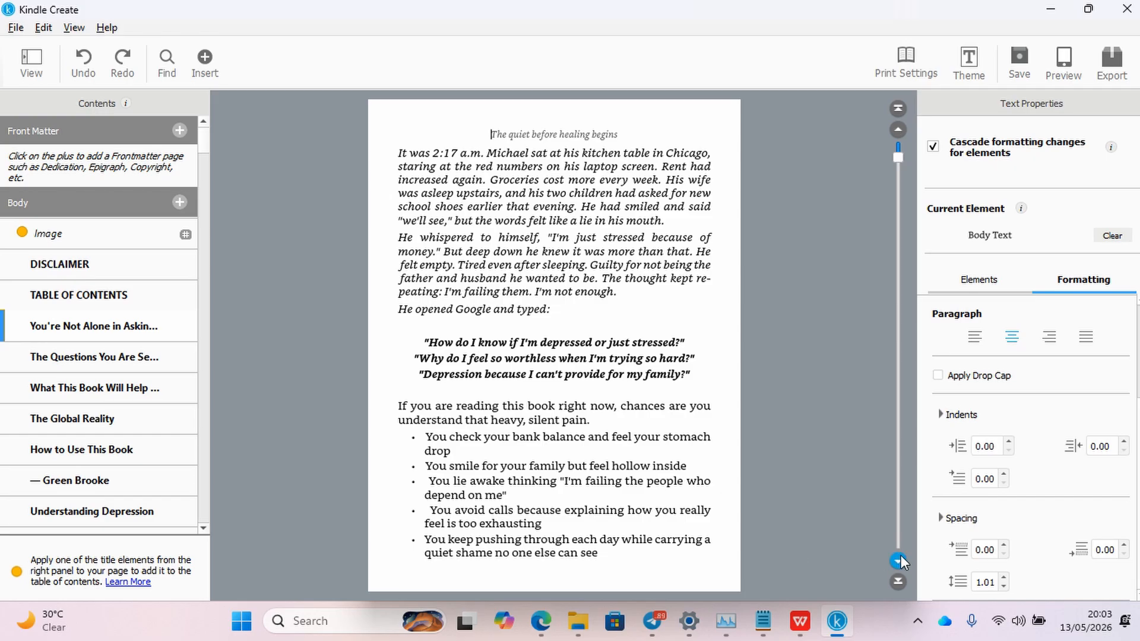
left_click(899, 561)
left_click(901, 561)
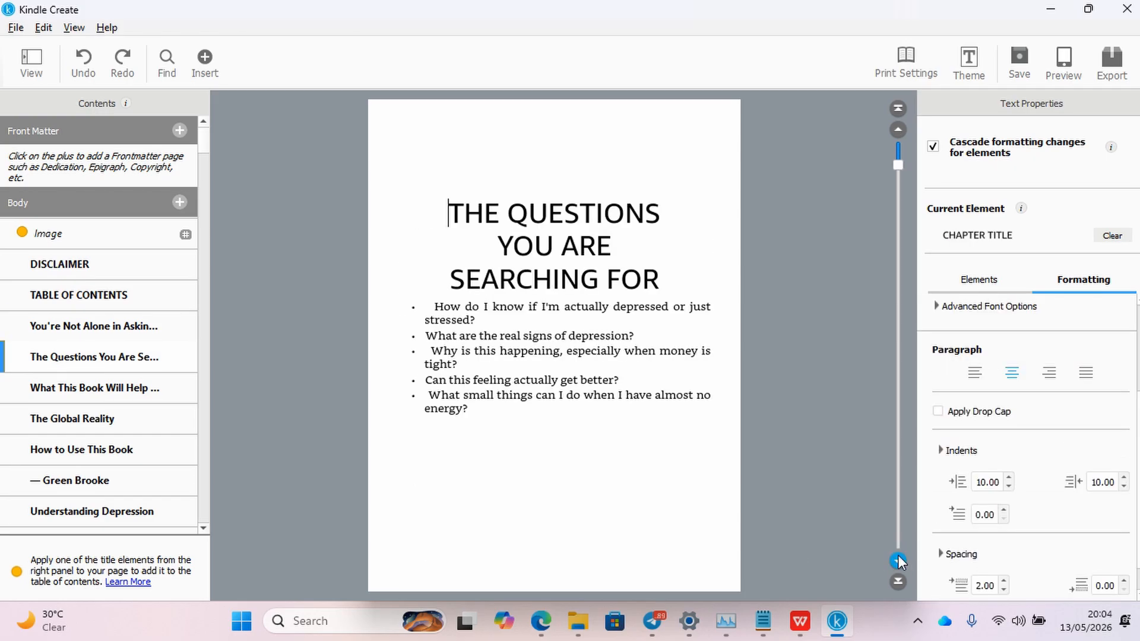
left_click(560, 426)
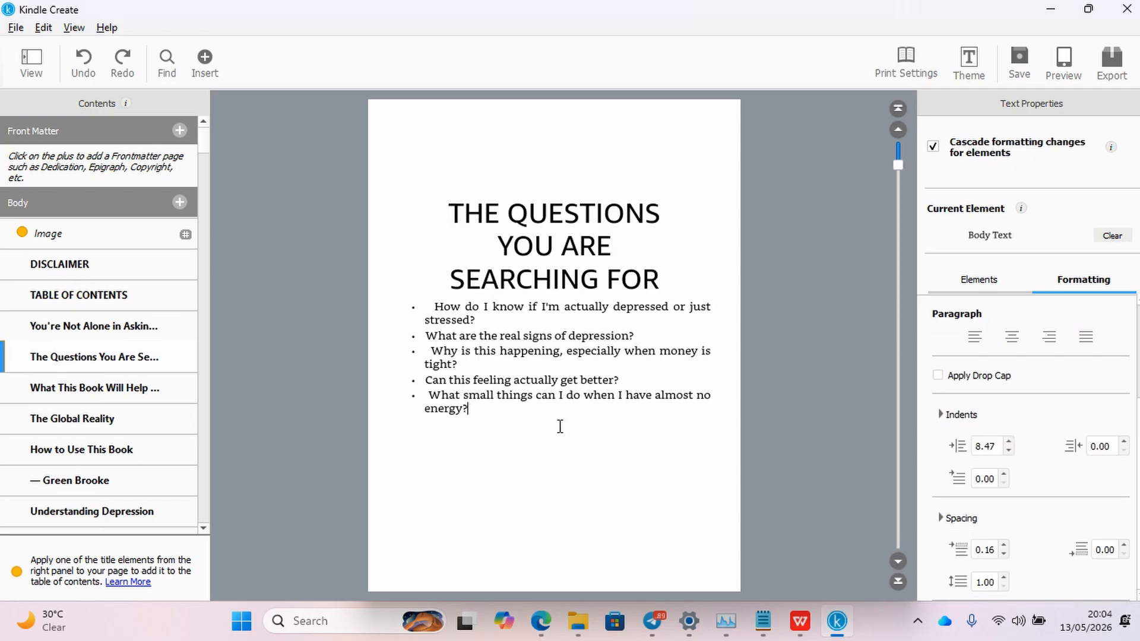
key("Return")
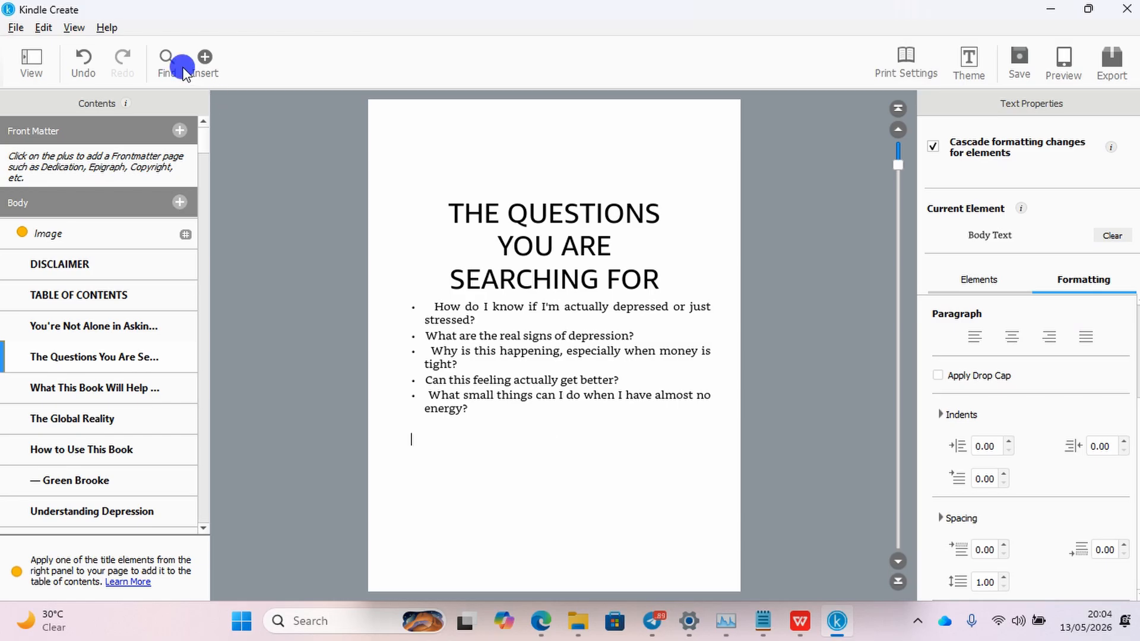
Step: Choose image 1.jpeg from the "depression answered" folder in Downloads as the chapter start image
left_click(203, 70)
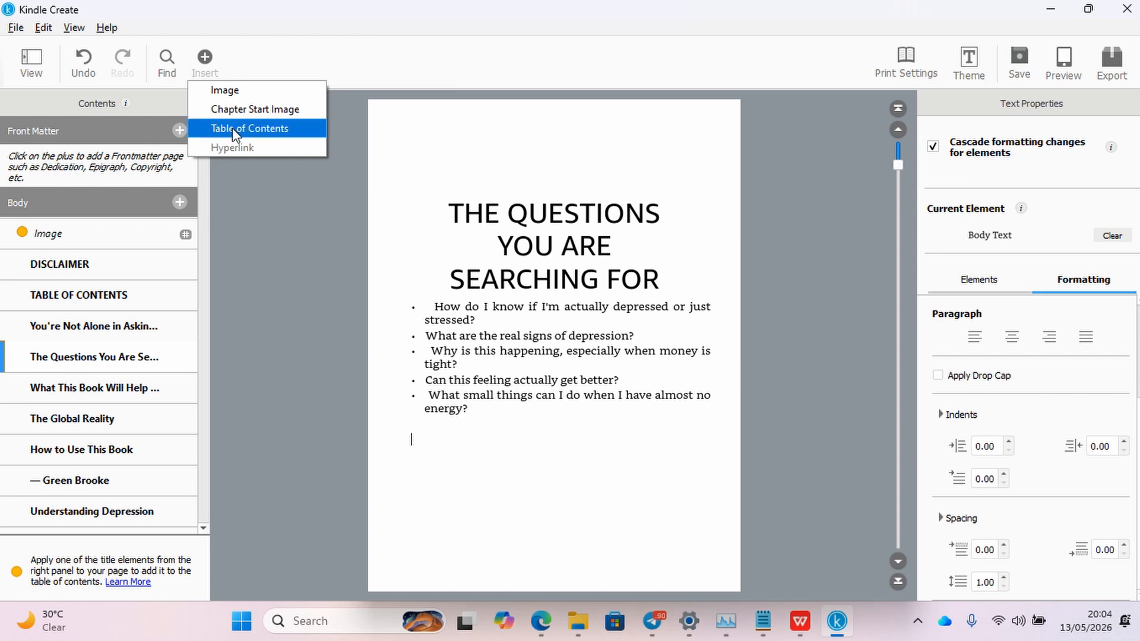
left_click(240, 108)
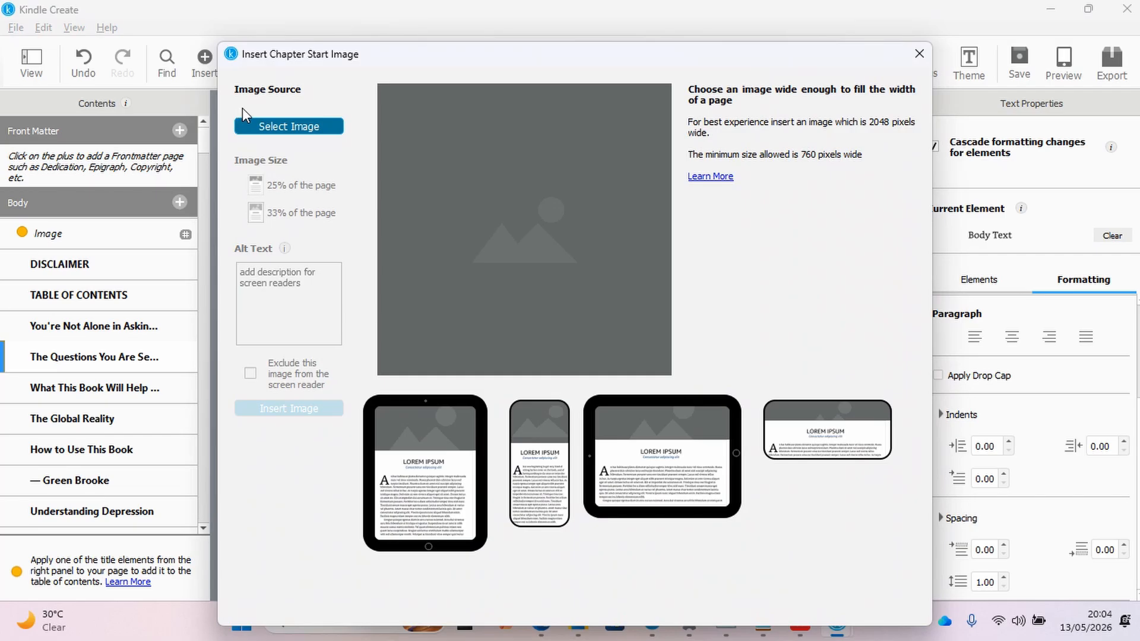
left_click(282, 132)
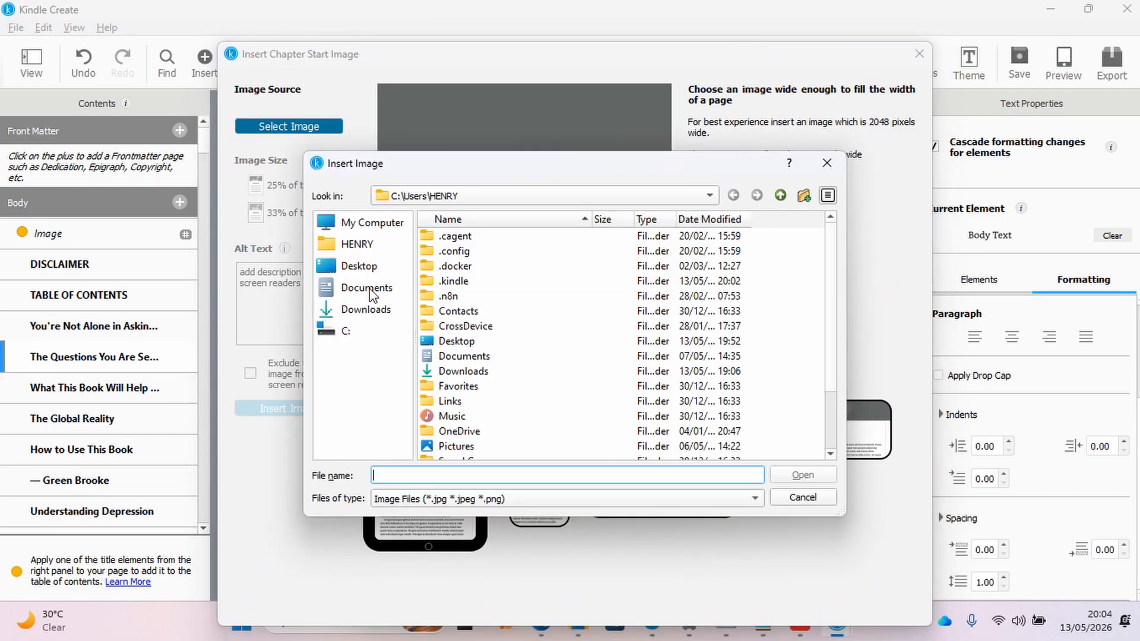
left_click(366, 309)
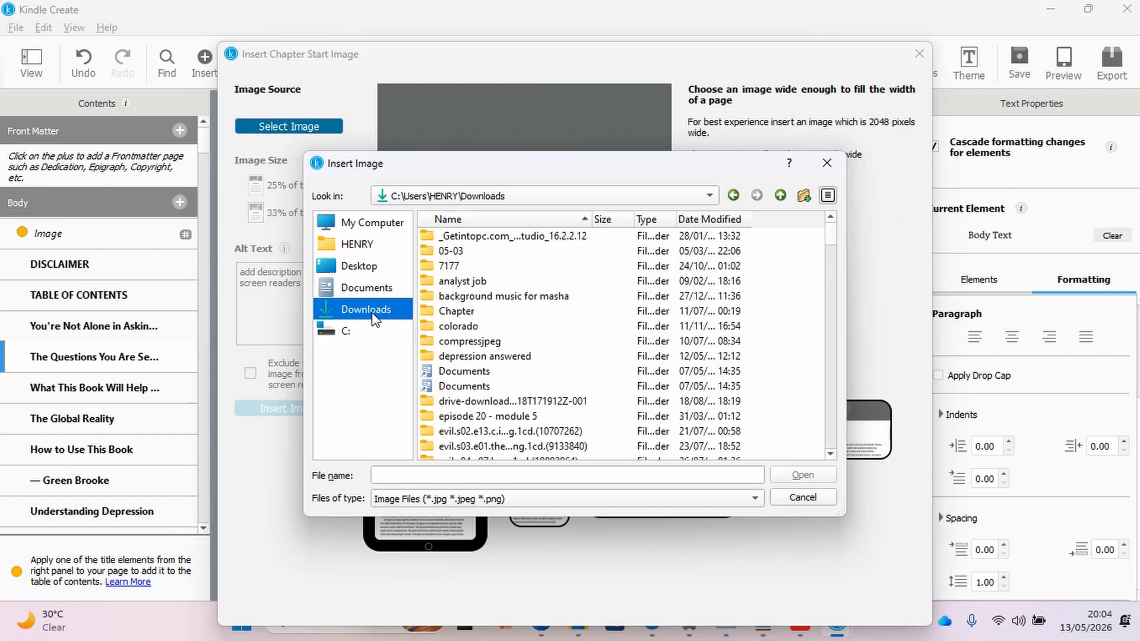
double_click(486, 356)
left_click(486, 356)
left_click(450, 265)
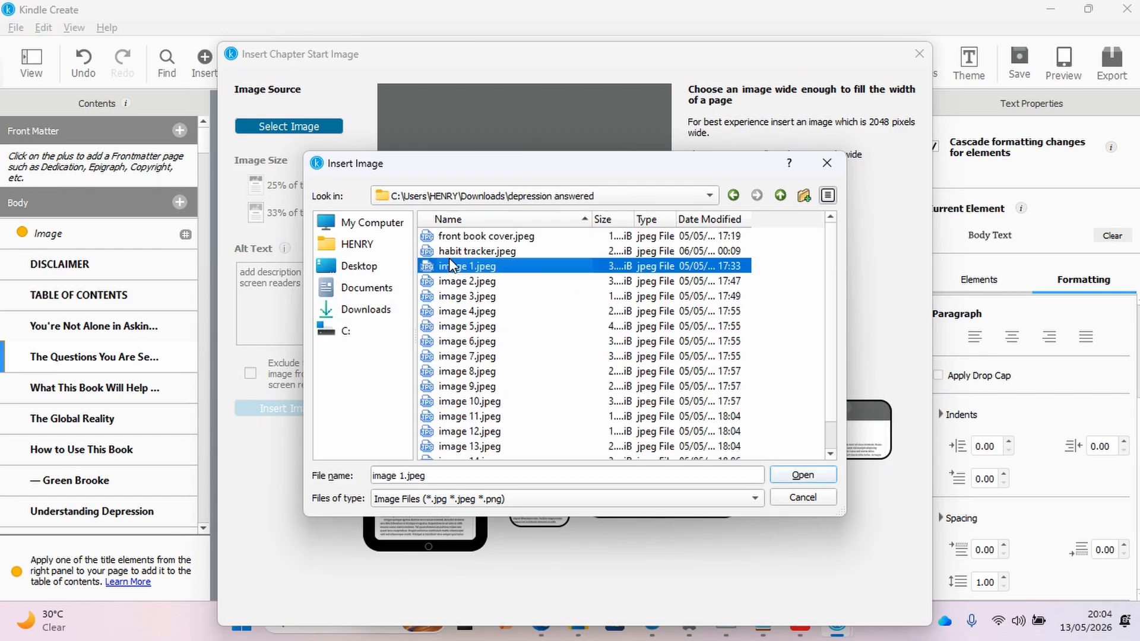
left_click(808, 475)
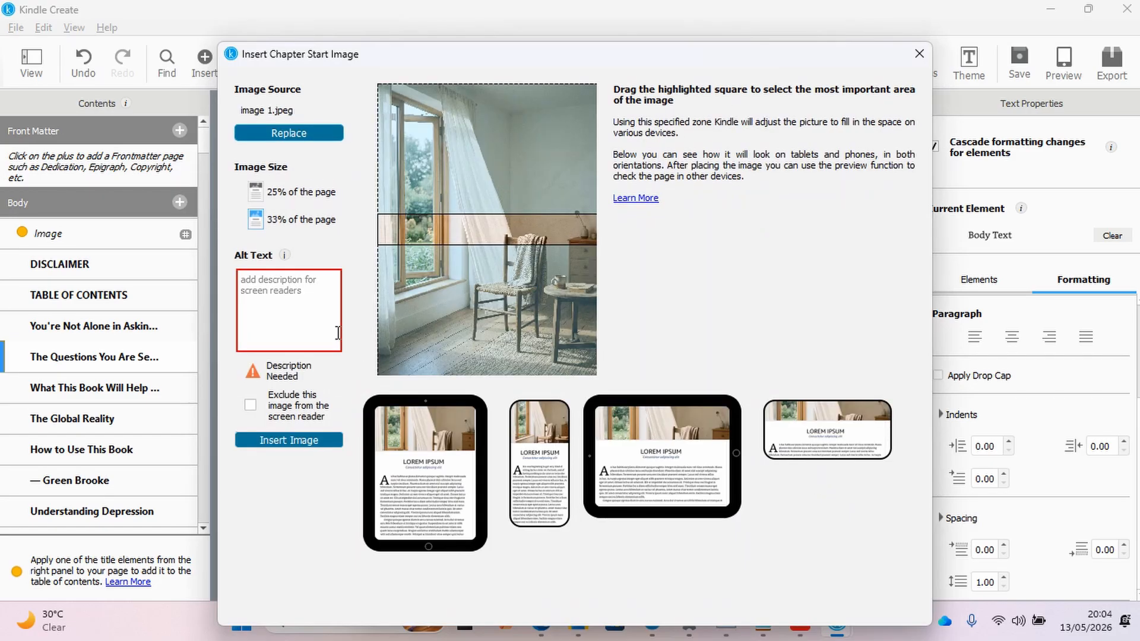
Step: Give the chapter start image the alt text "chair", size it to 33% of the page, and insert it
left_click(273, 291)
type("c")
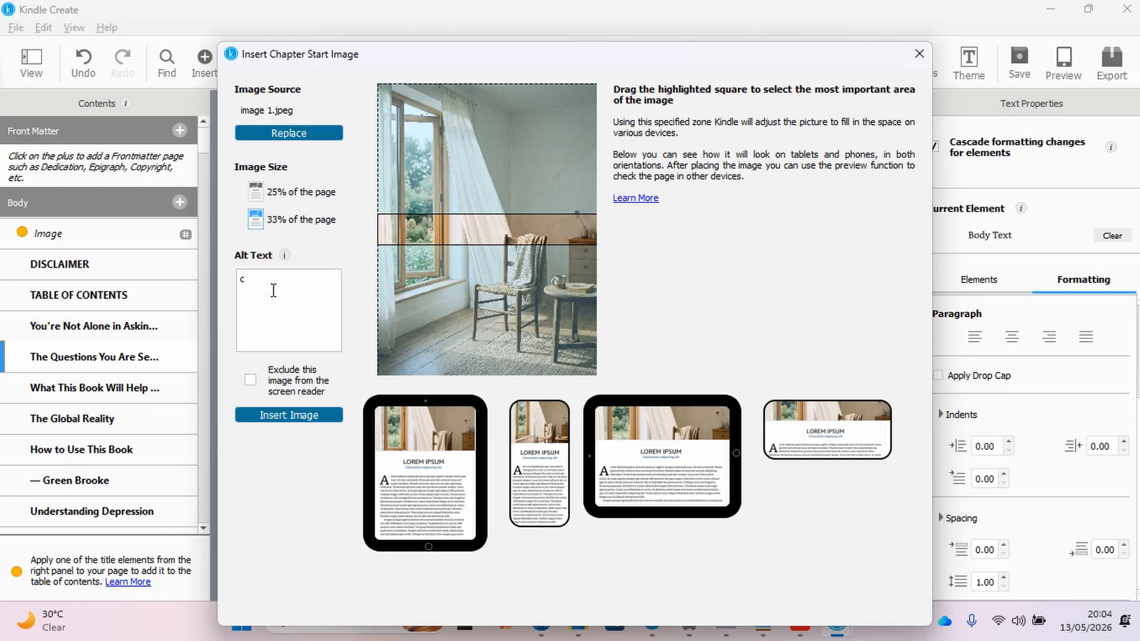
type("hair")
left_click(281, 191)
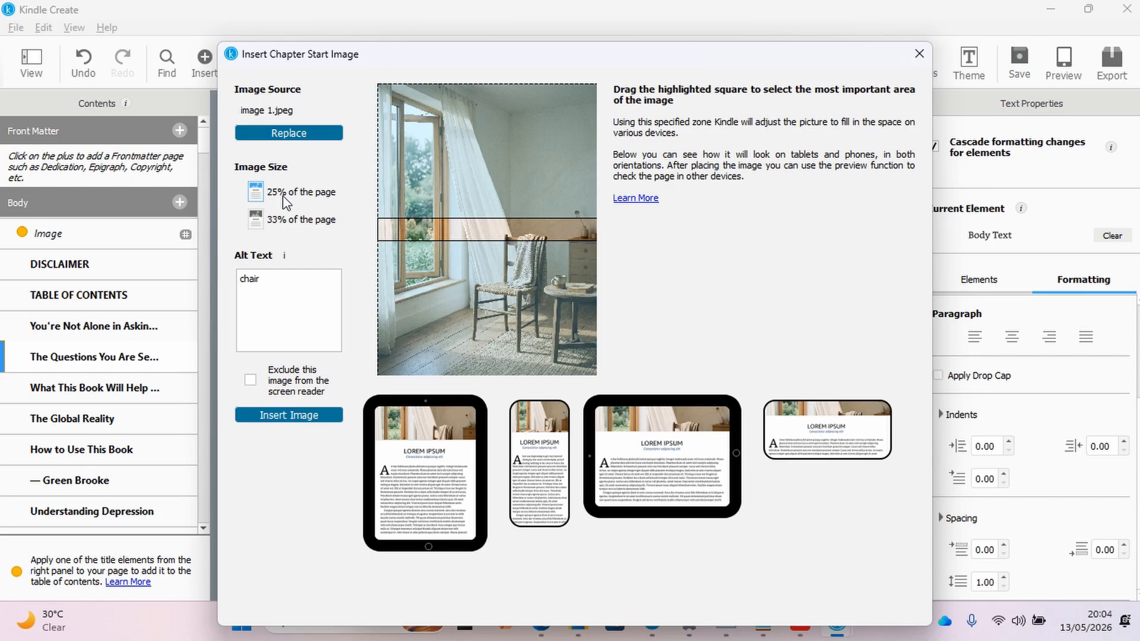
left_click(283, 220)
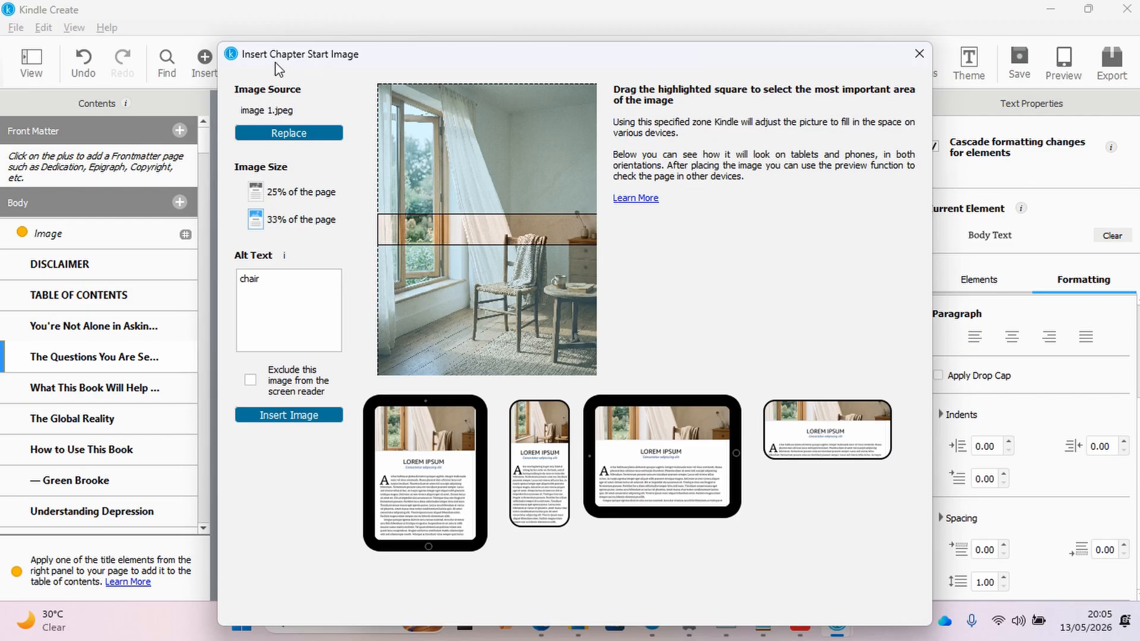
left_click(291, 415)
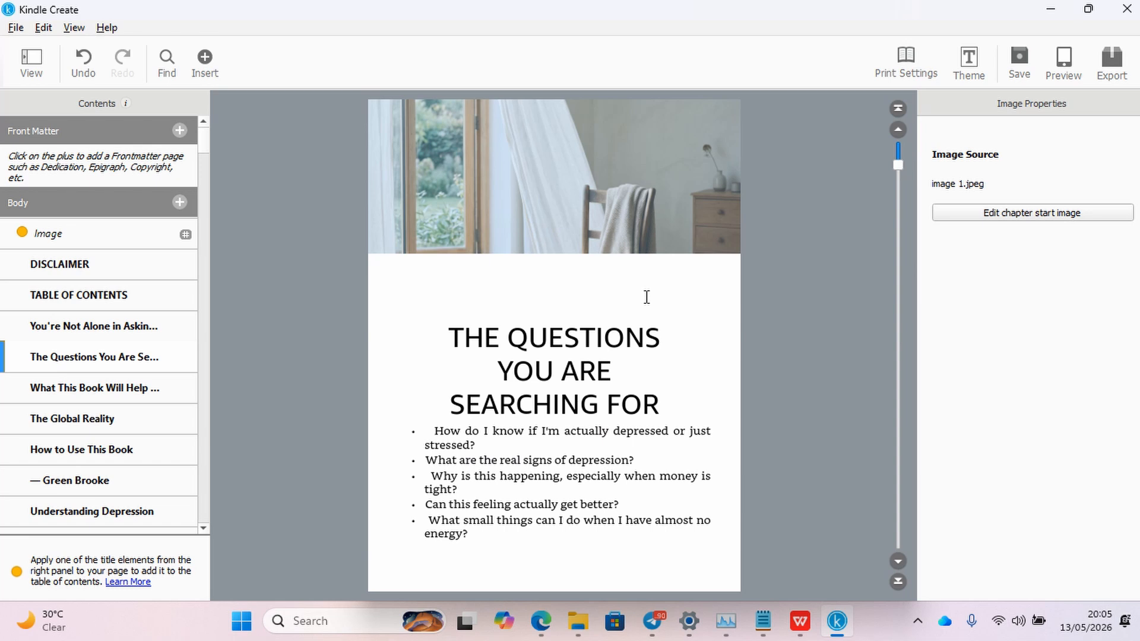
Step: Check the page before the new chapter start image, select the image, and view the available insert options
left_click(898, 130)
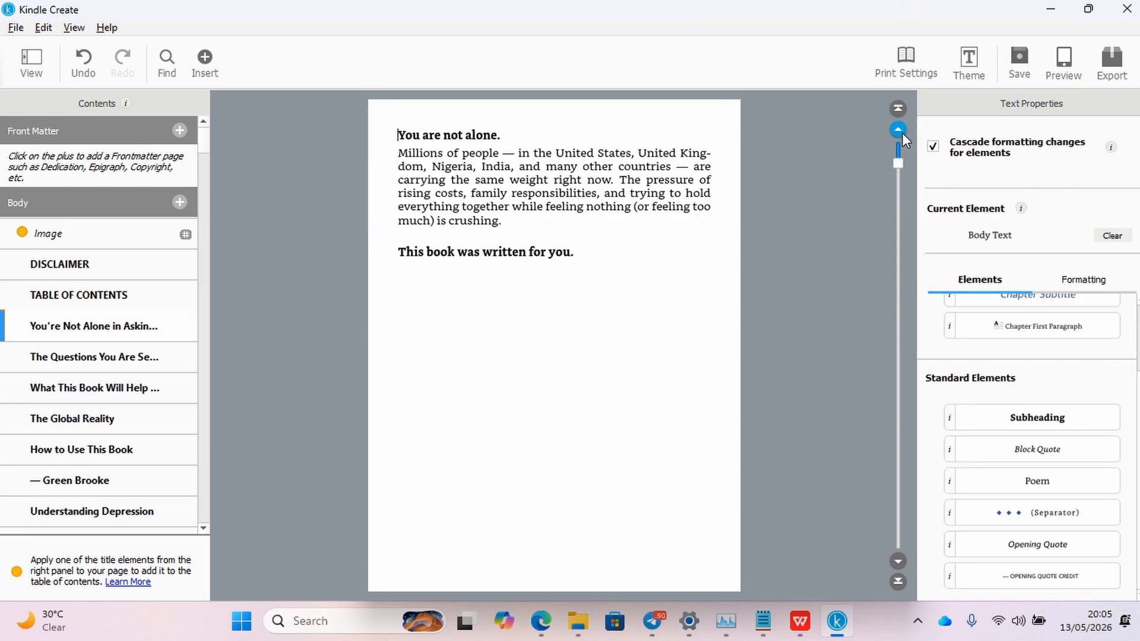
left_click(899, 559)
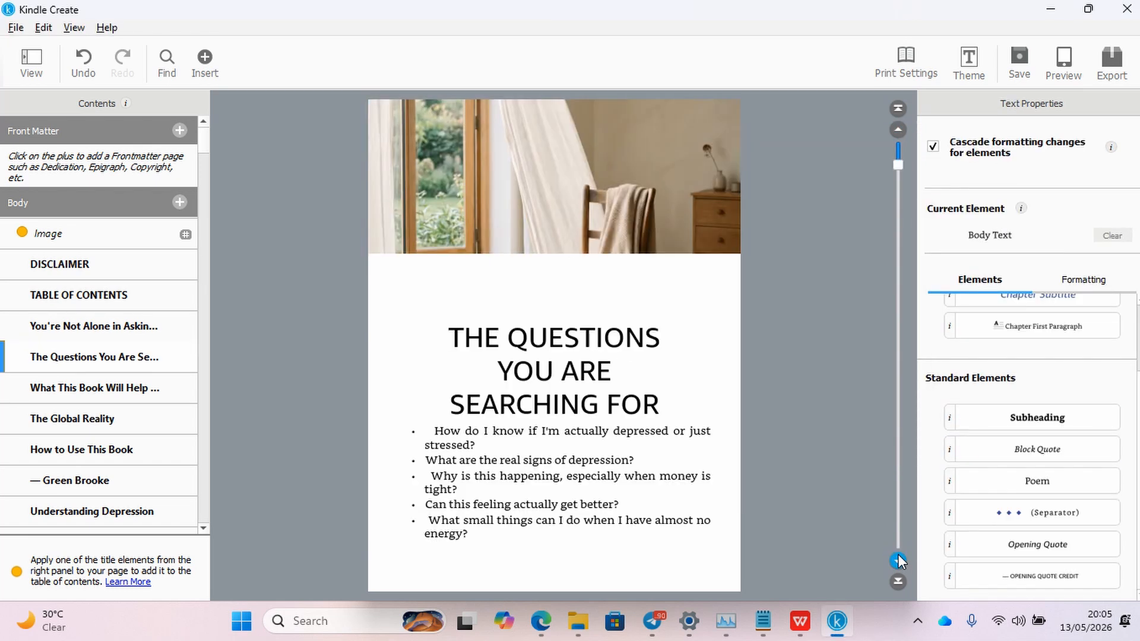
left_click(492, 165)
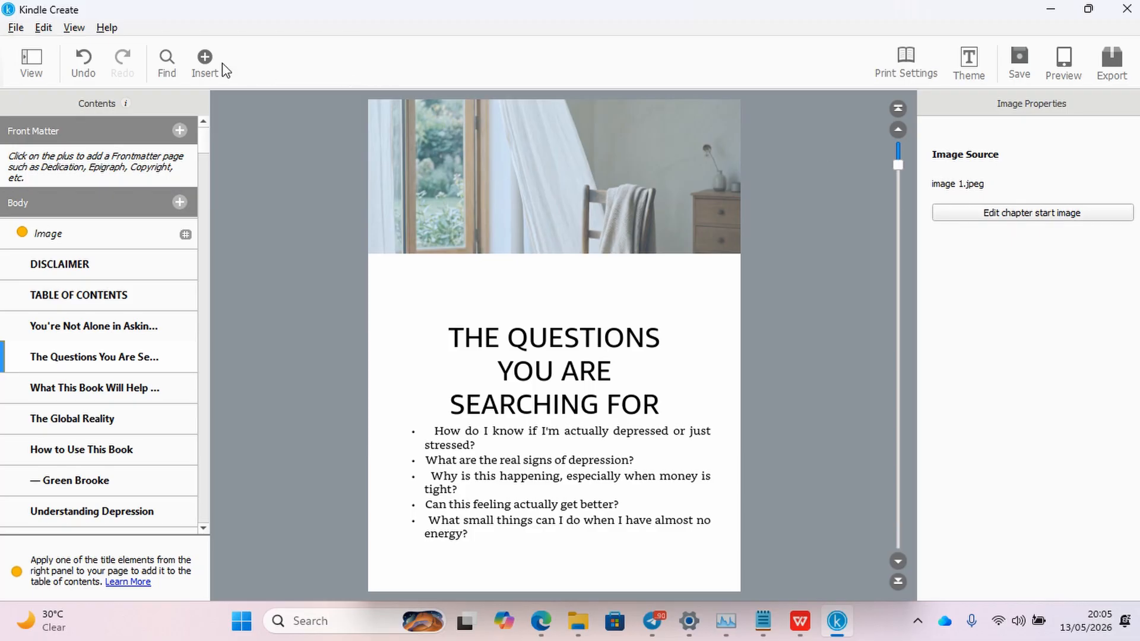
left_click(204, 59)
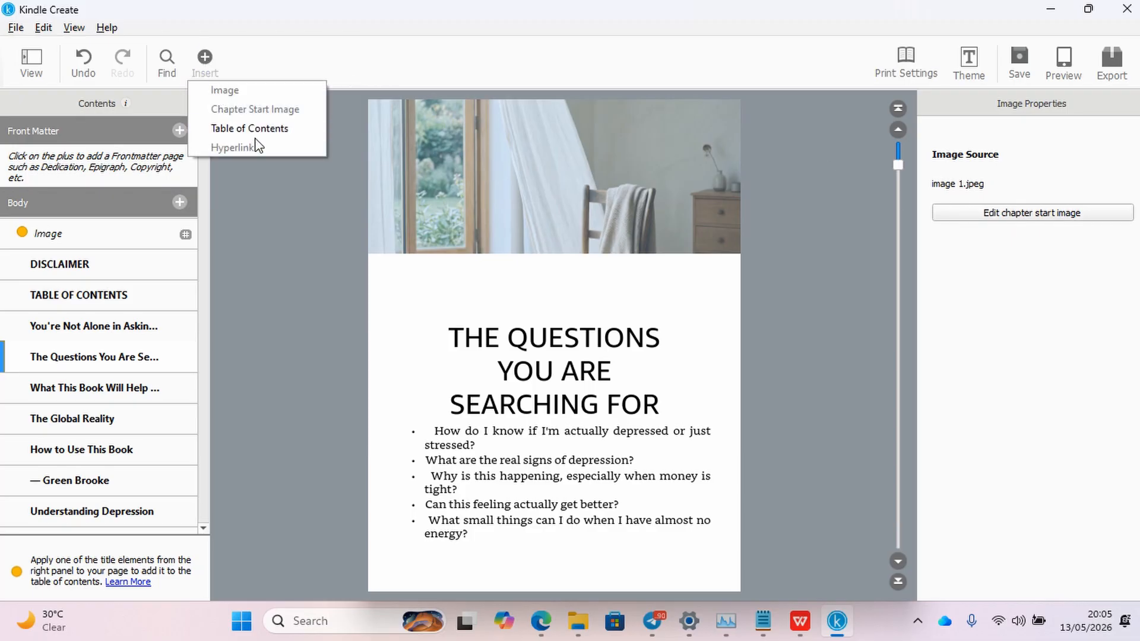
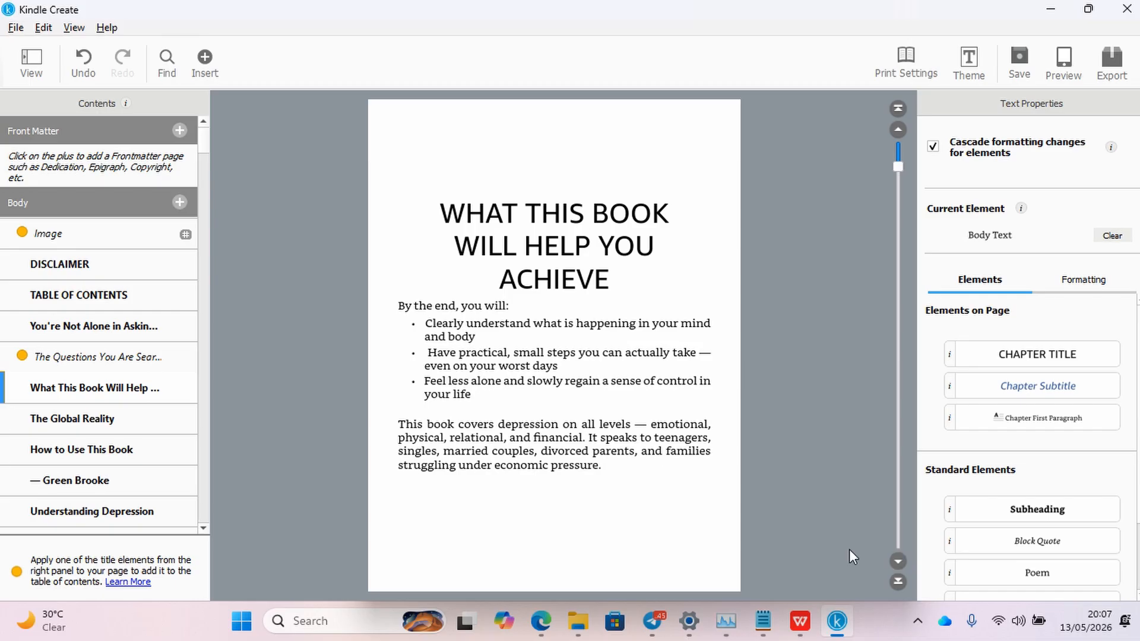
Step: Clear the chapter title element from "What This Book Will Help You Achieve" and format the line as a Subheading
left_click(612, 274)
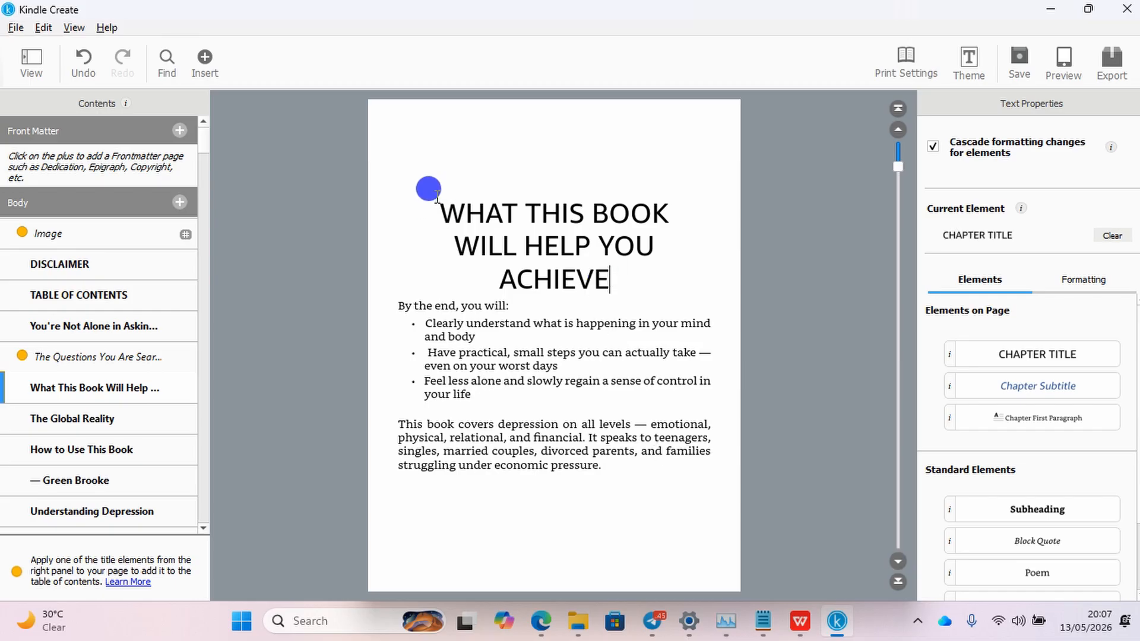
left_click(1112, 236)
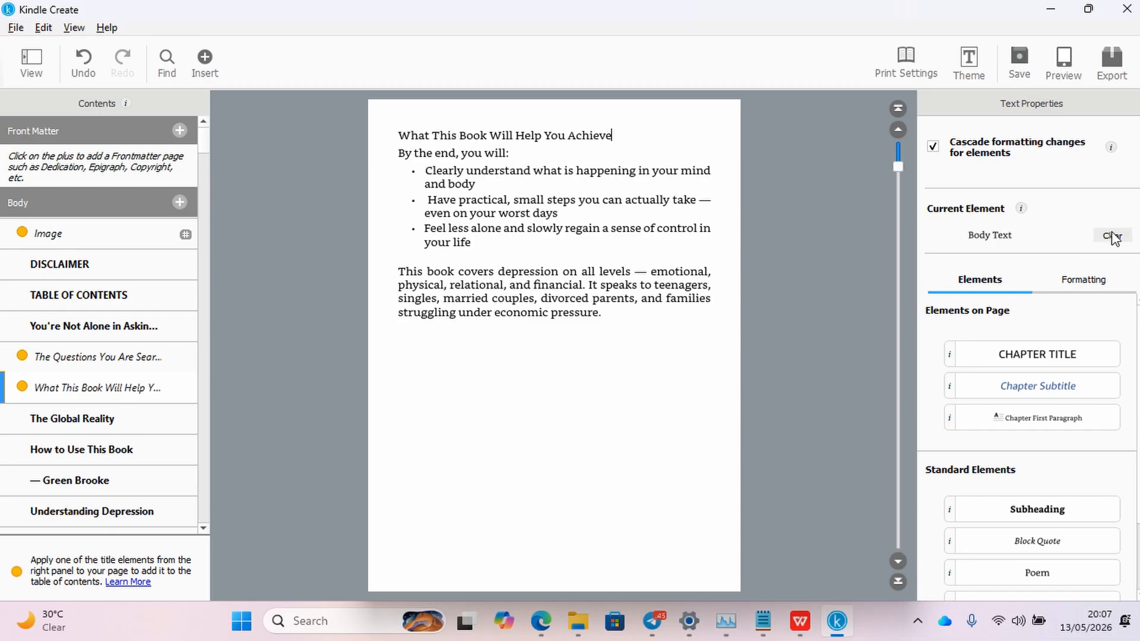
left_click_drag(615, 134, 384, 123)
left_click_drag(612, 134, 399, 131)
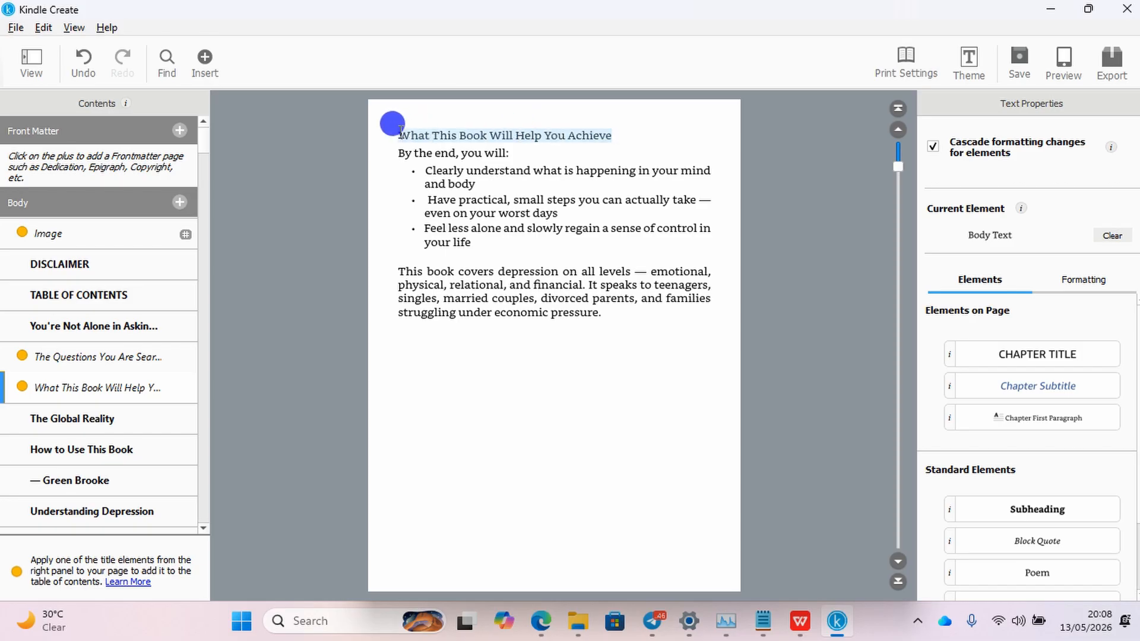
left_click(1049, 511)
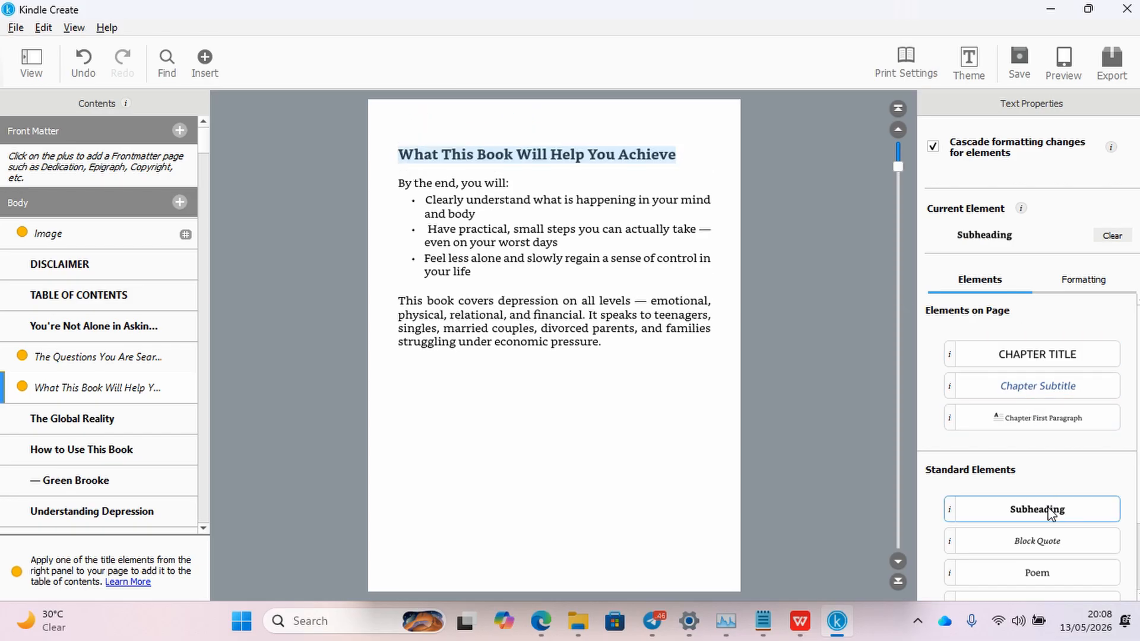
left_click(566, 497)
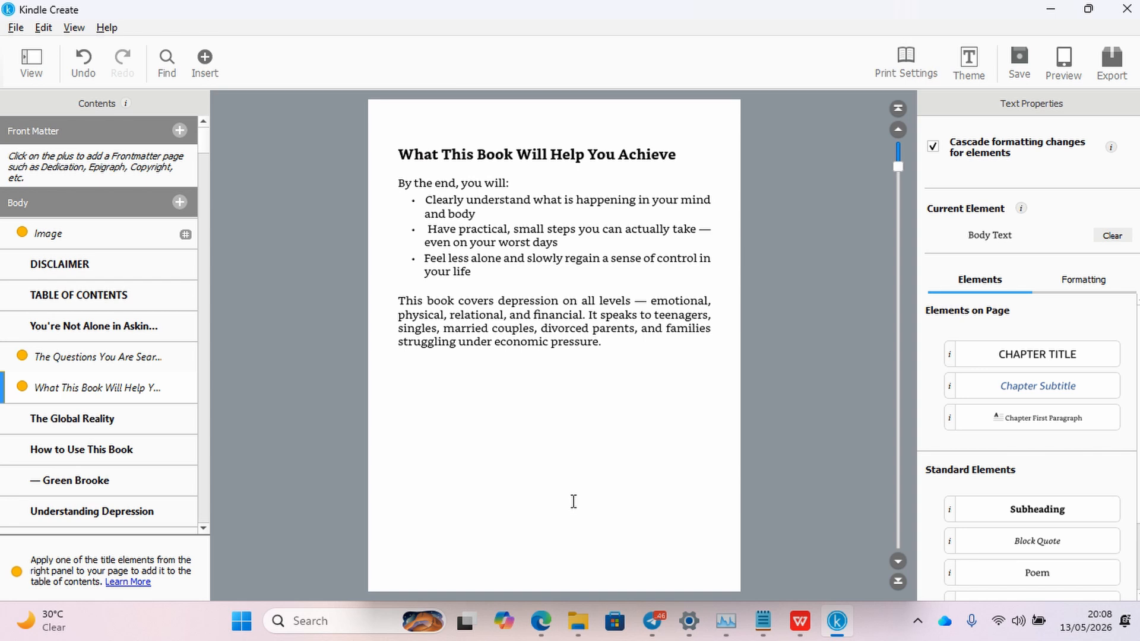
Step: Start exporting the book in both KPF and EPUB formats
left_click(1110, 57)
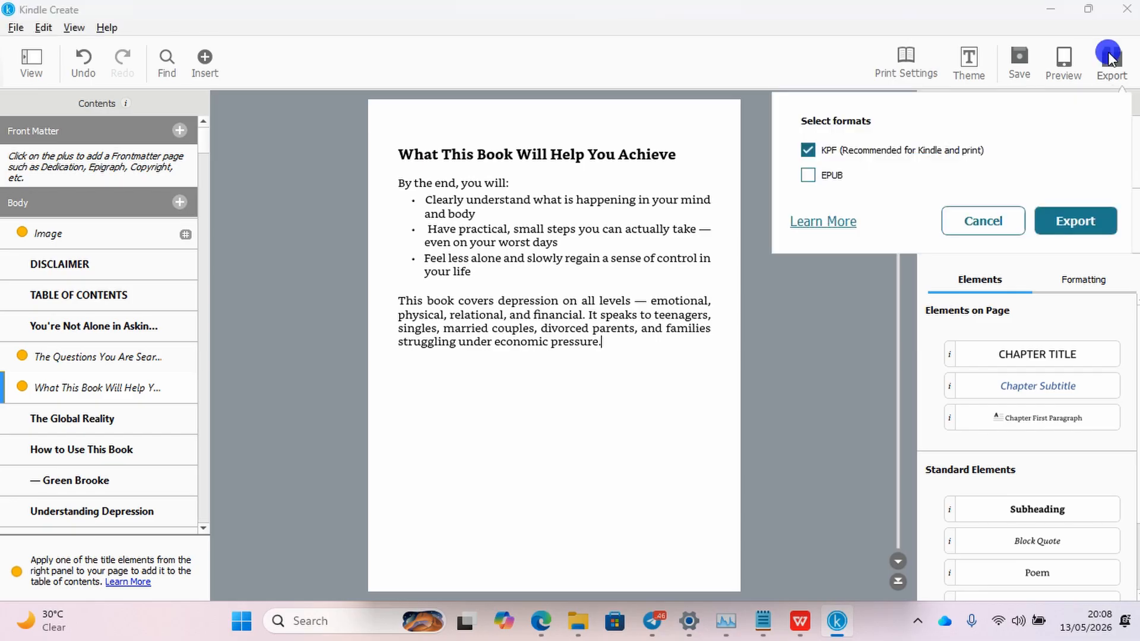
left_click(809, 176)
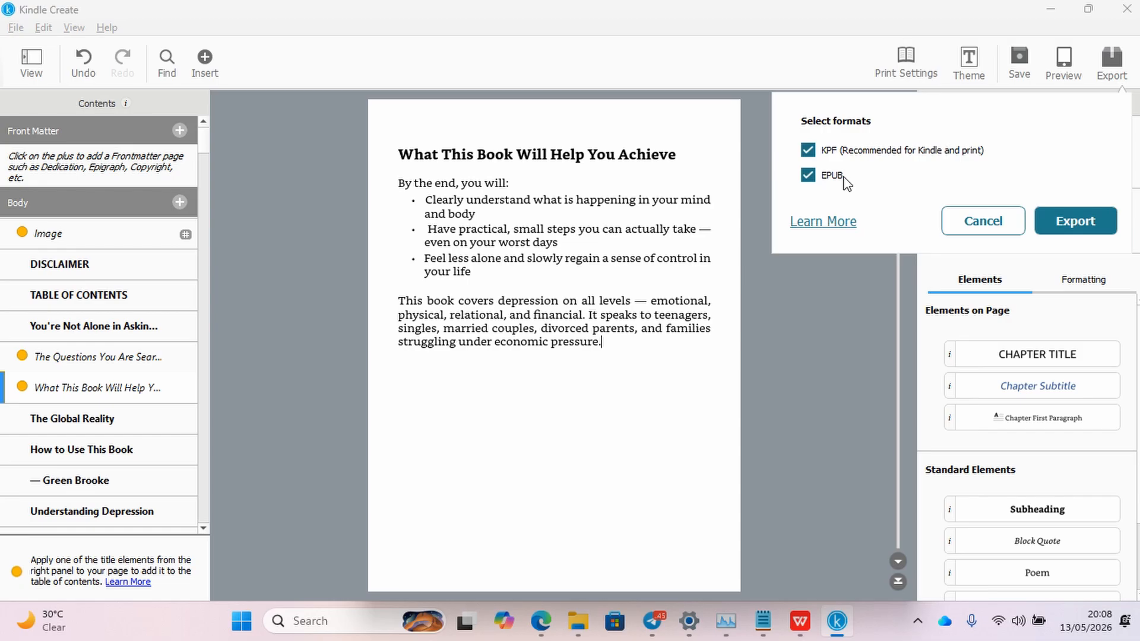
left_click(1066, 224)
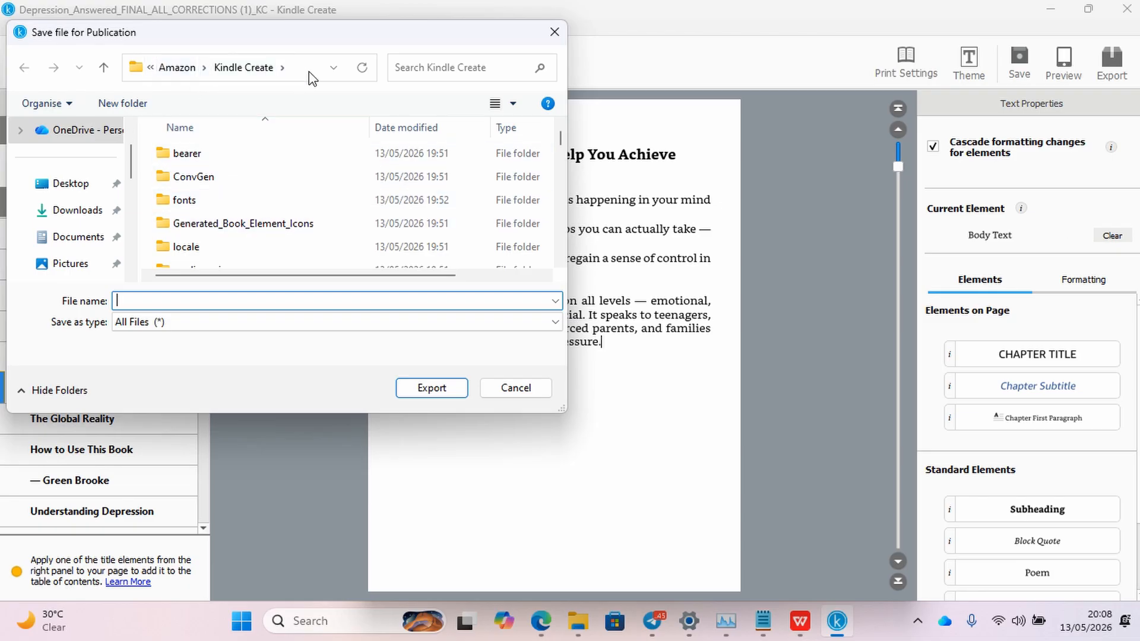
Step: Save the export in the Downloads folder under the file name "depression kindle tutorial"
left_click(334, 68)
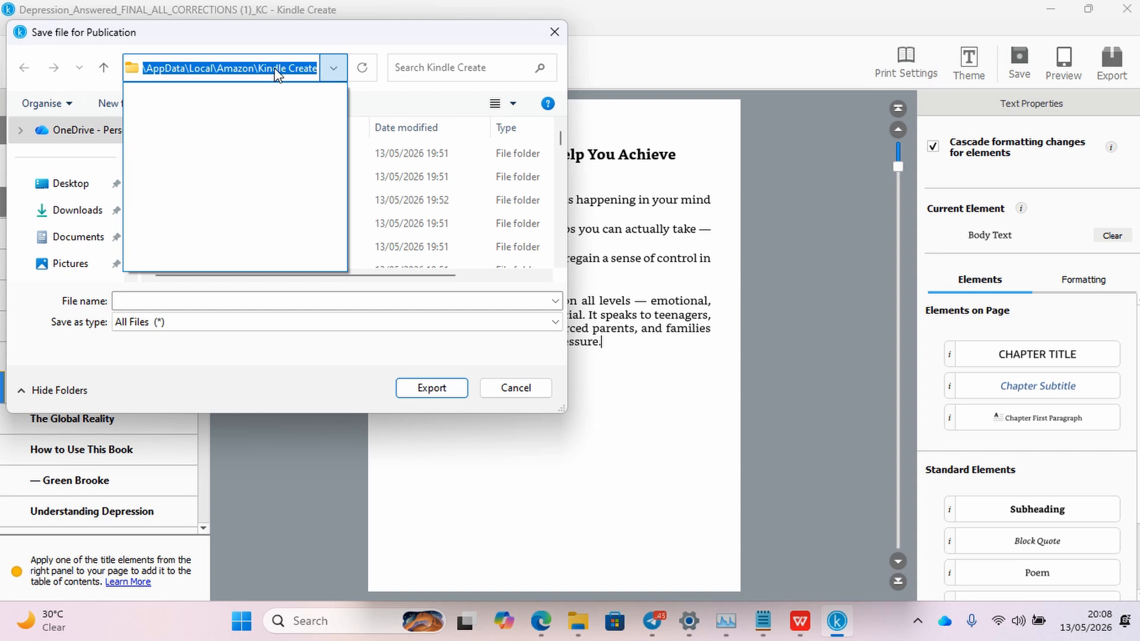
left_click(432, 118)
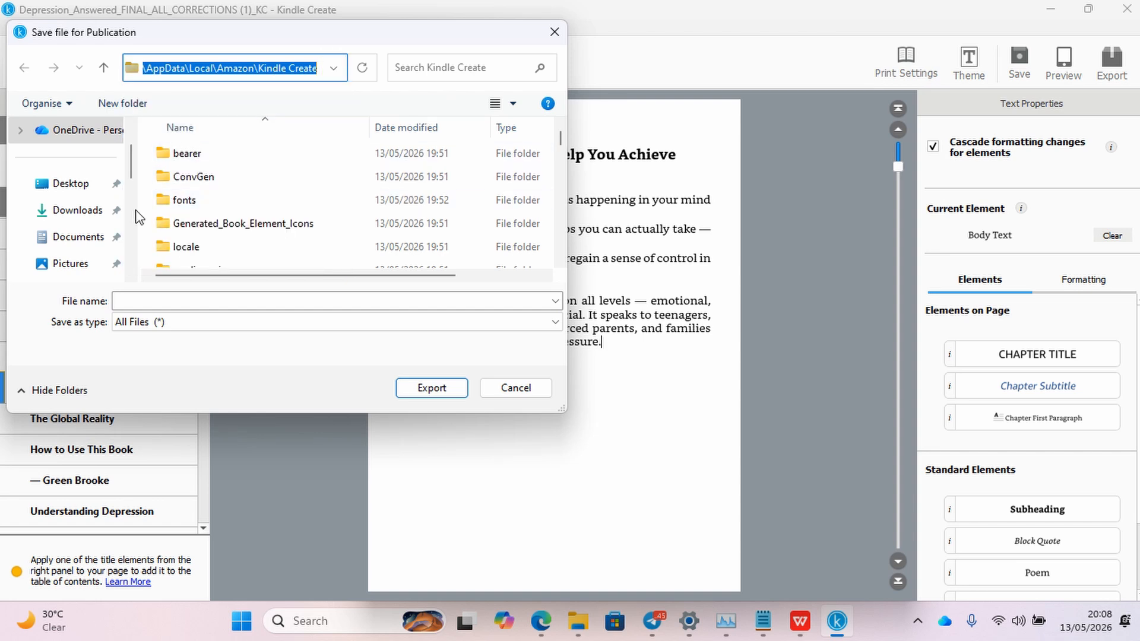
left_click(65, 213)
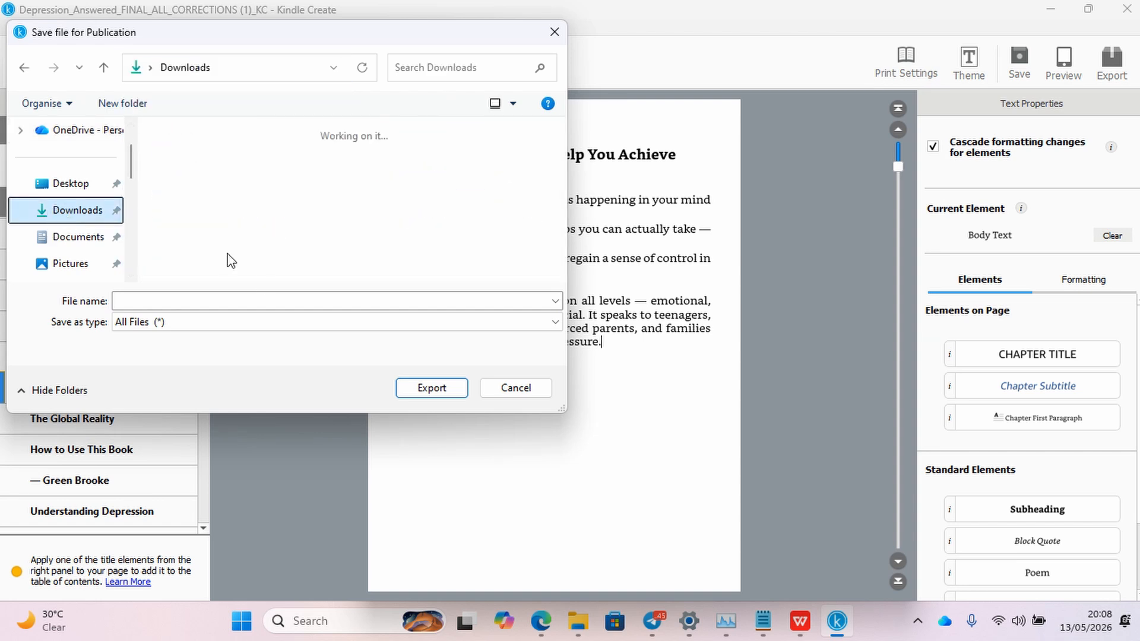
left_click(249, 304)
type("d")
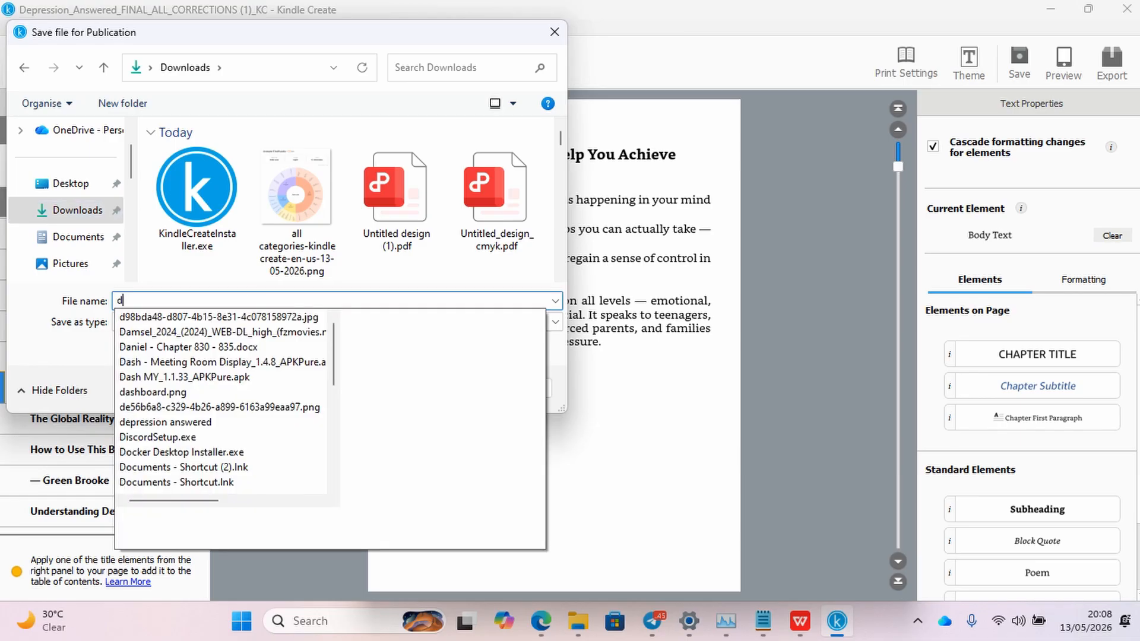
type("epression")
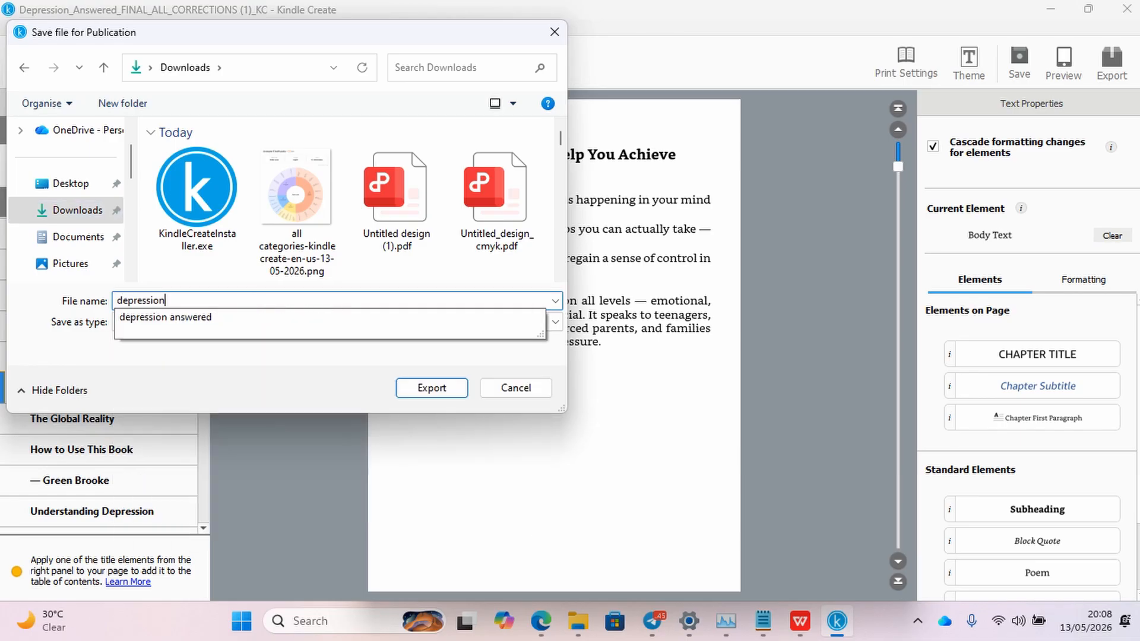
type(" kind")
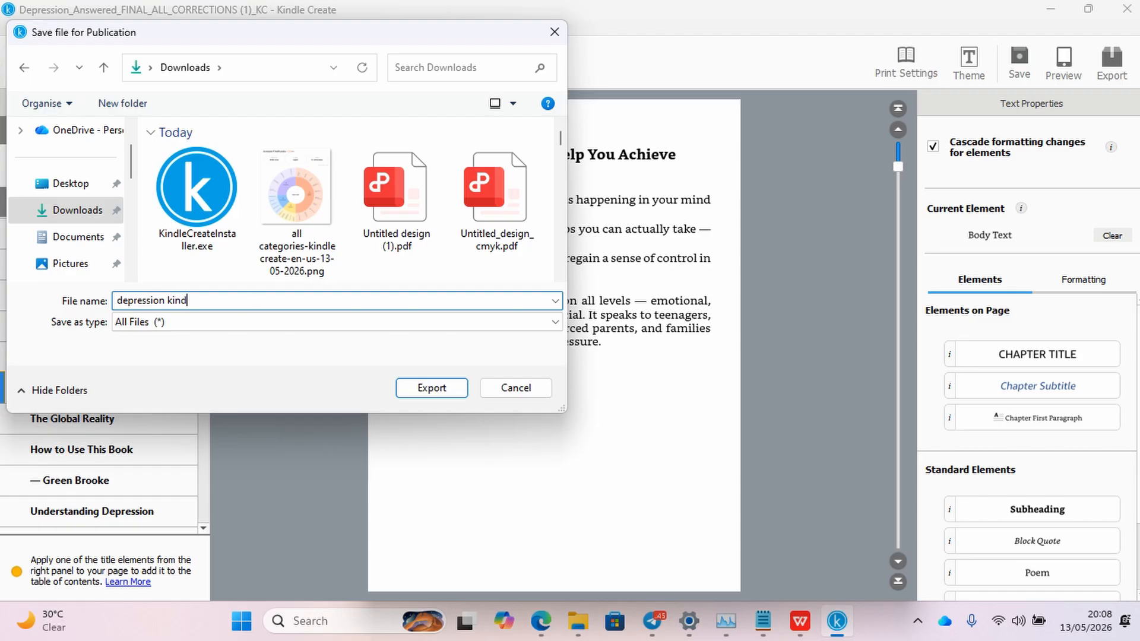
type("le tutorial")
left_click(425, 390)
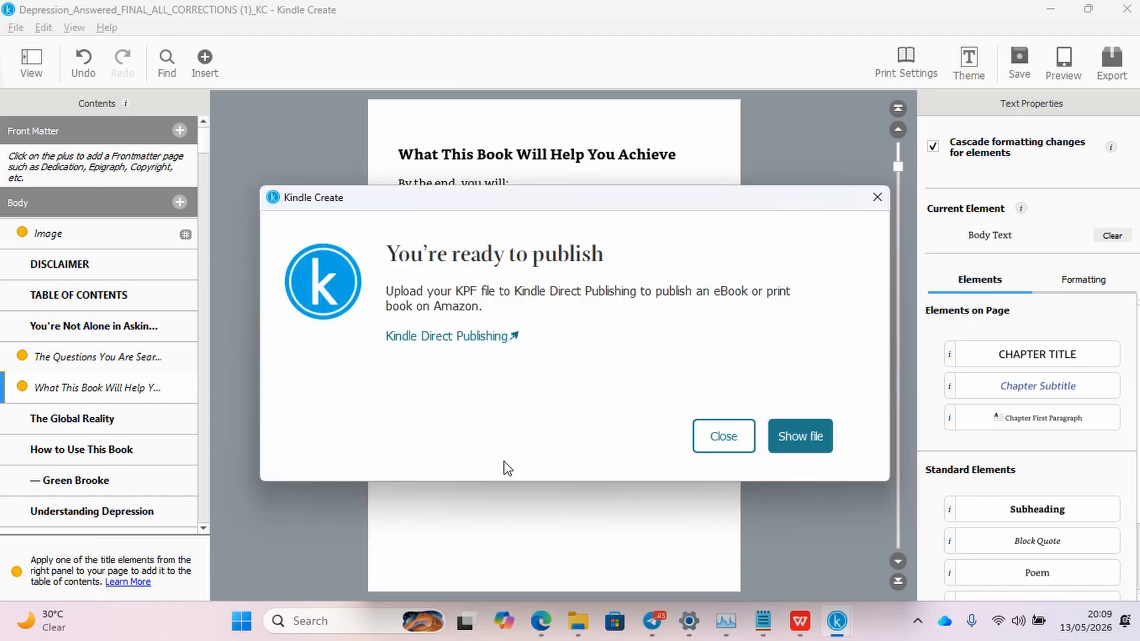
Step: Show the exported files in File Explorer and open the KPF folder
right_click(504, 345)
left_click(555, 354)
left_click(799, 437)
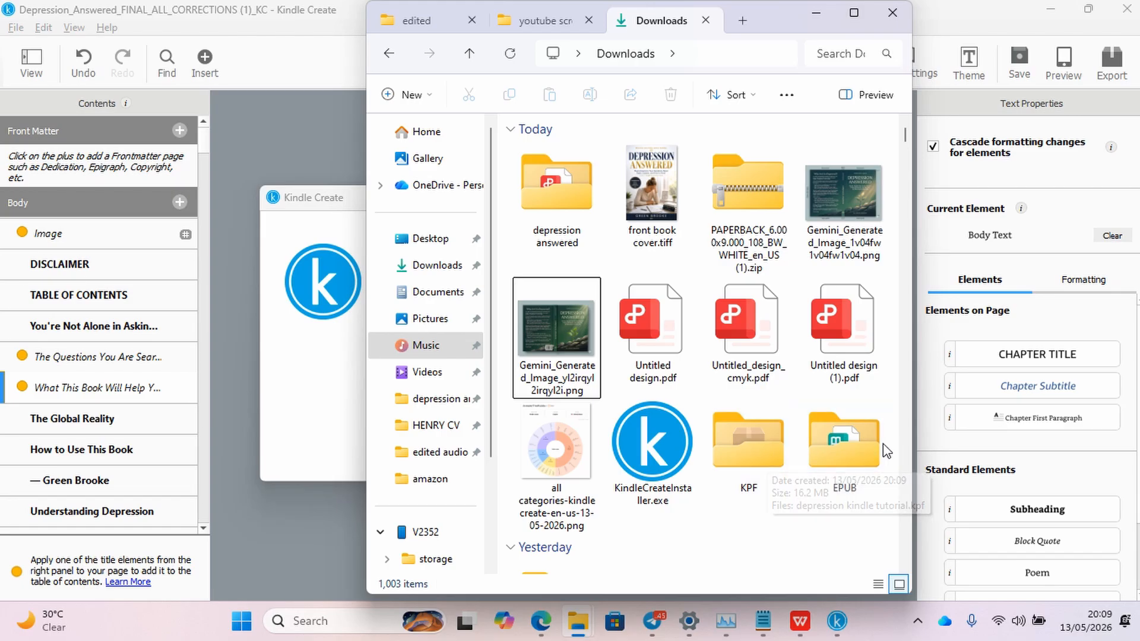
left_click(752, 429)
double_click(752, 428)
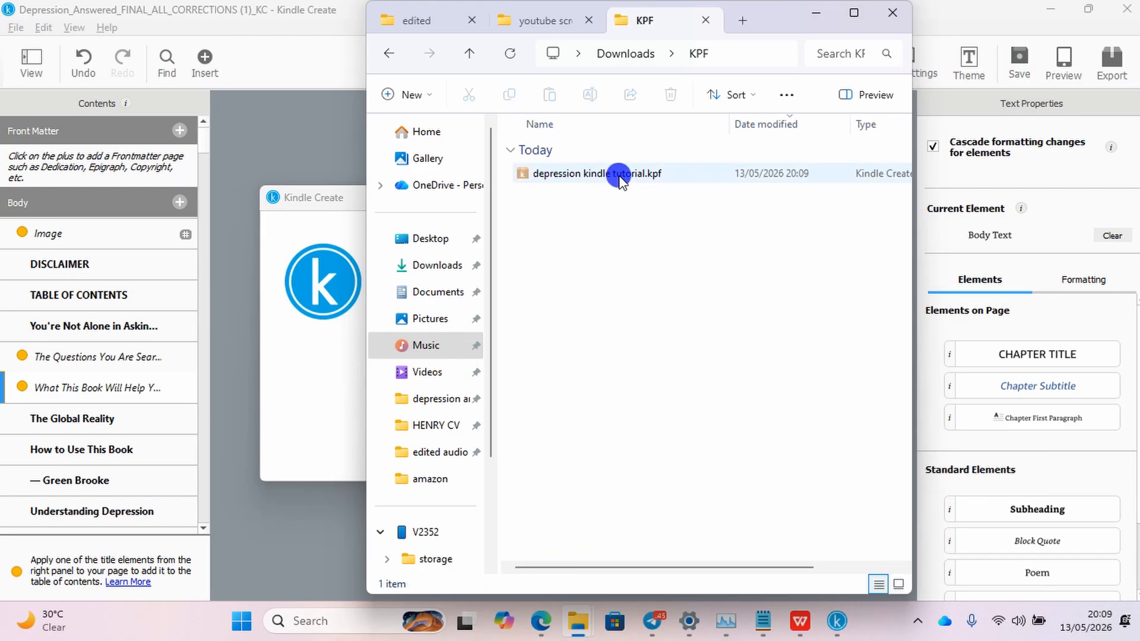
Step: Try to open depression kindle tutorial.kpf with Notepad just once, and return to the KPF folder
left_click(621, 180)
double_click(620, 180)
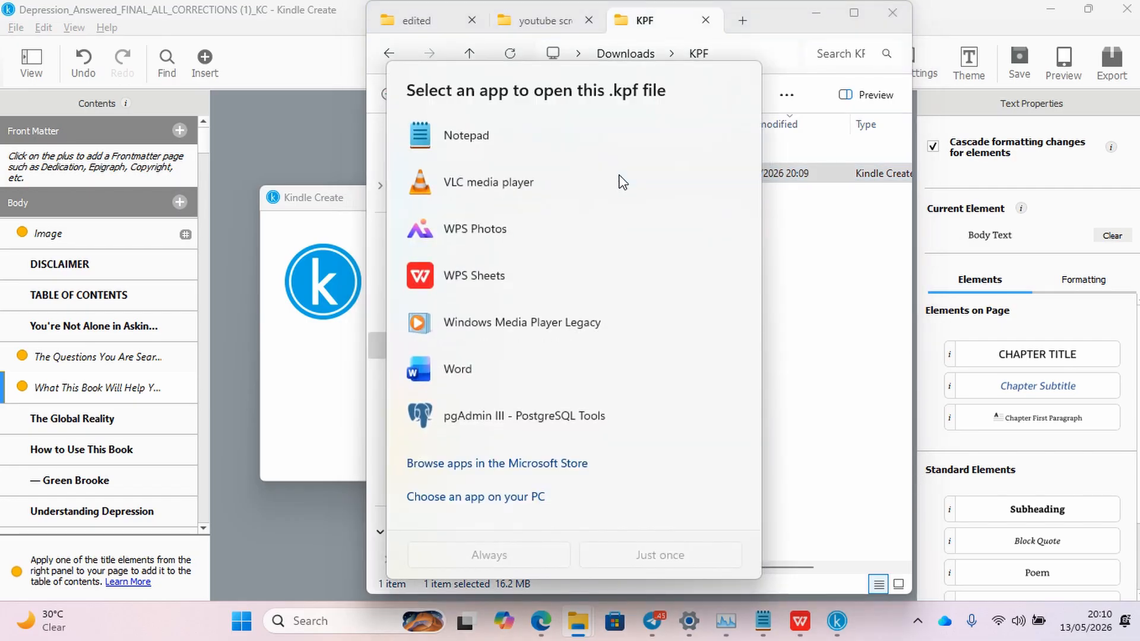
left_click(527, 146)
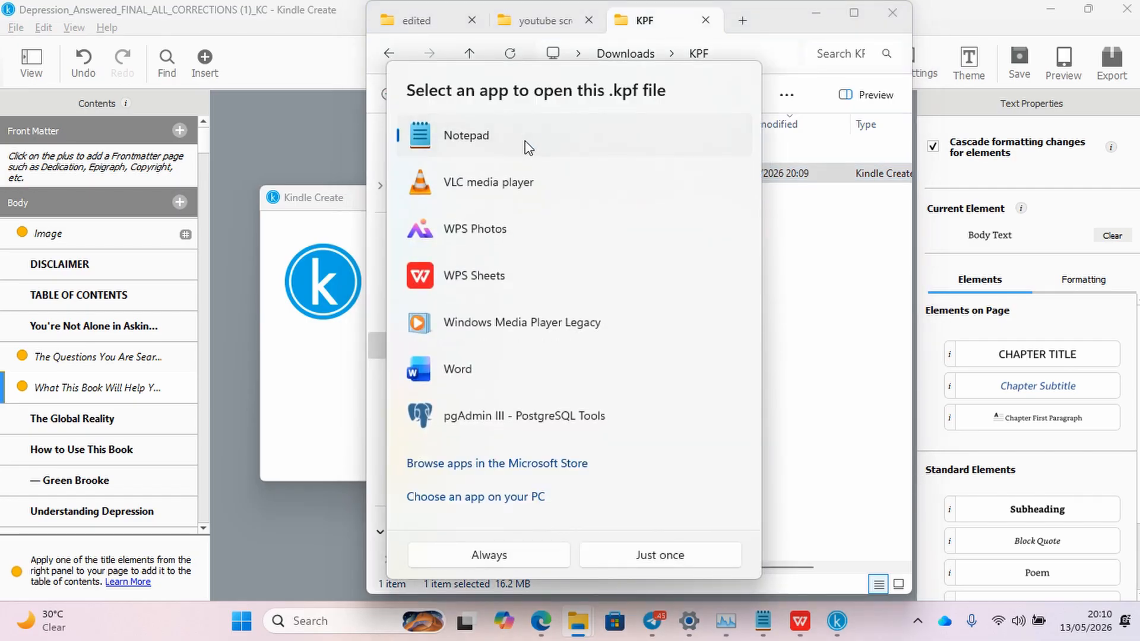
left_click(663, 556)
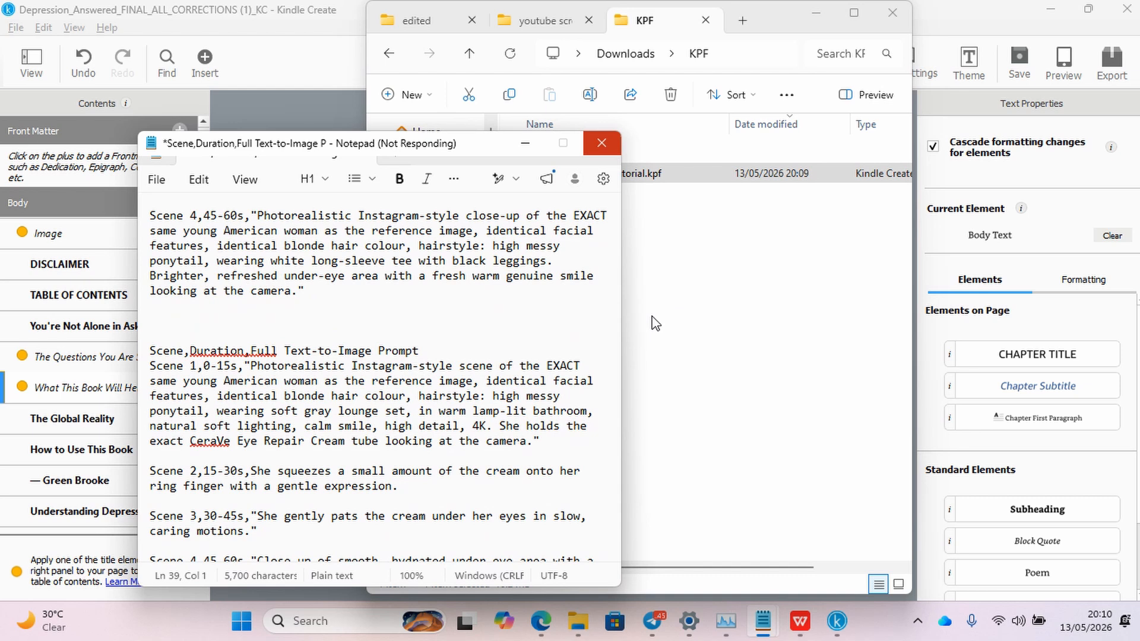
left_click(724, 300)
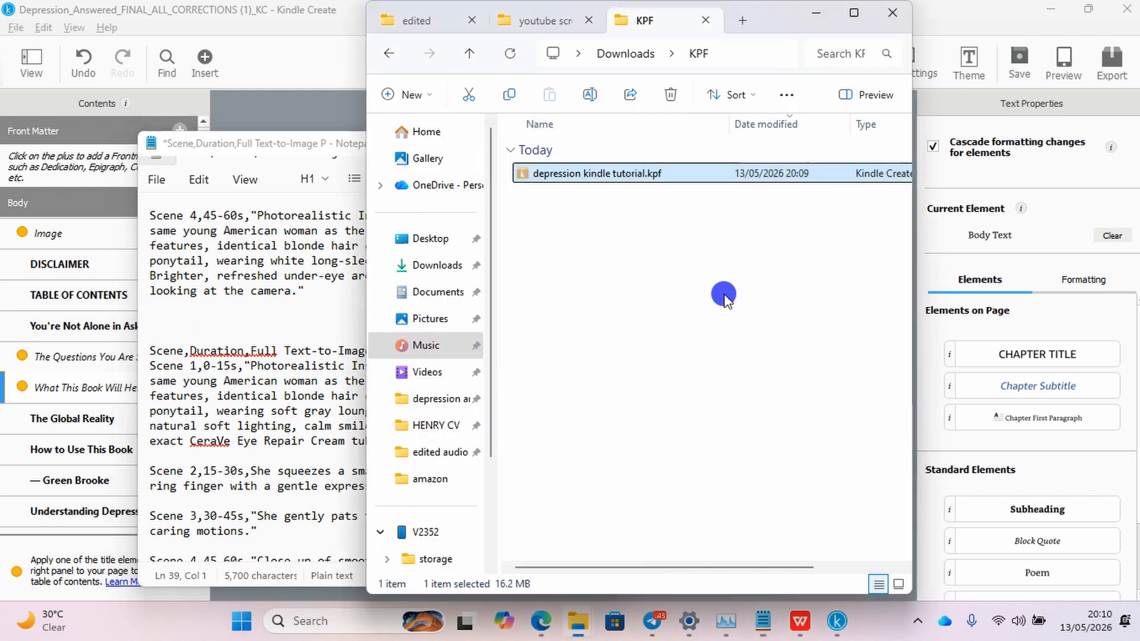
Step: Go back to Downloads and open depression kindle tutorial.epub from the EPUB folder
left_click(470, 54)
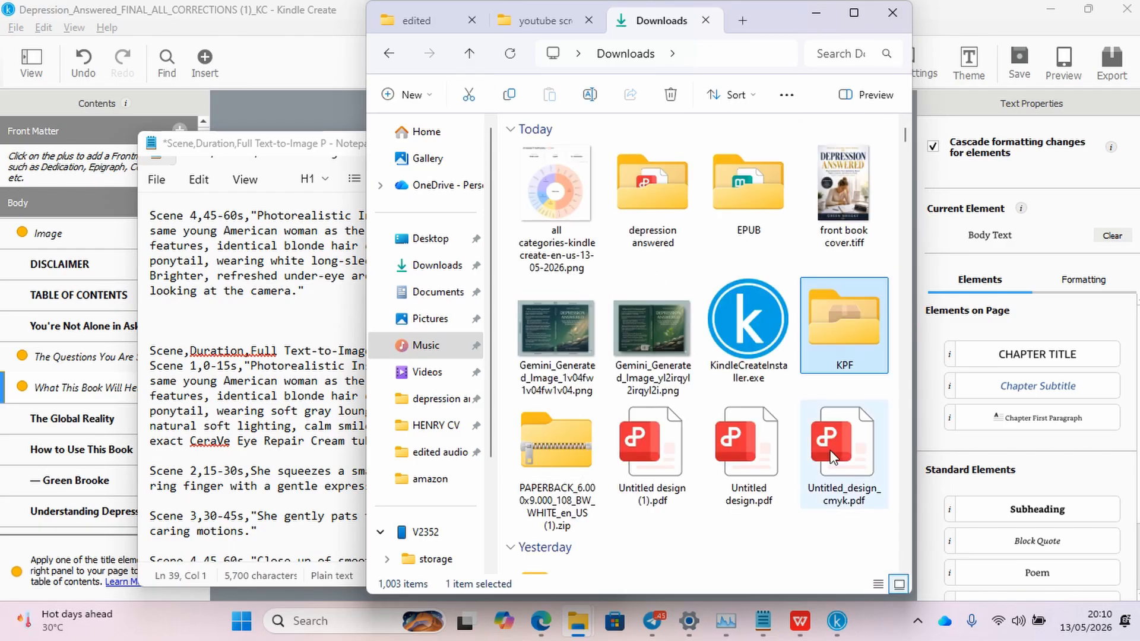
double_click(747, 205)
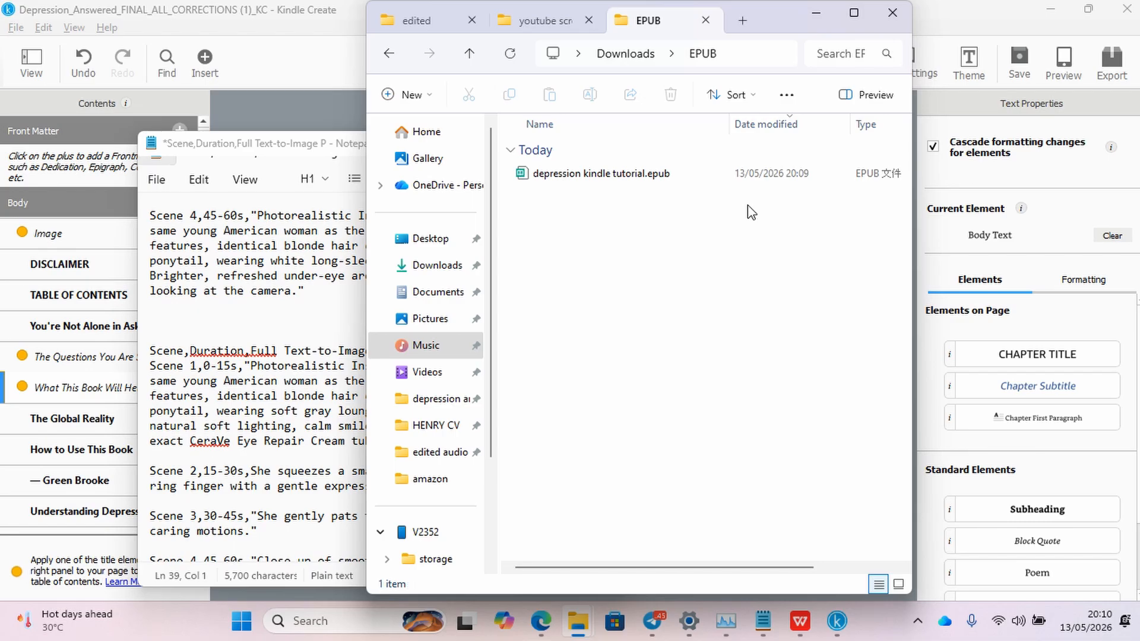
double_click(648, 185)
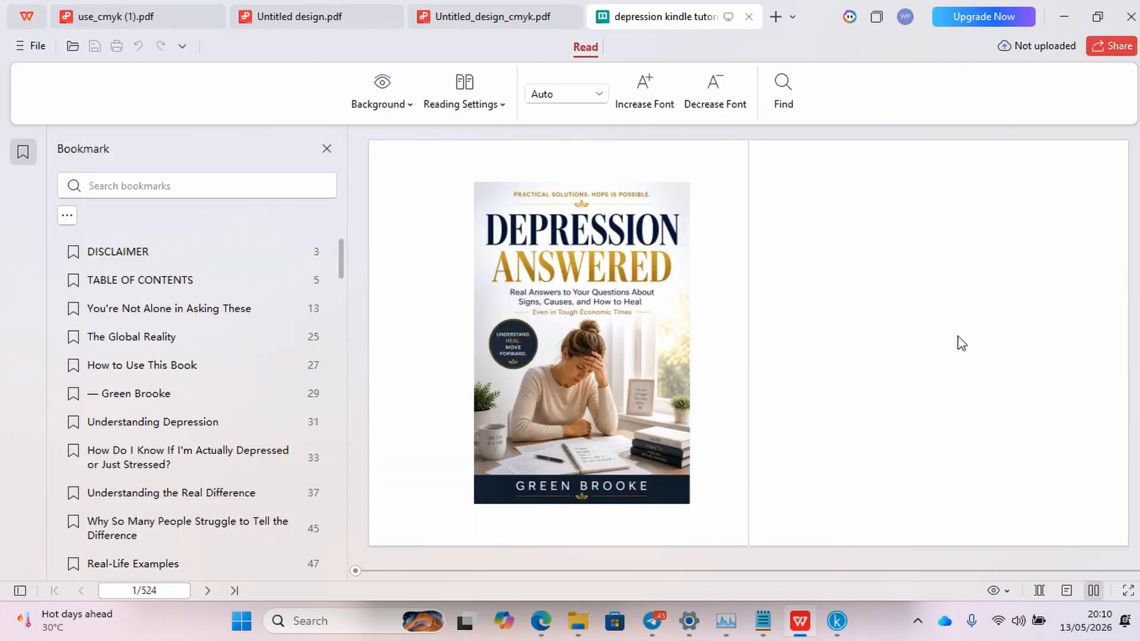
Step: Check the cover, disclaimer, table of contents and first chapter image in the exported EPUB, and minimize the reader
scroll(972, 505, "down", 3)
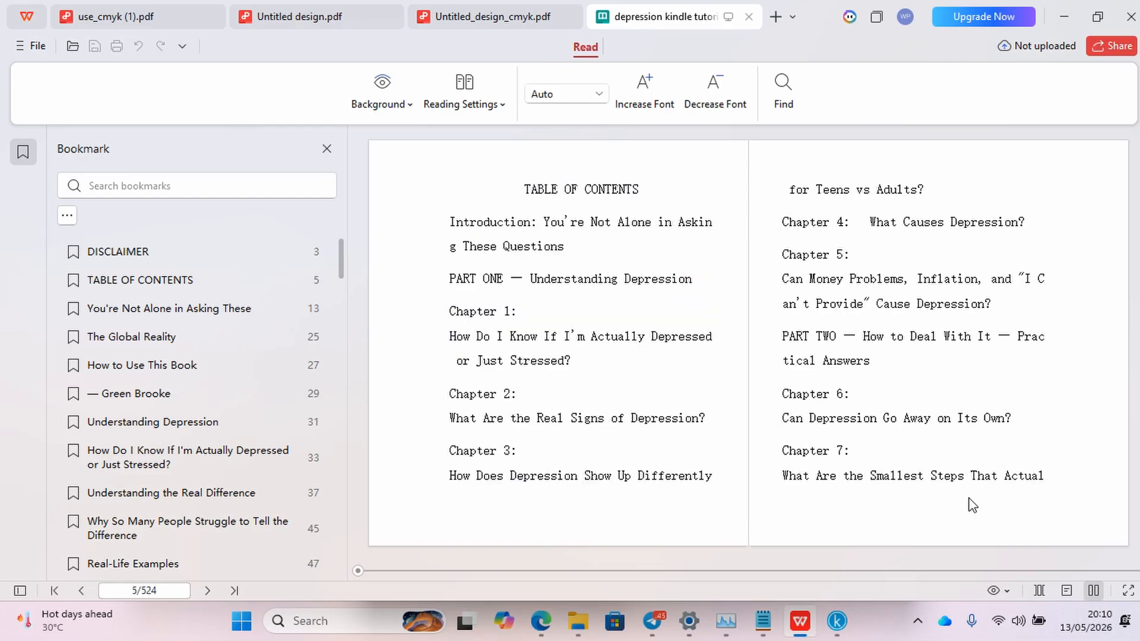
scroll(972, 505, "down", 8)
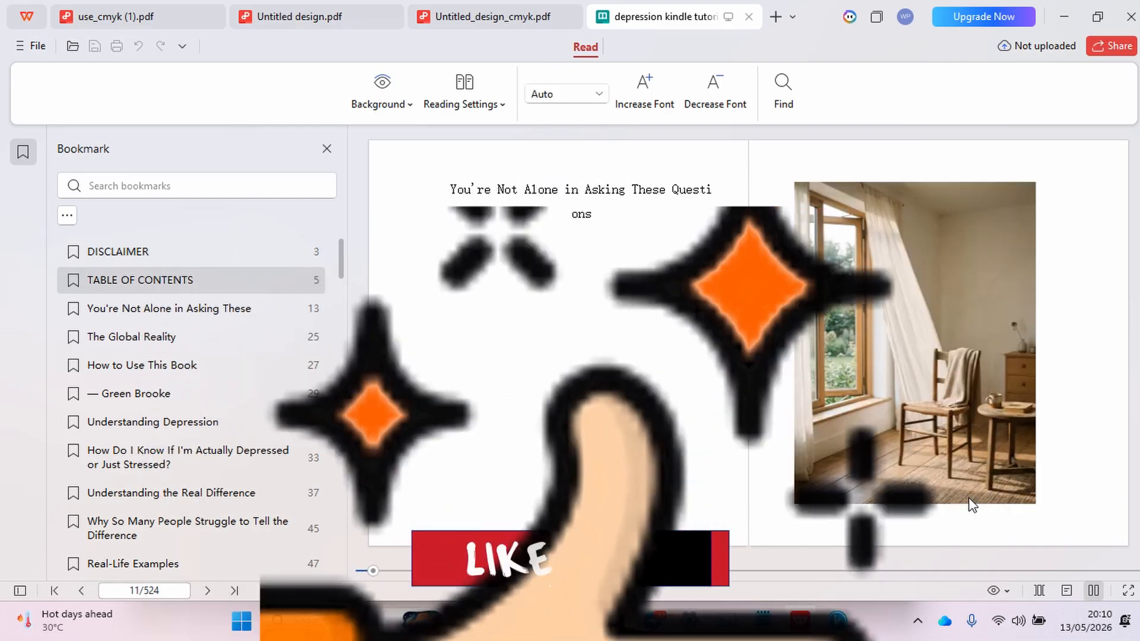
scroll(969, 499, "up", 8)
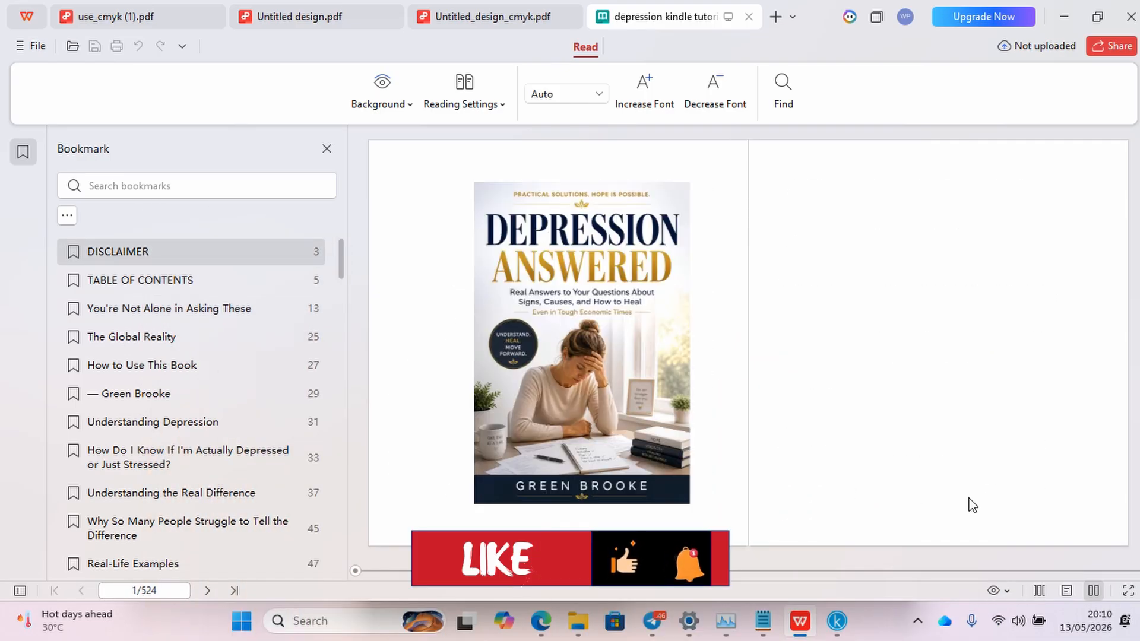
scroll(972, 505, "down", 3)
scroll(973, 505, "down", 2)
scroll(972, 505, "up", 4)
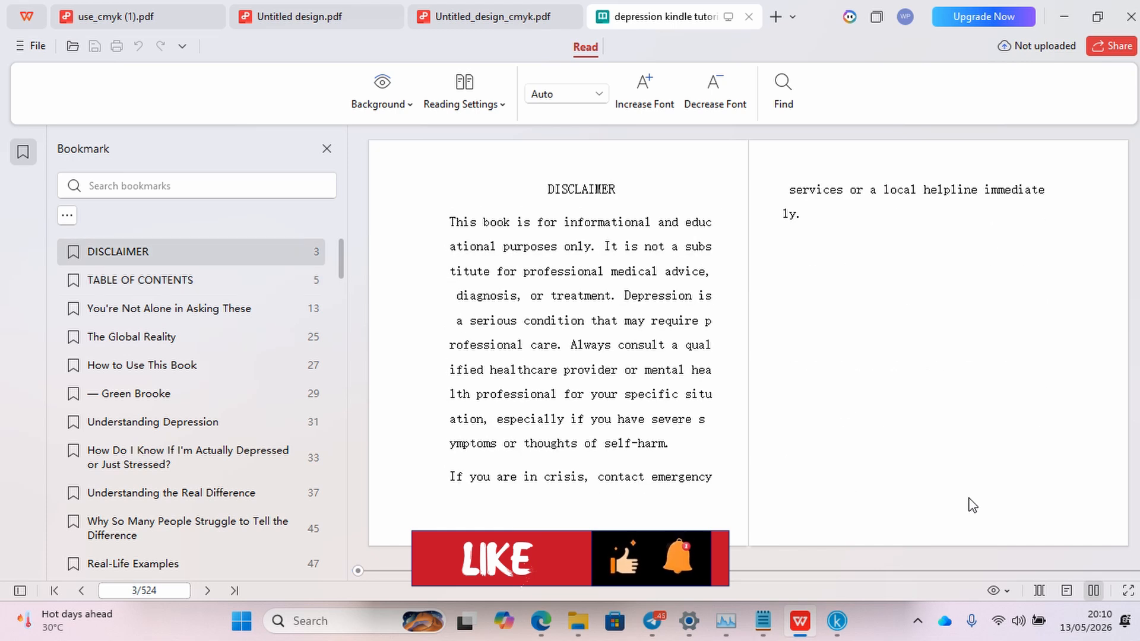
scroll(972, 505, "down", 2)
scroll(972, 505, "up", 2)
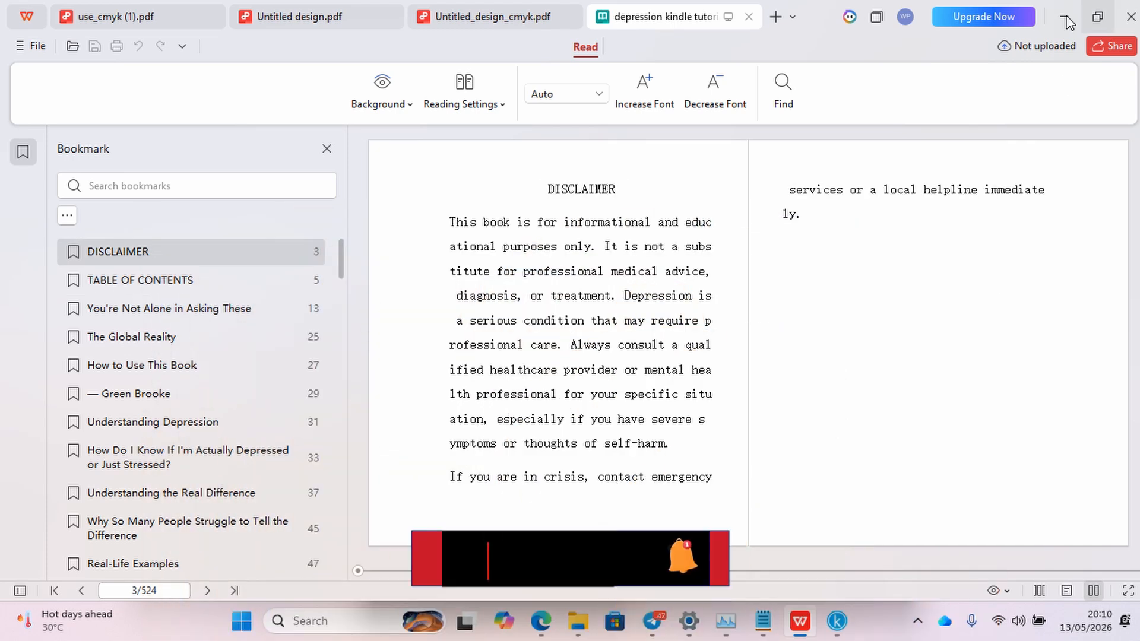
left_click(1066, 19)
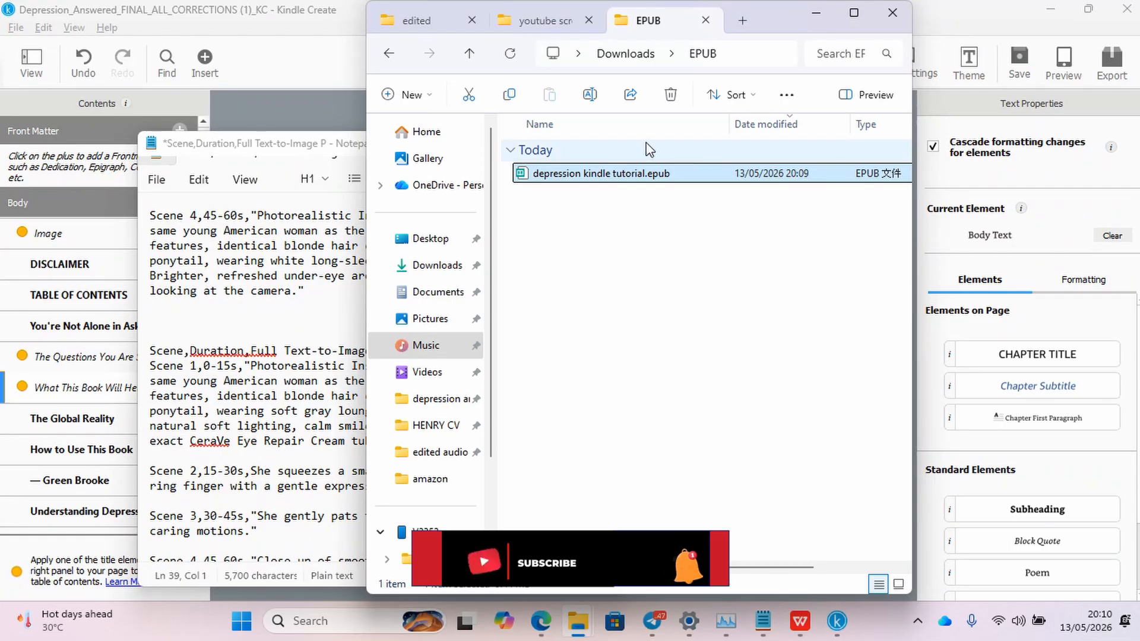
Step: Return to the export completion message in Kindle Create and open the Kindle Direct Publishing website from it
left_click(310, 330)
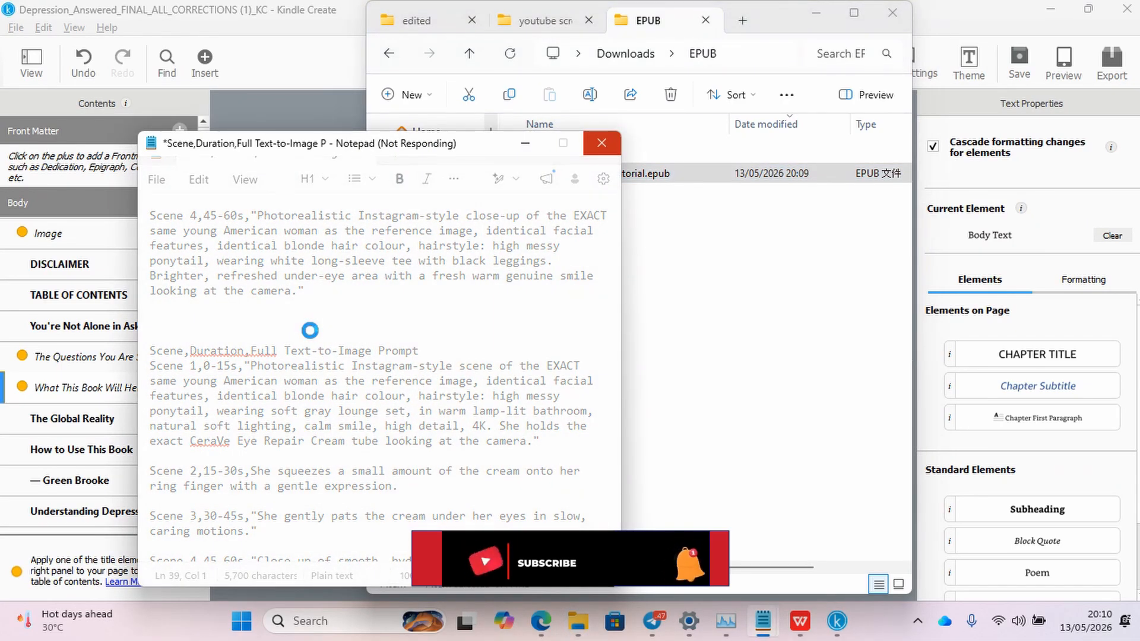
left_click(776, 340)
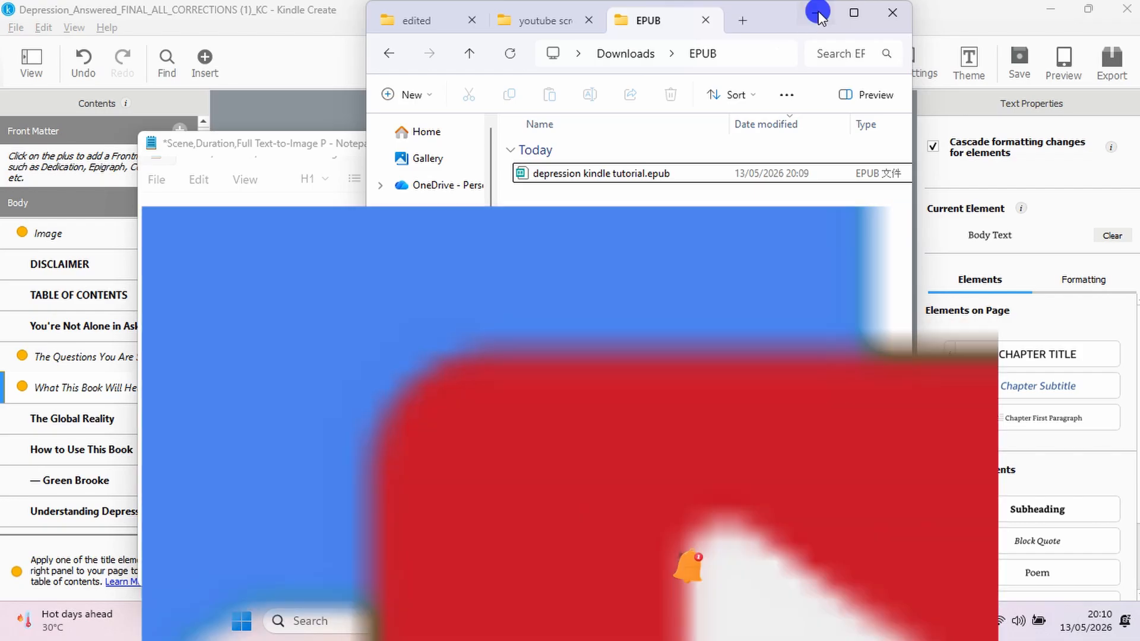
left_click(817, 12)
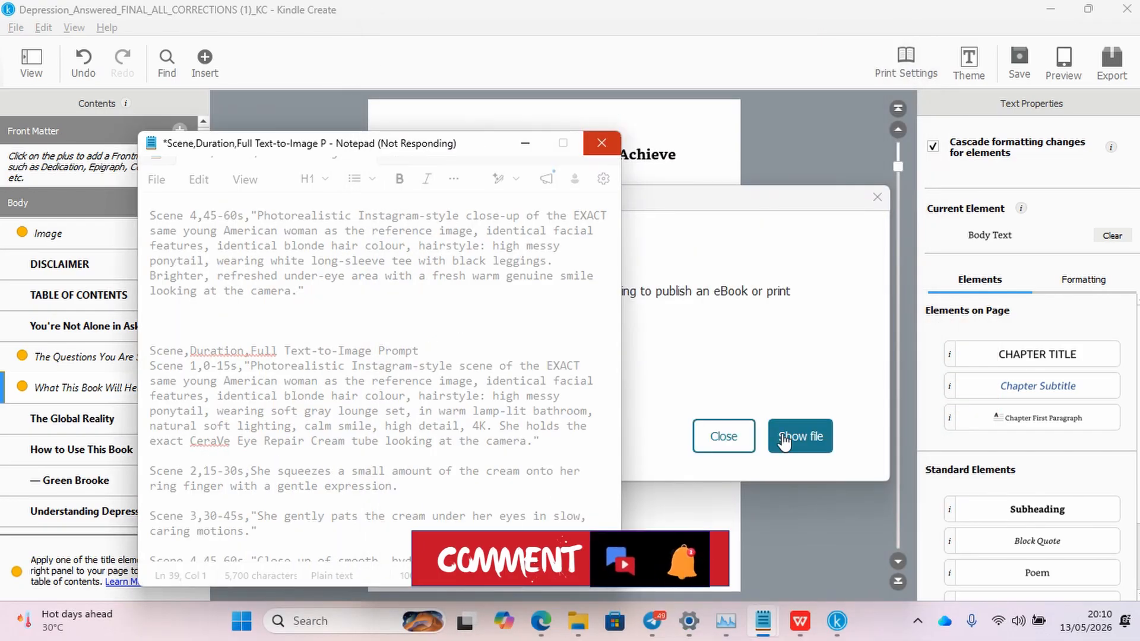
left_click(719, 374)
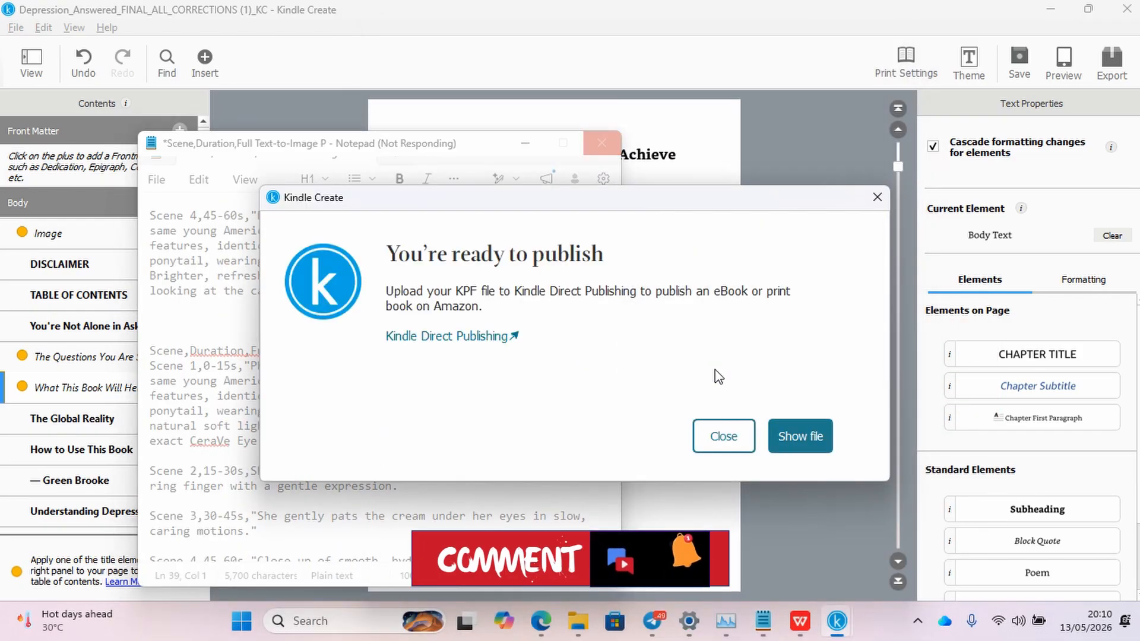
left_click(496, 341)
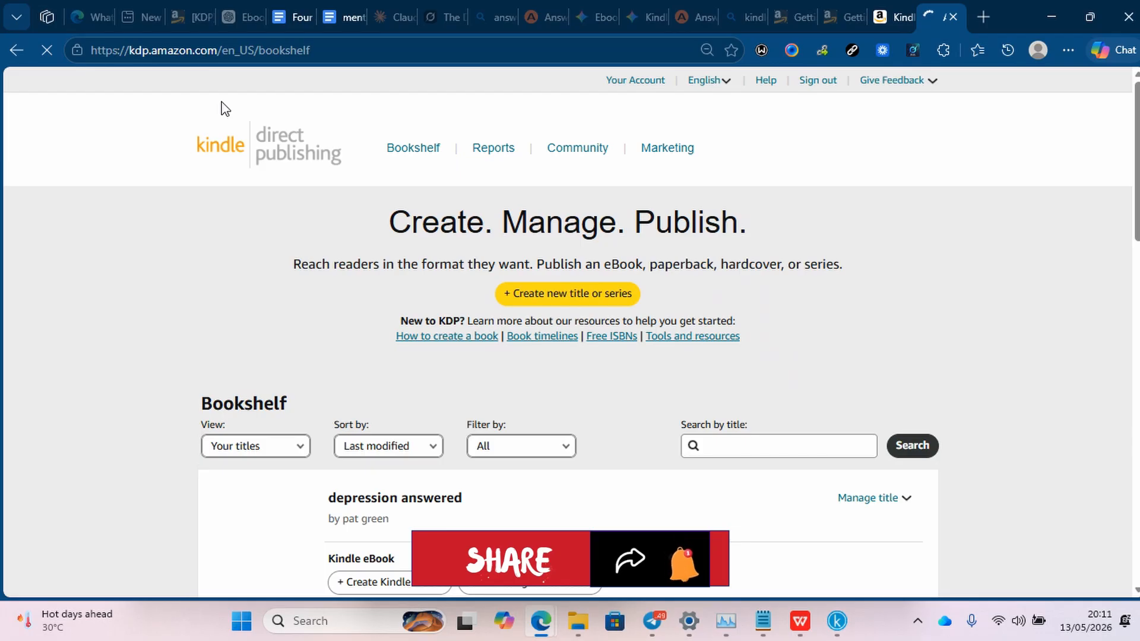
Step: Review the listed titles and their Kindle eBook, paperback and hardcover entries on the KDP Bookshelf
scroll(260, 324, "down", 3)
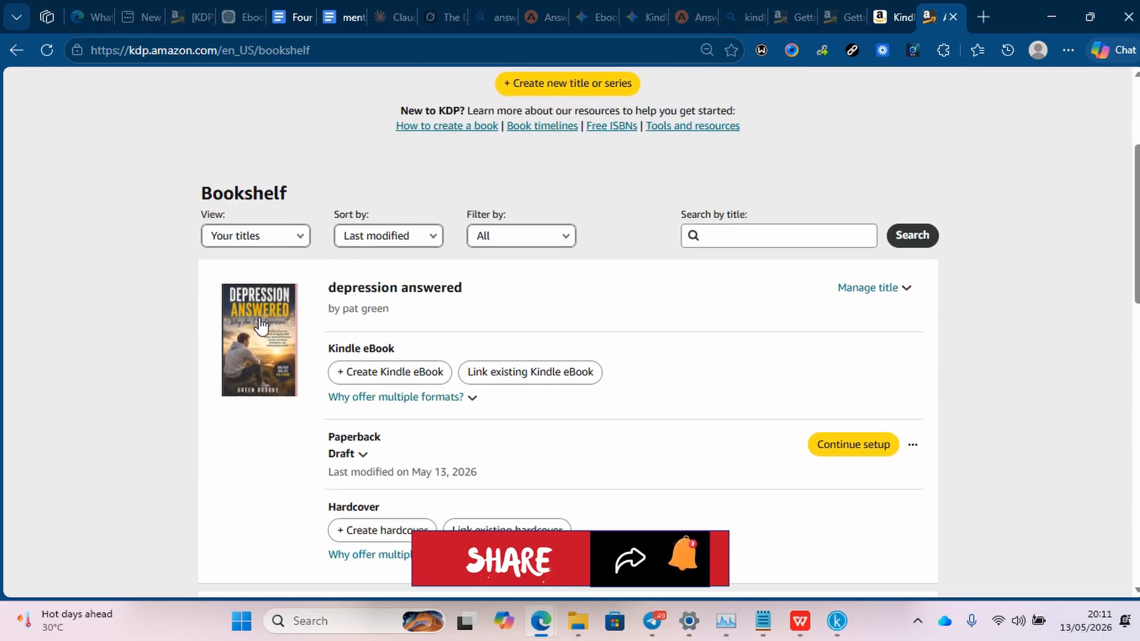
scroll(247, 426, "down", 1)
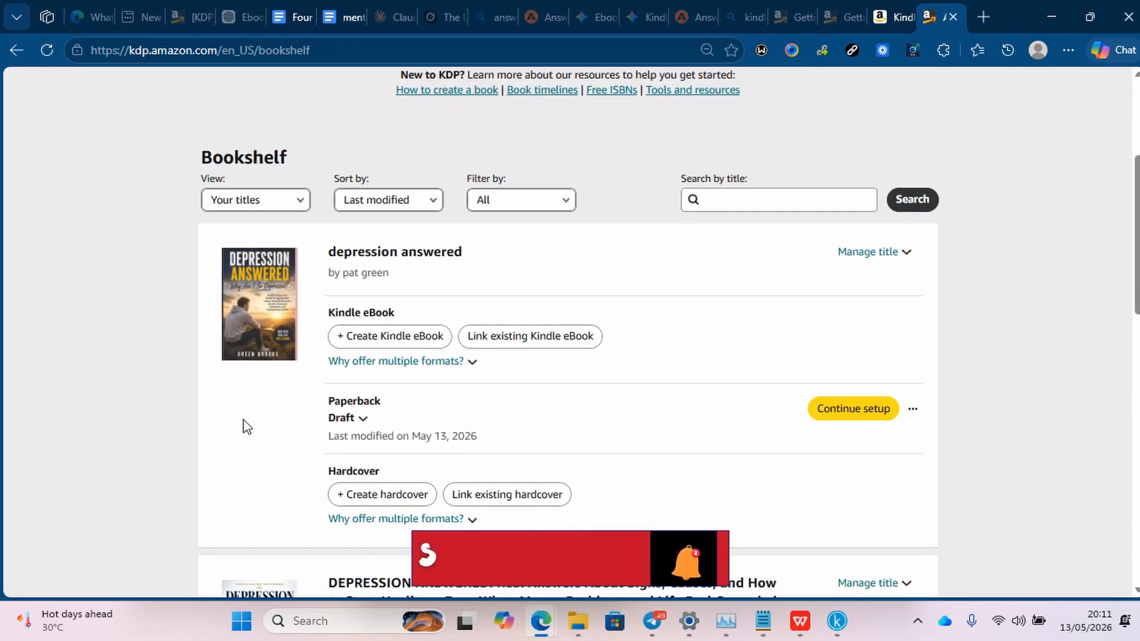
scroll(247, 427, "down", 8)
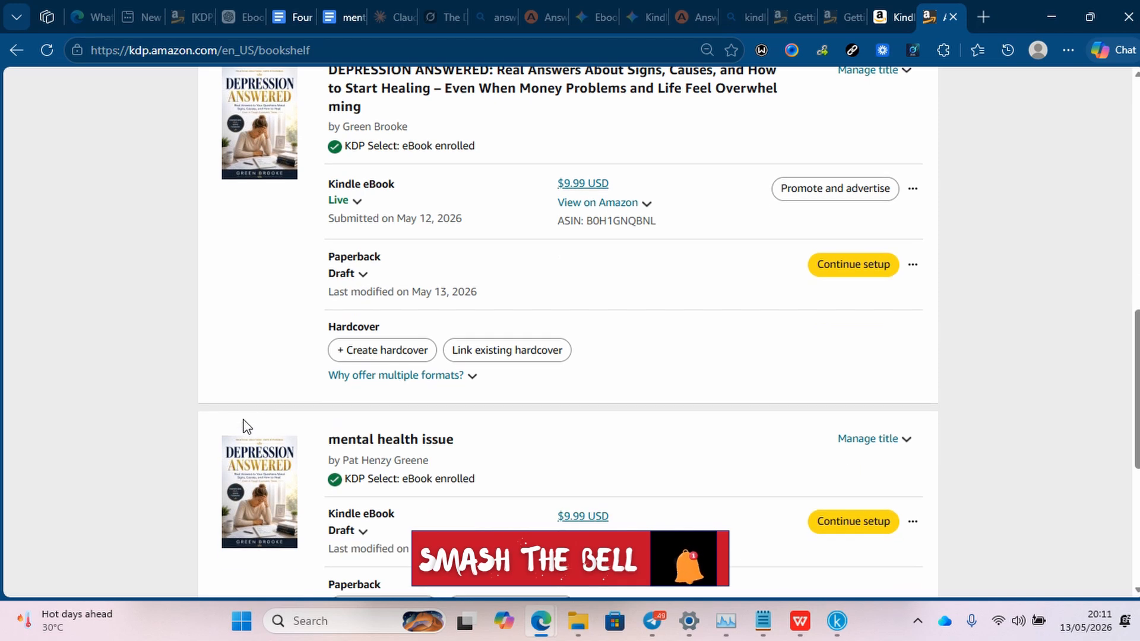
scroll(247, 427, "up", 8)
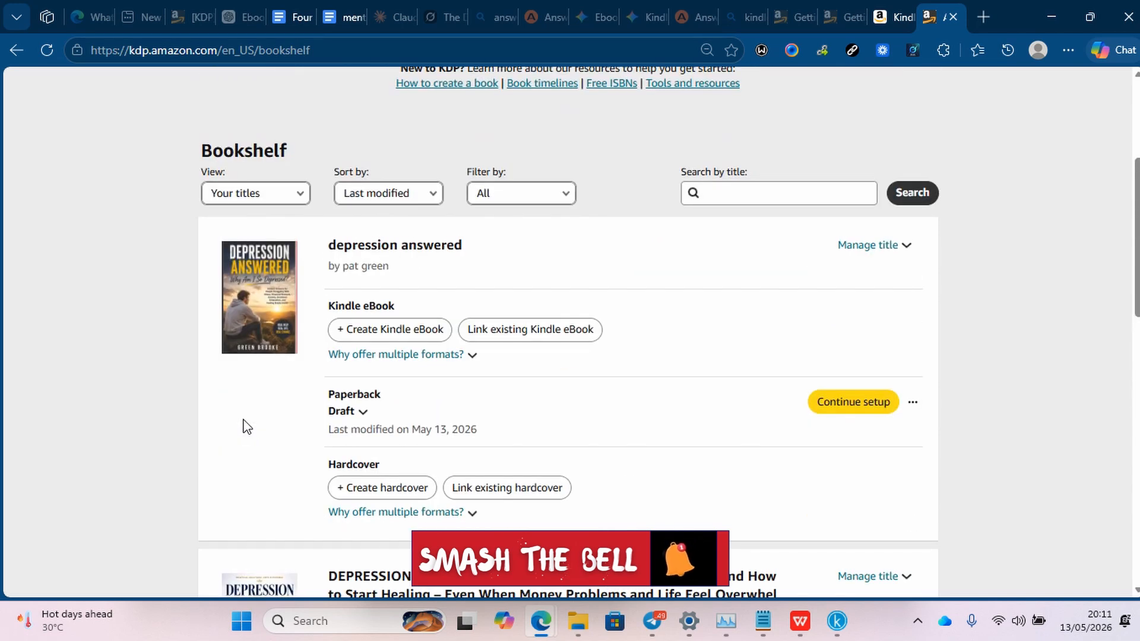
mouse_move(1132, 245)
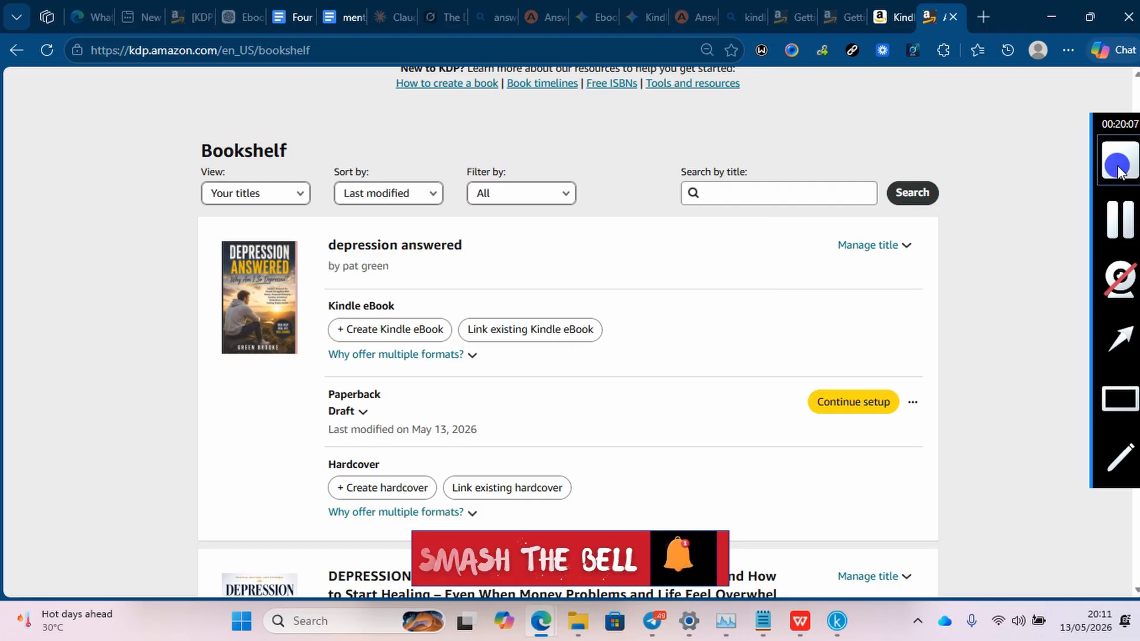